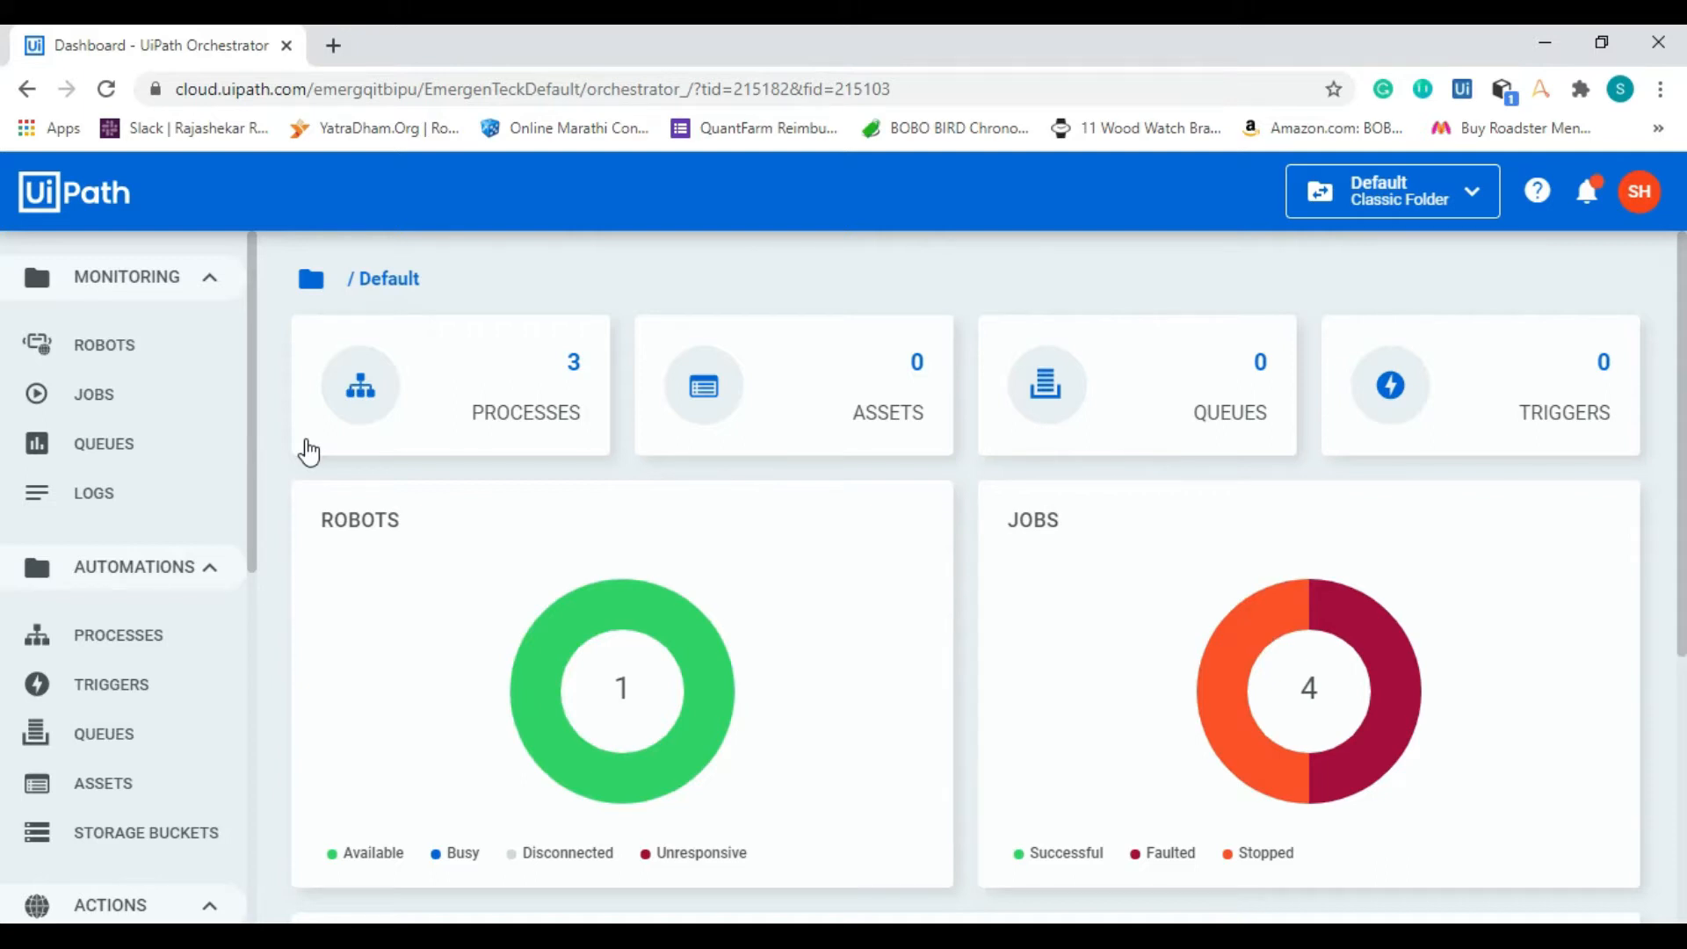
Step: Check the Orchestrator connection status in UiPath Studio, then return to Orchestrator in the browser
{"action": "left_click_drag", "start_coordinate": [253, 333], "coordinate": [254, 707]}
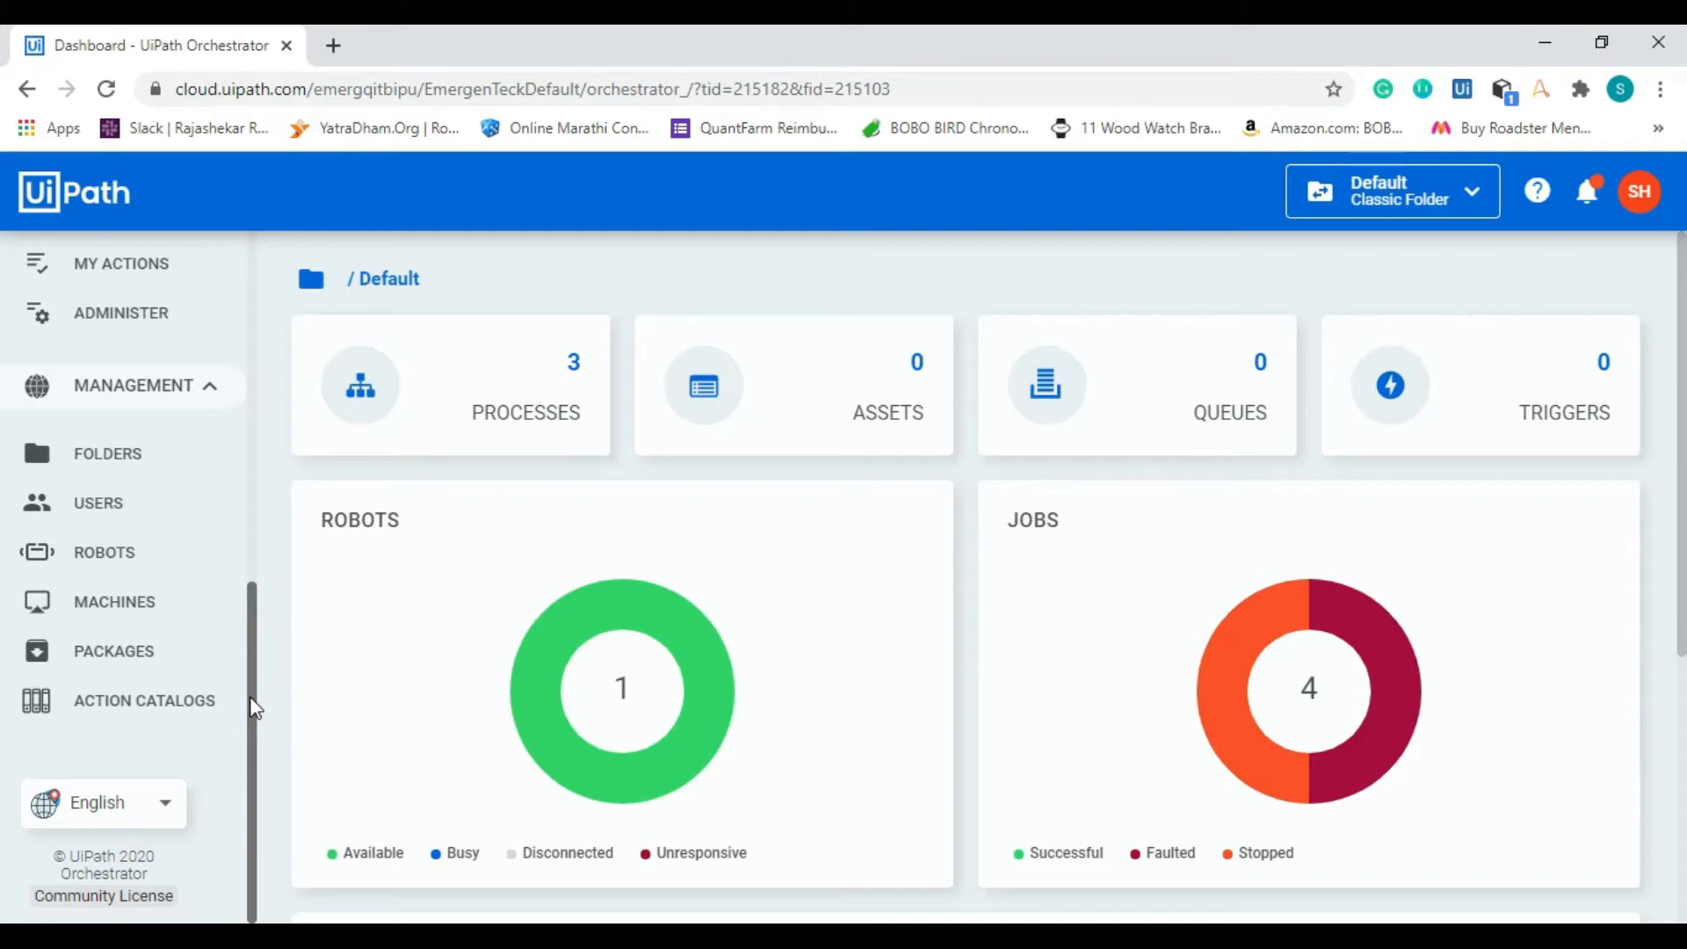
{"action": "key", "text": "alt+Tab"}
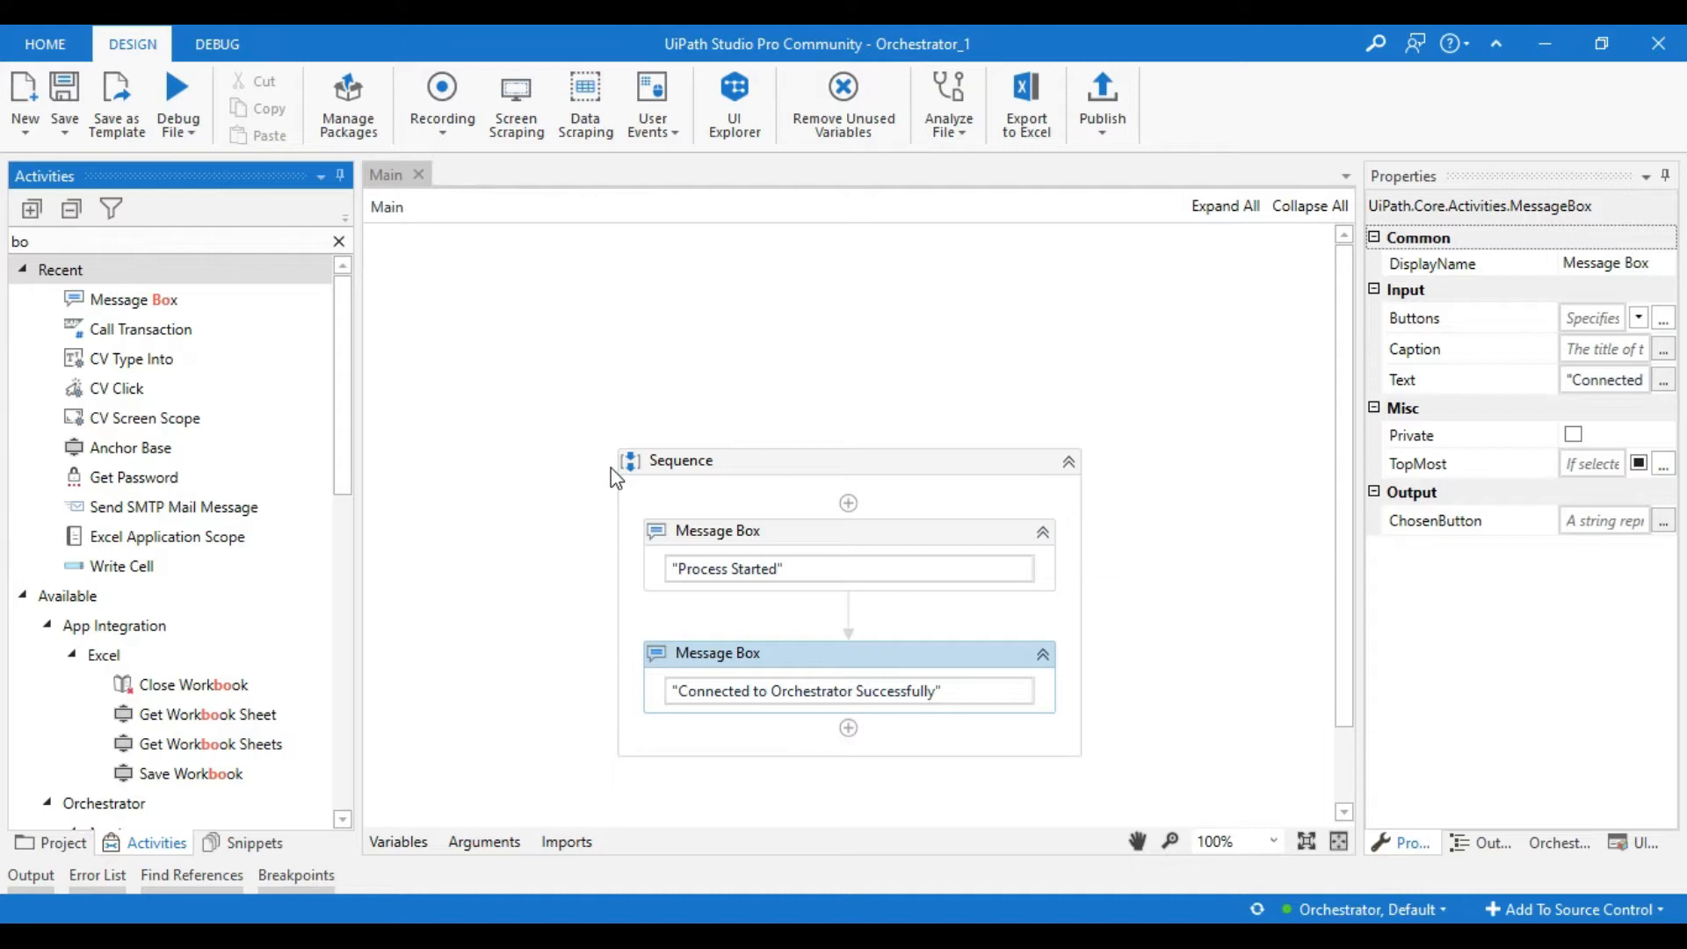
{"action": "mouse_move", "coordinate": [1293, 913]}
{"action": "key", "text": "alt+Tab"}
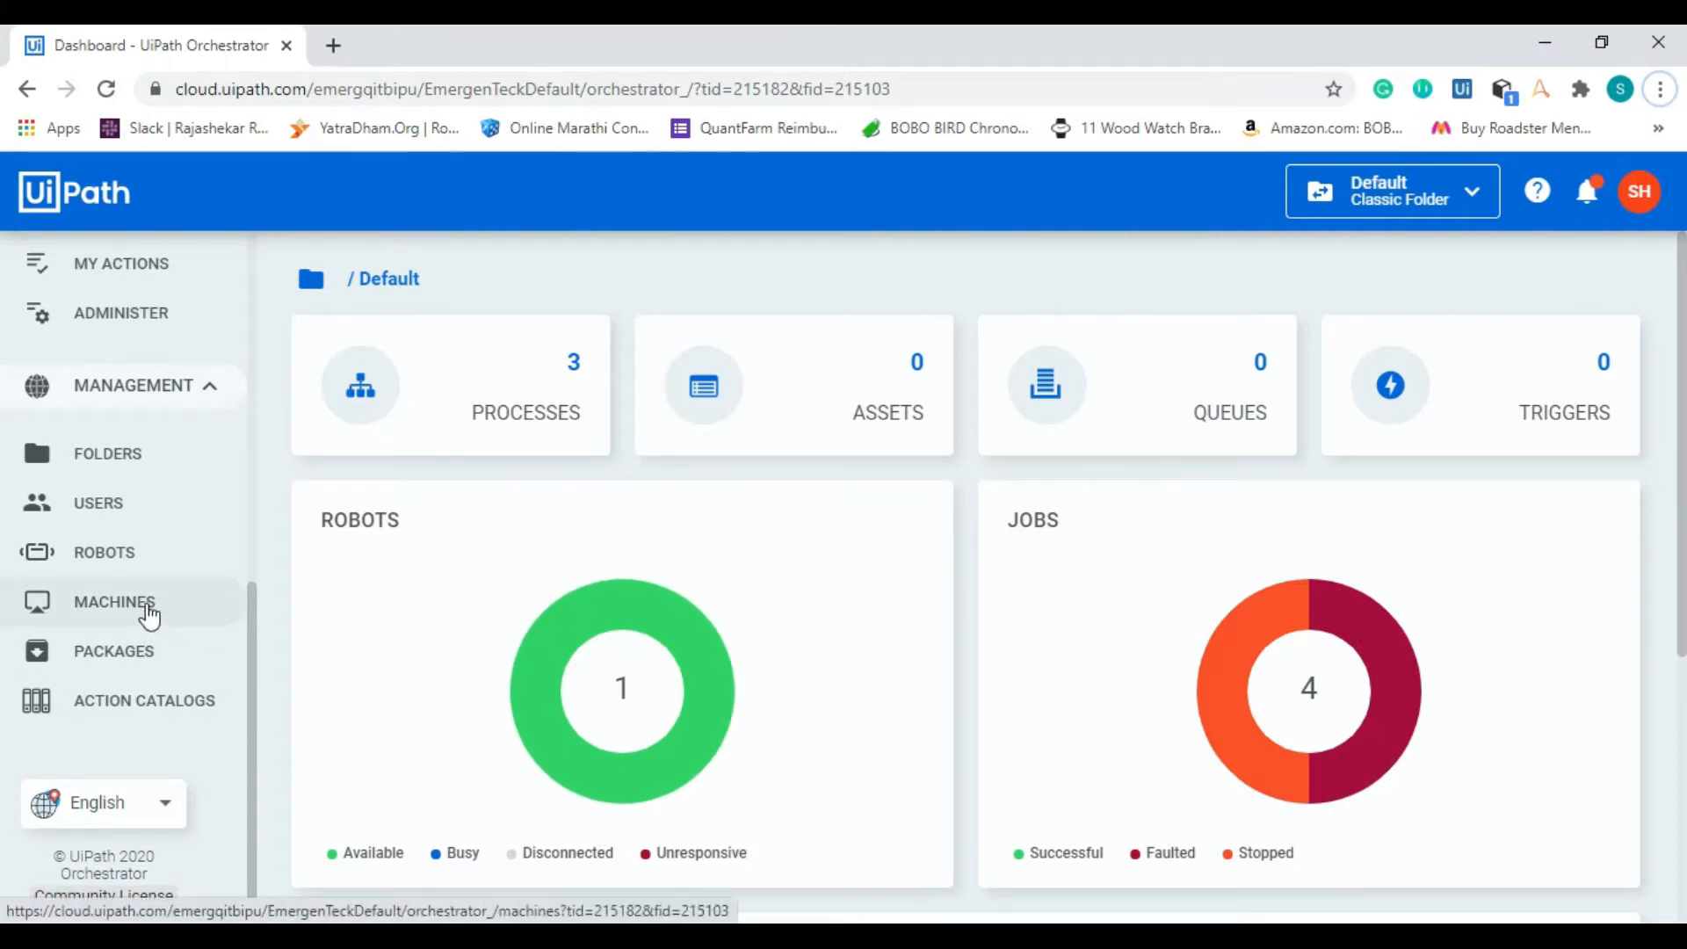
Step: Open the form for provisioning a new standard machine and review its name and description fields
{"action": "left_click", "coordinate": [114, 602]}
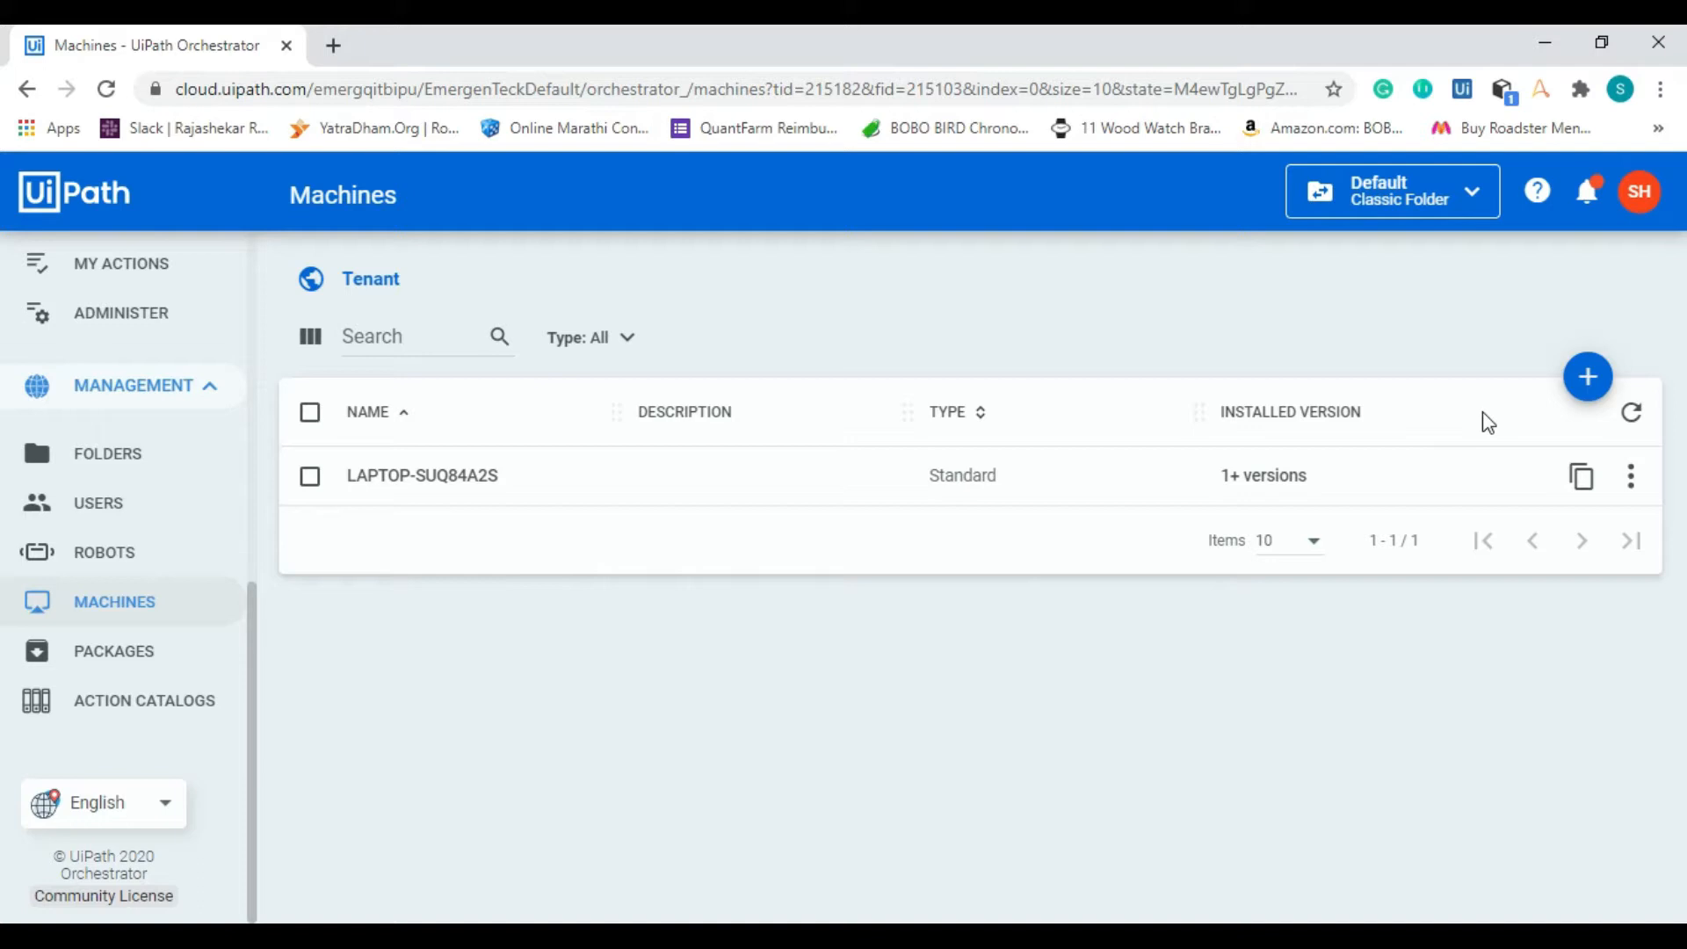
{"action": "left_click", "coordinate": [1588, 393]}
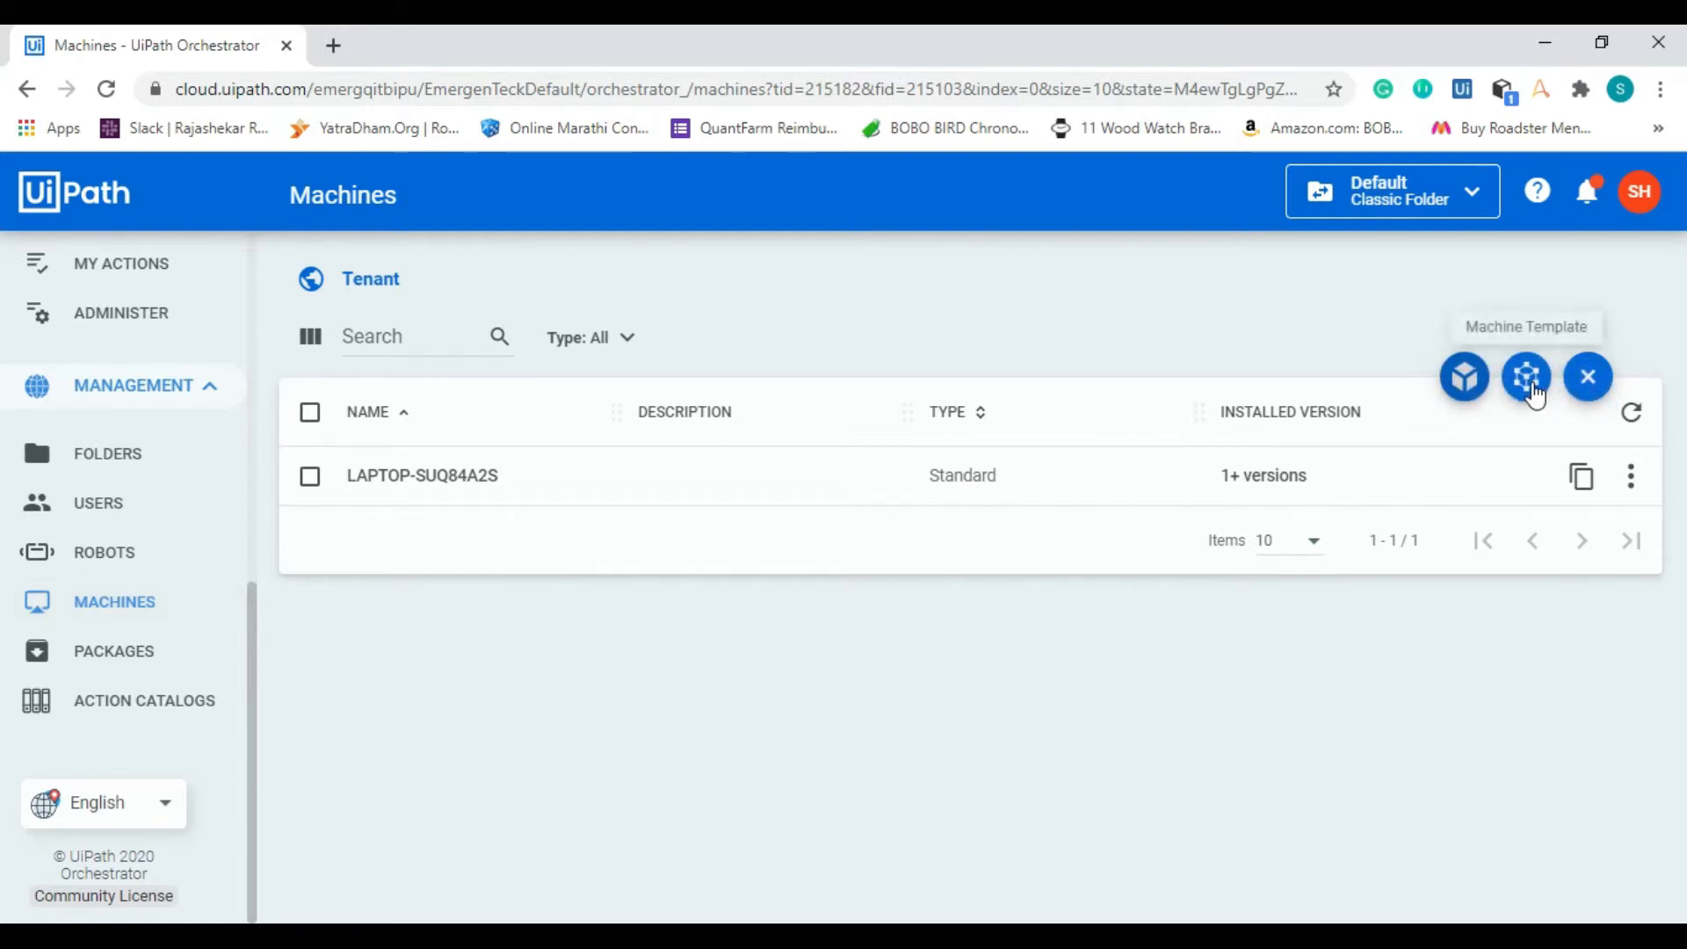
{"action": "left_click", "coordinate": [1479, 383]}
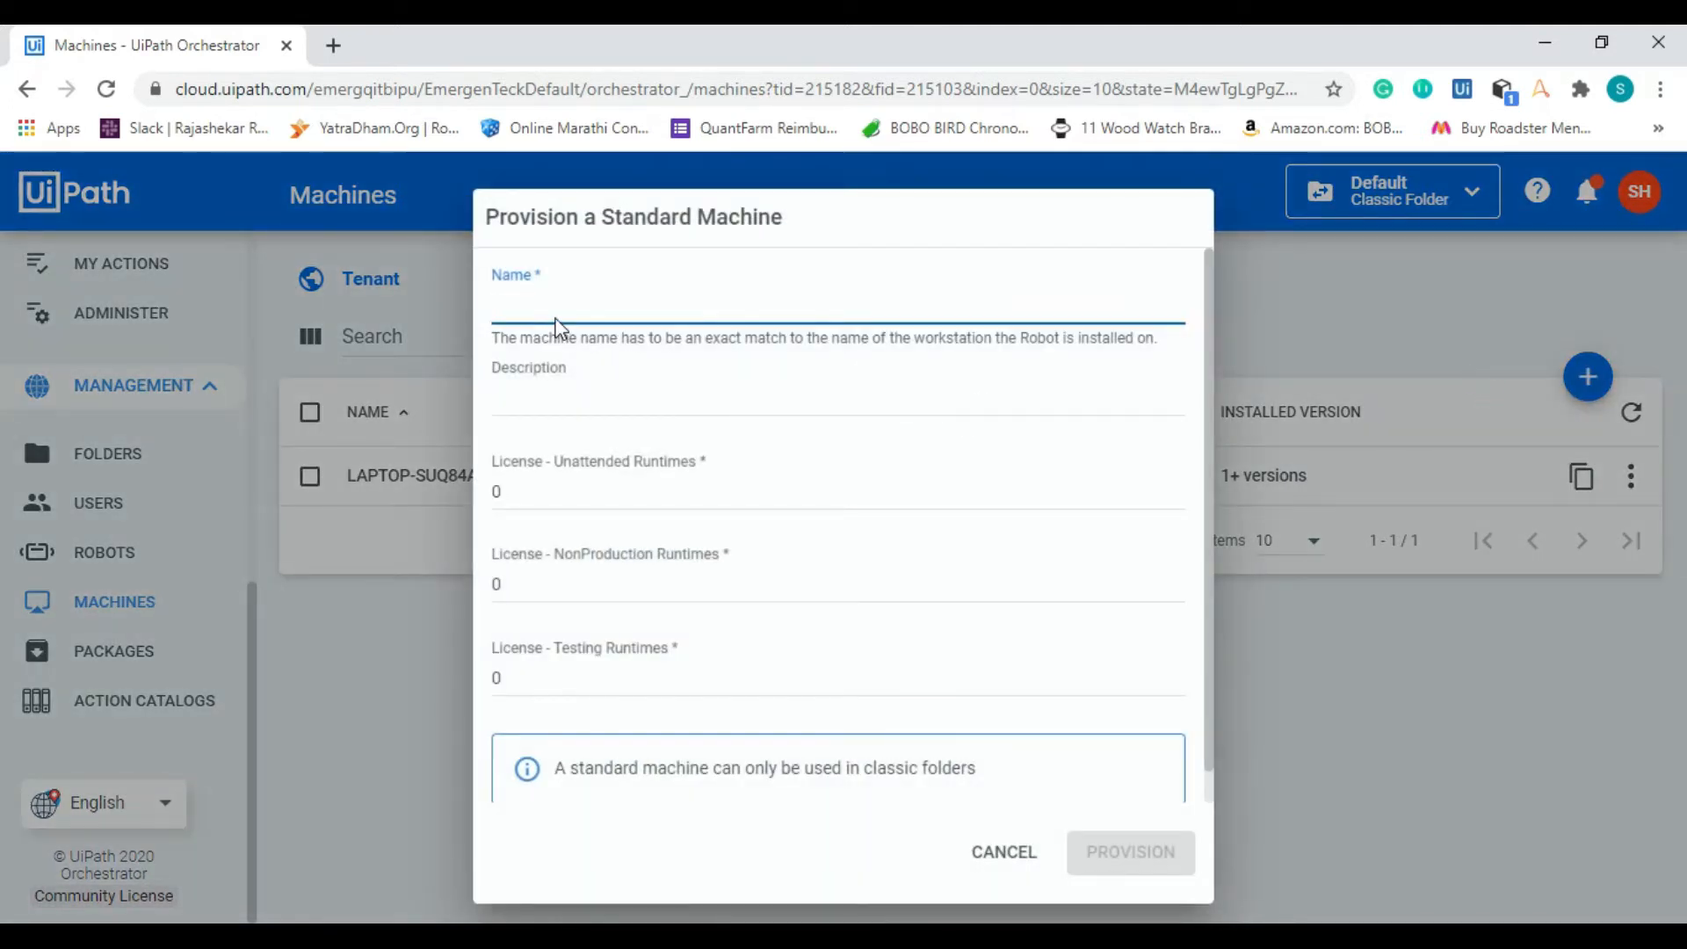
{"action": "left_click", "coordinate": [703, 391]}
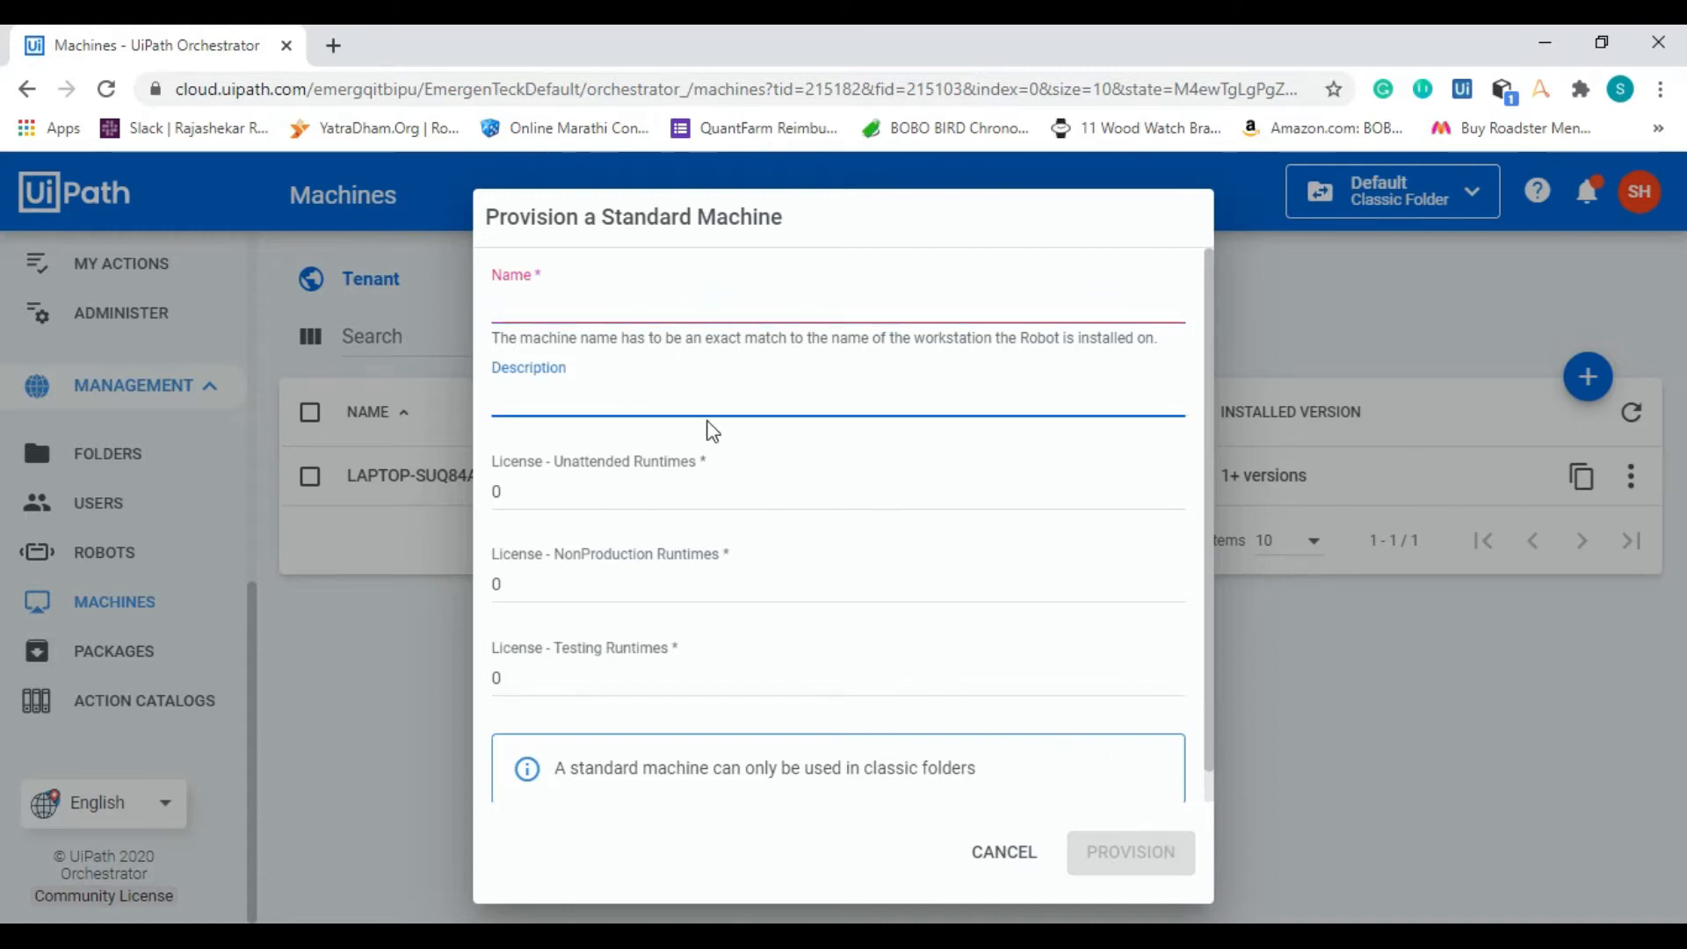
{"action": "left_click", "coordinate": [576, 300]}
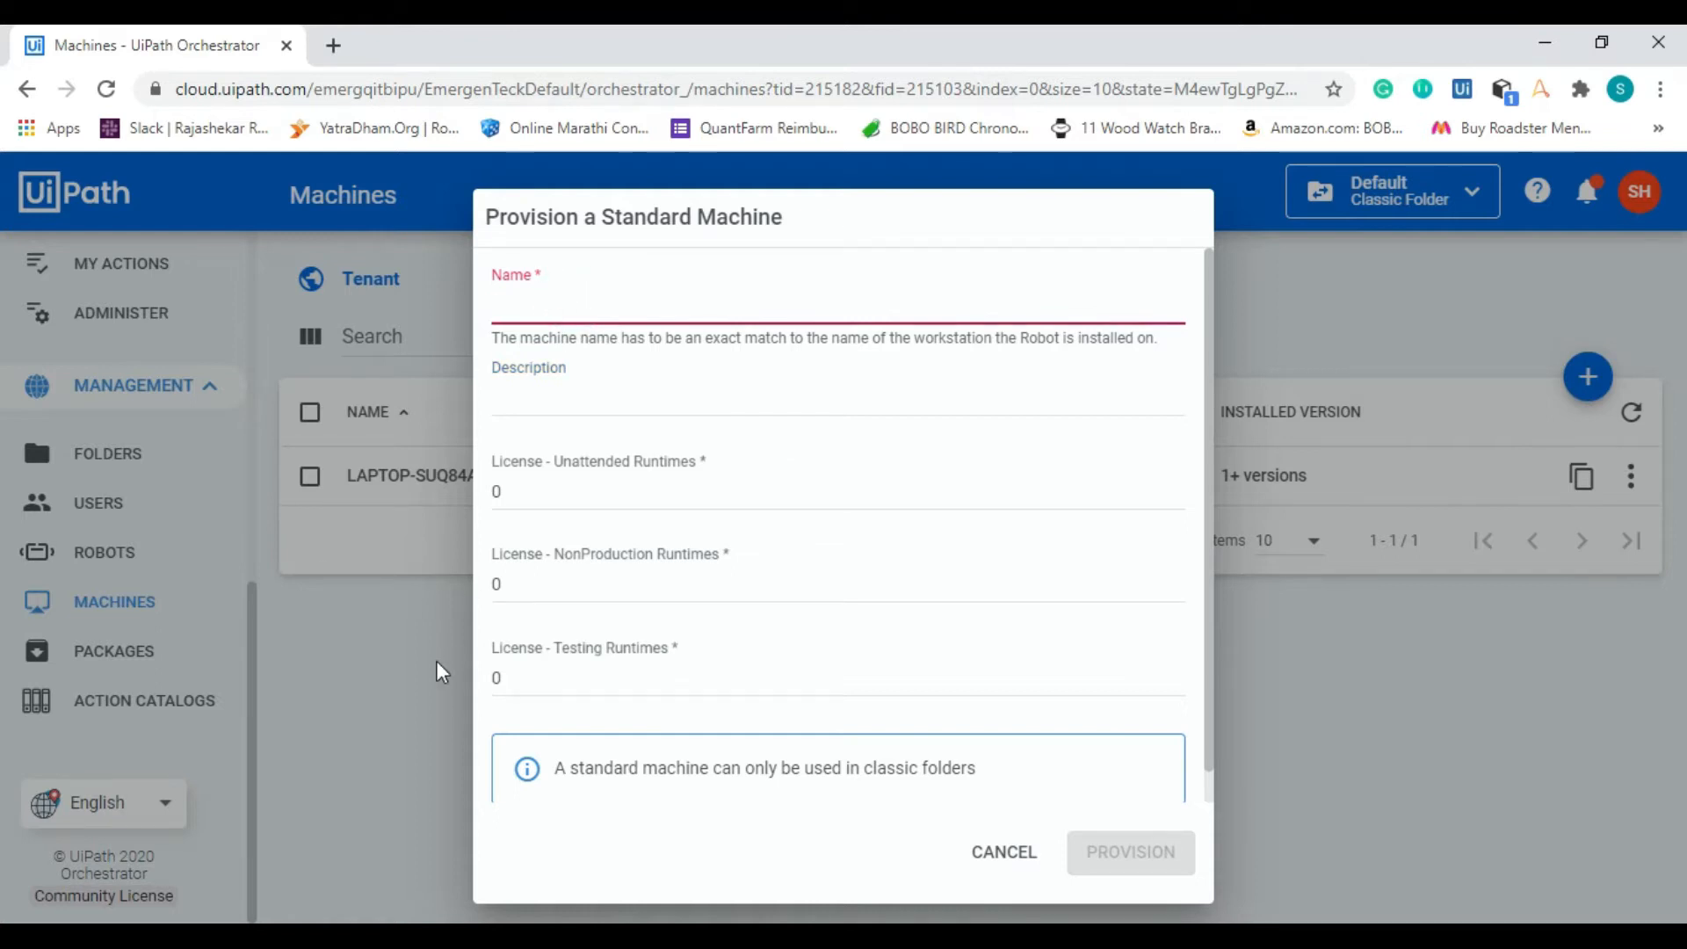
Step: Open Command Prompt and run whoami to look up the workstation name and username
{"action": "key", "text": "super"}
{"action": "type", "text": "cmd"}
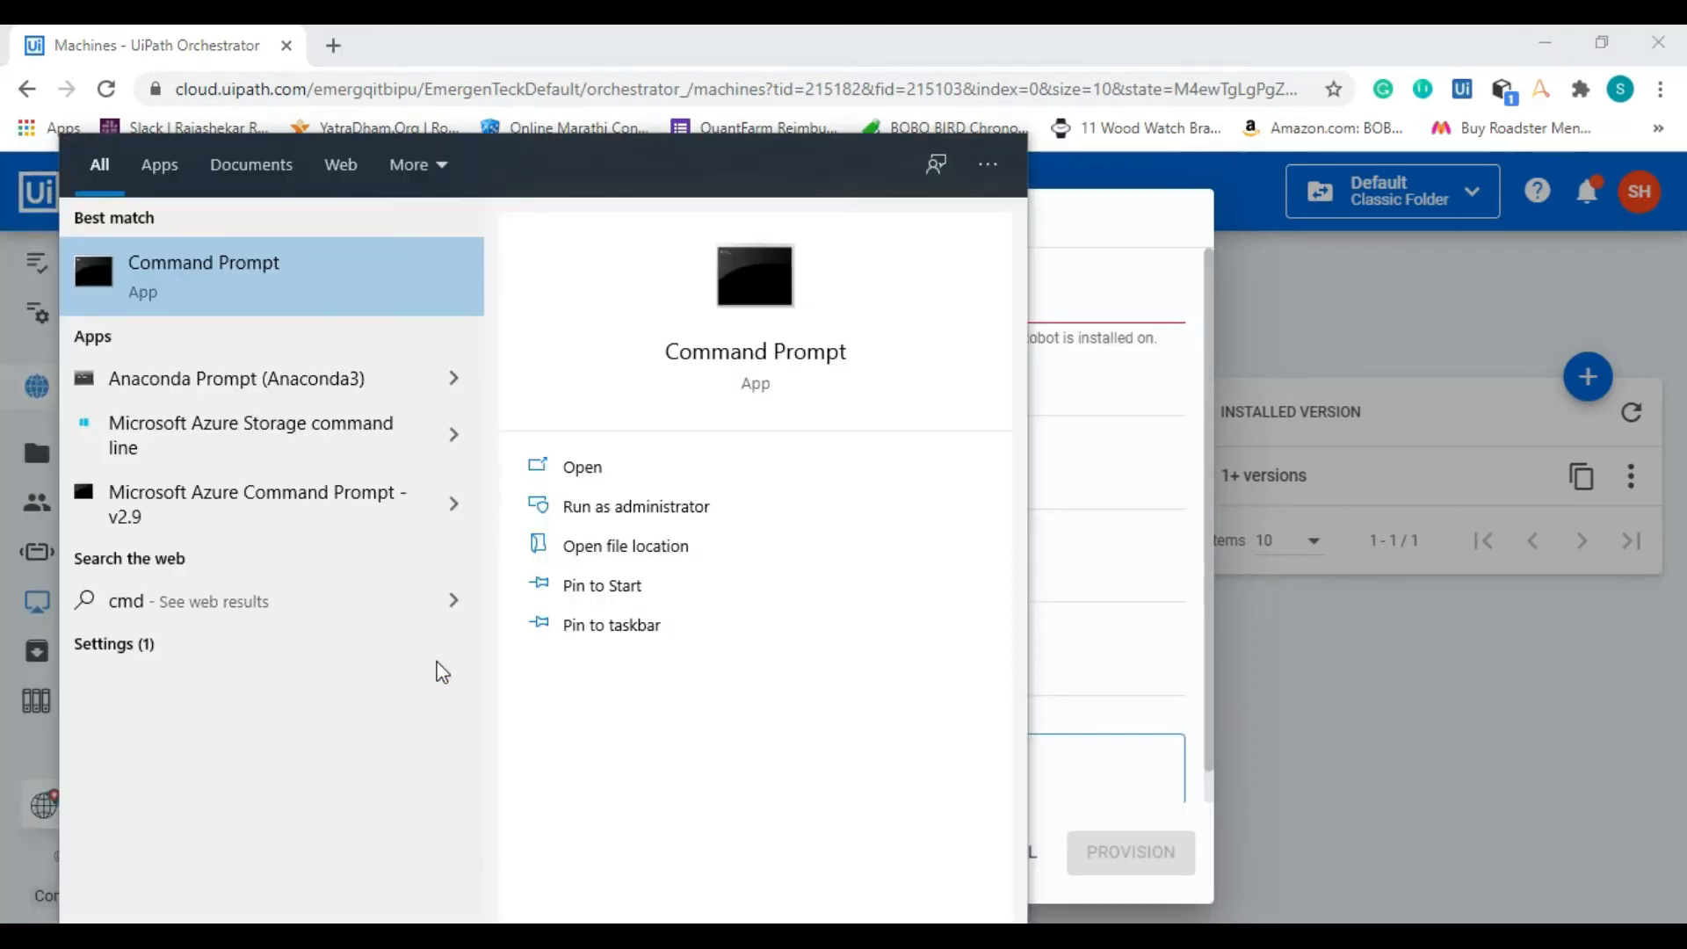
{"action": "key", "text": "Return"}
{"action": "type", "text": "who"}
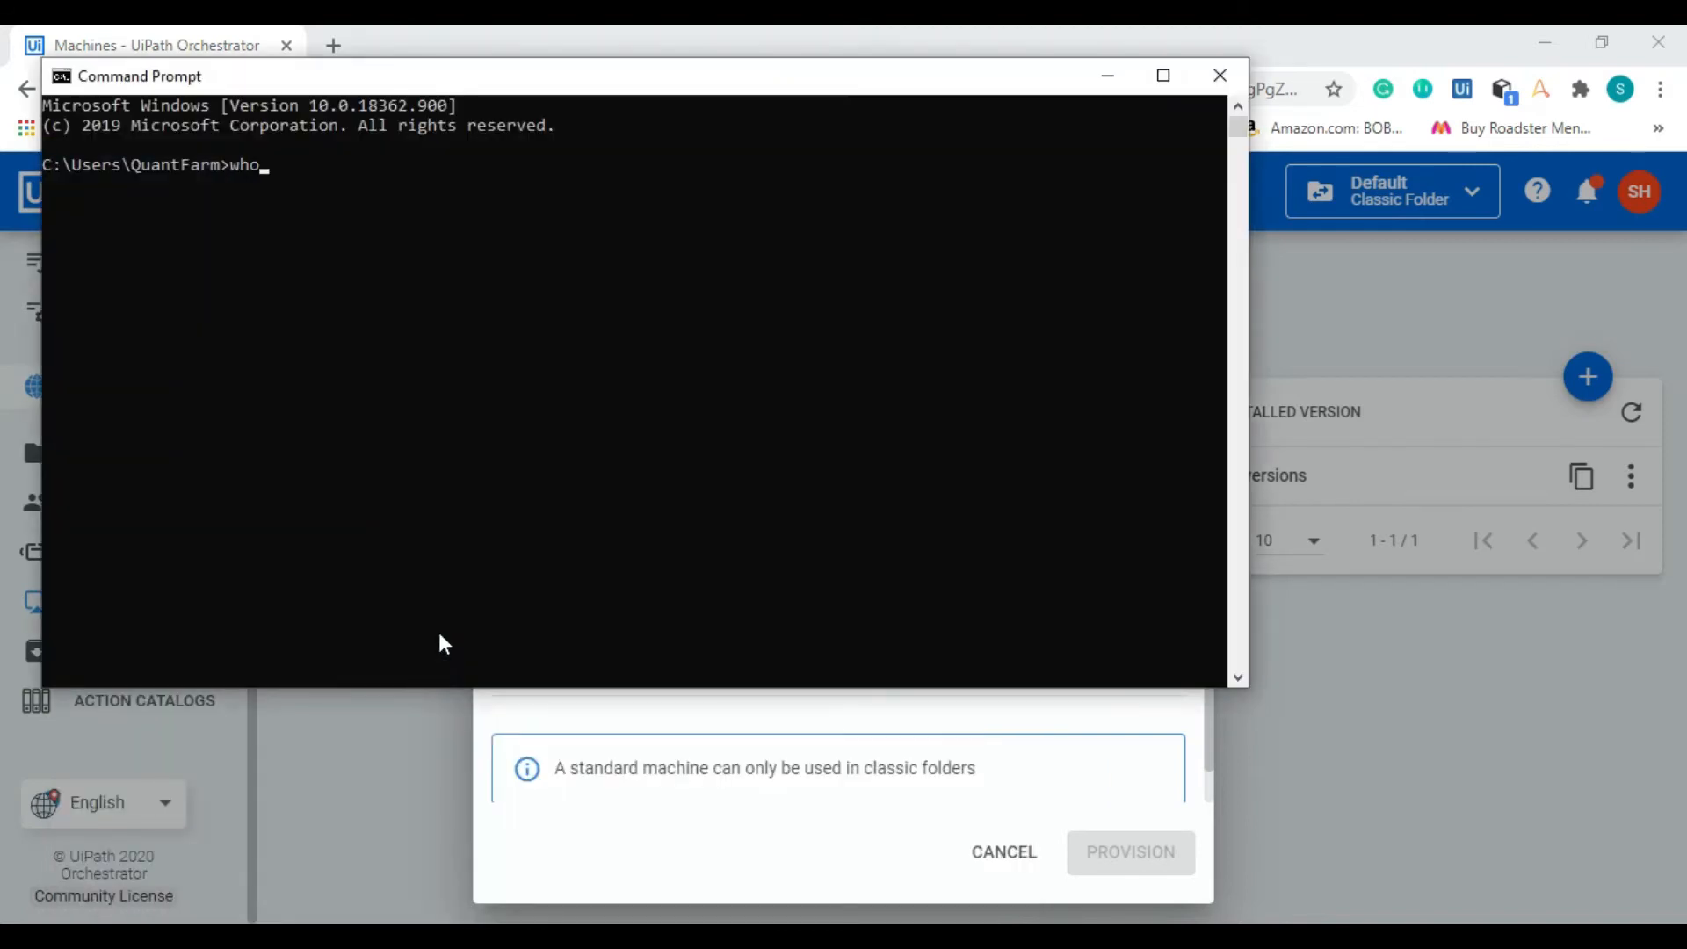
{"action": "type", "text": "ami"}
{"action": "key", "text": "Return"}
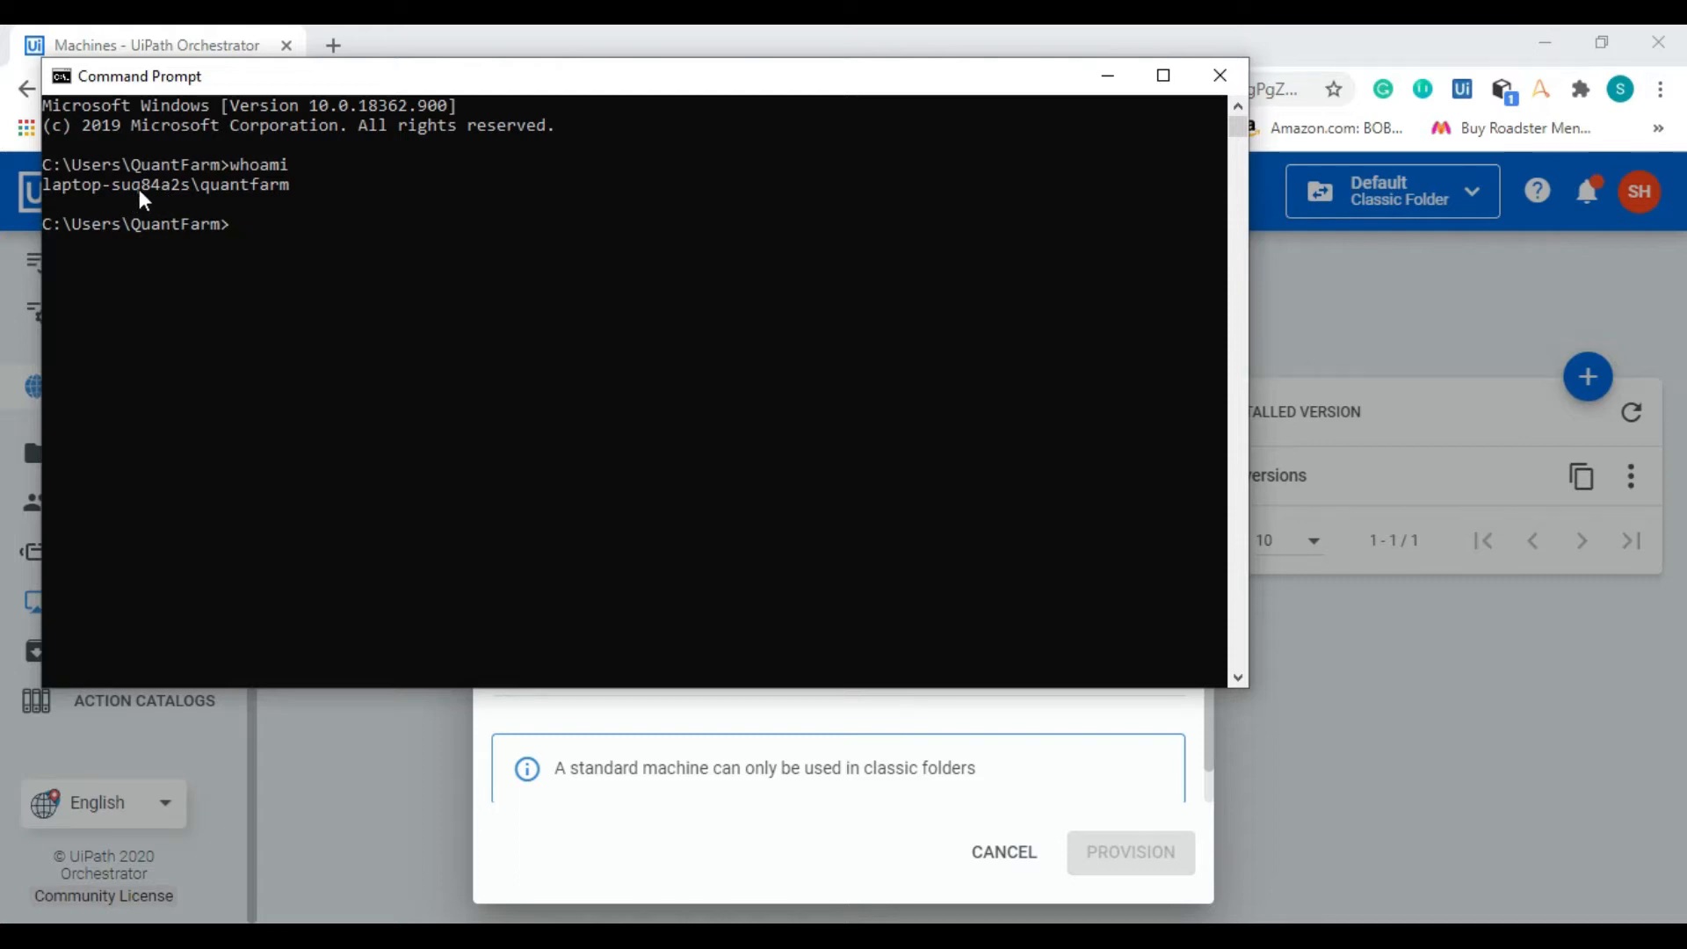
Step: Cancel the new machine form and view the settings of the existing machine LAPTOP-SUQ84A2S without changing them
{"action": "left_click", "coordinate": [846, 717]}
{"action": "left_click", "coordinate": [734, 297]}
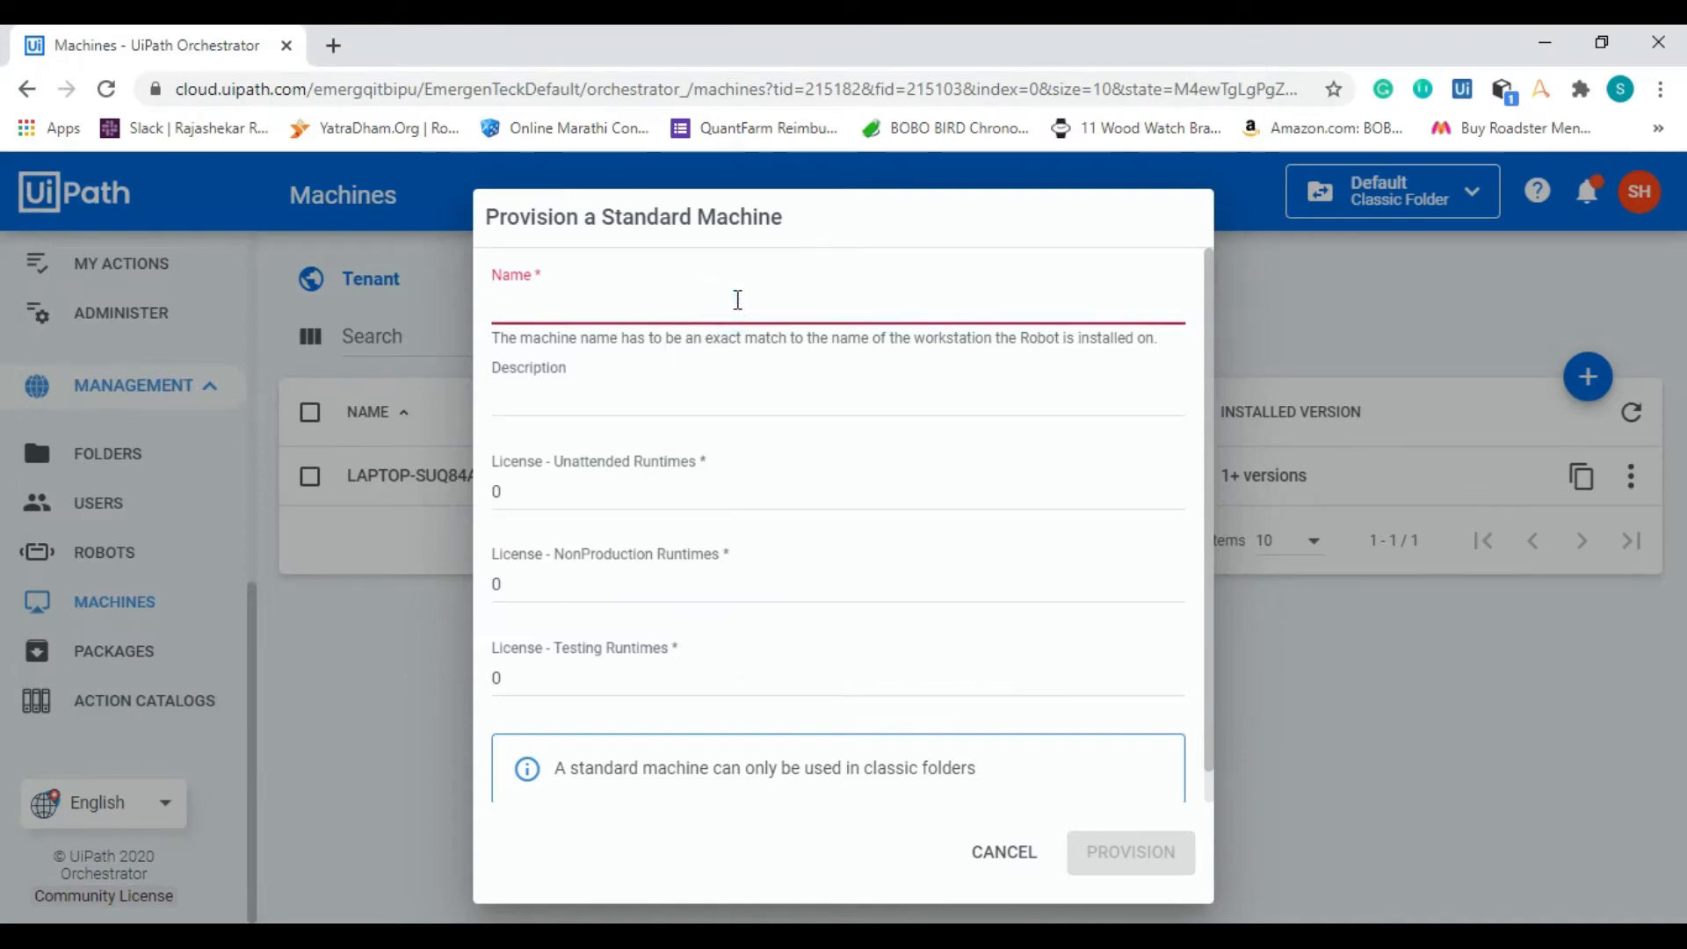
{"action": "left_click", "coordinate": [685, 394]}
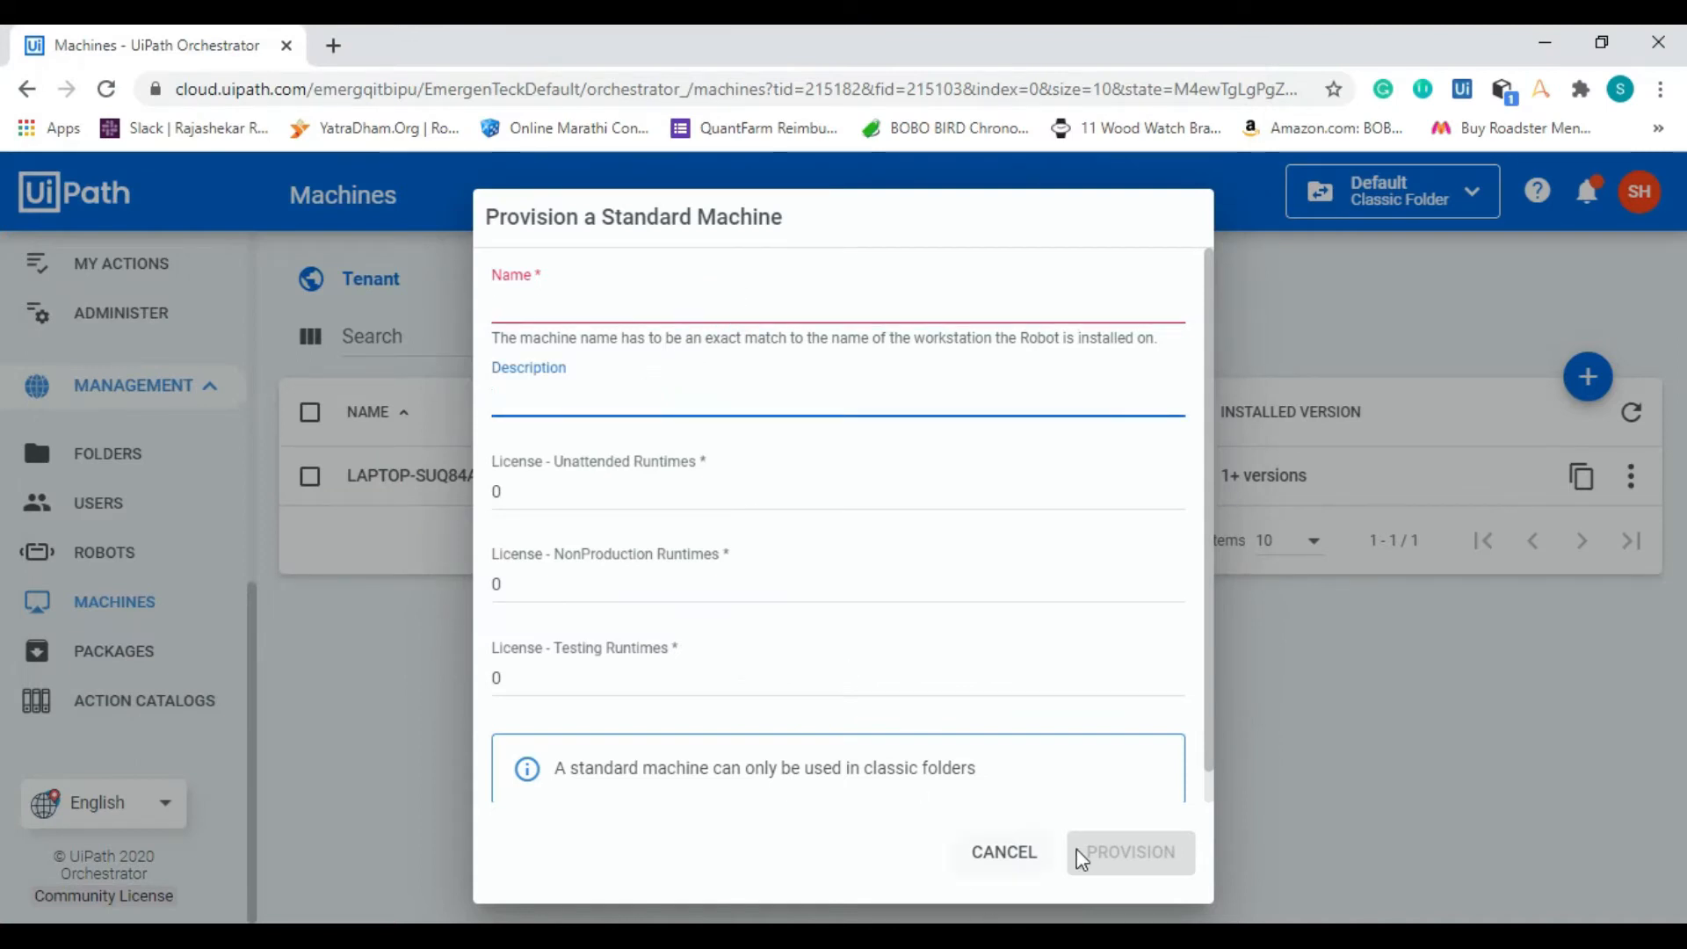
{"action": "left_click", "coordinate": [1028, 853]}
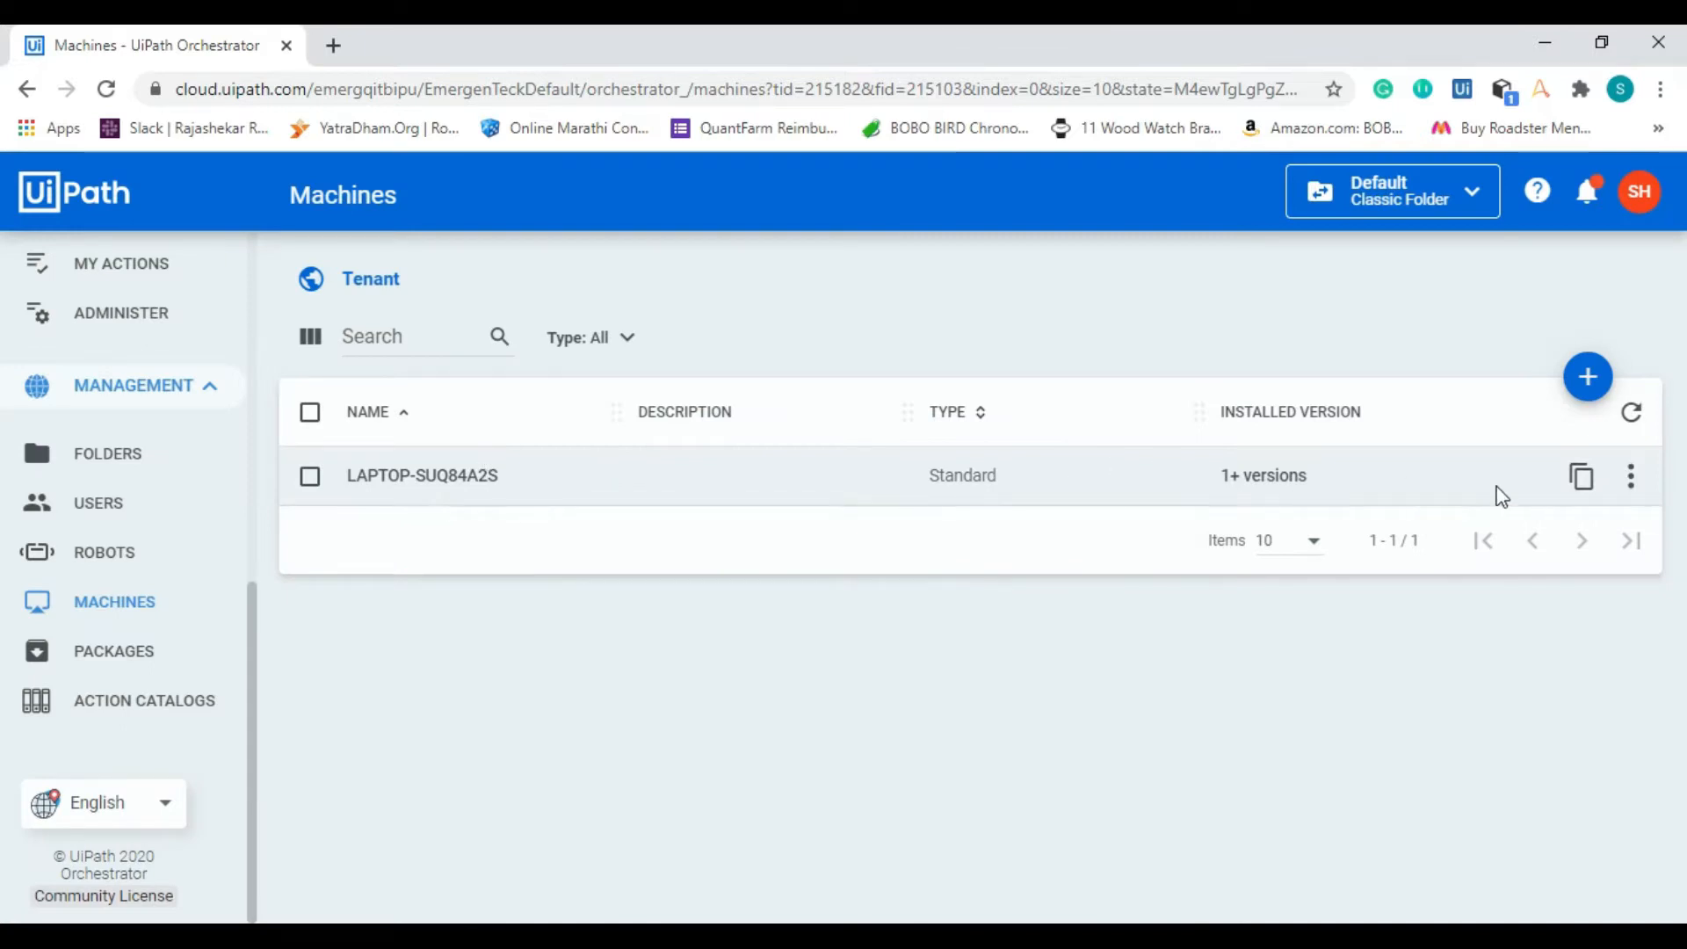
{"action": "left_click", "coordinate": [1630, 479]}
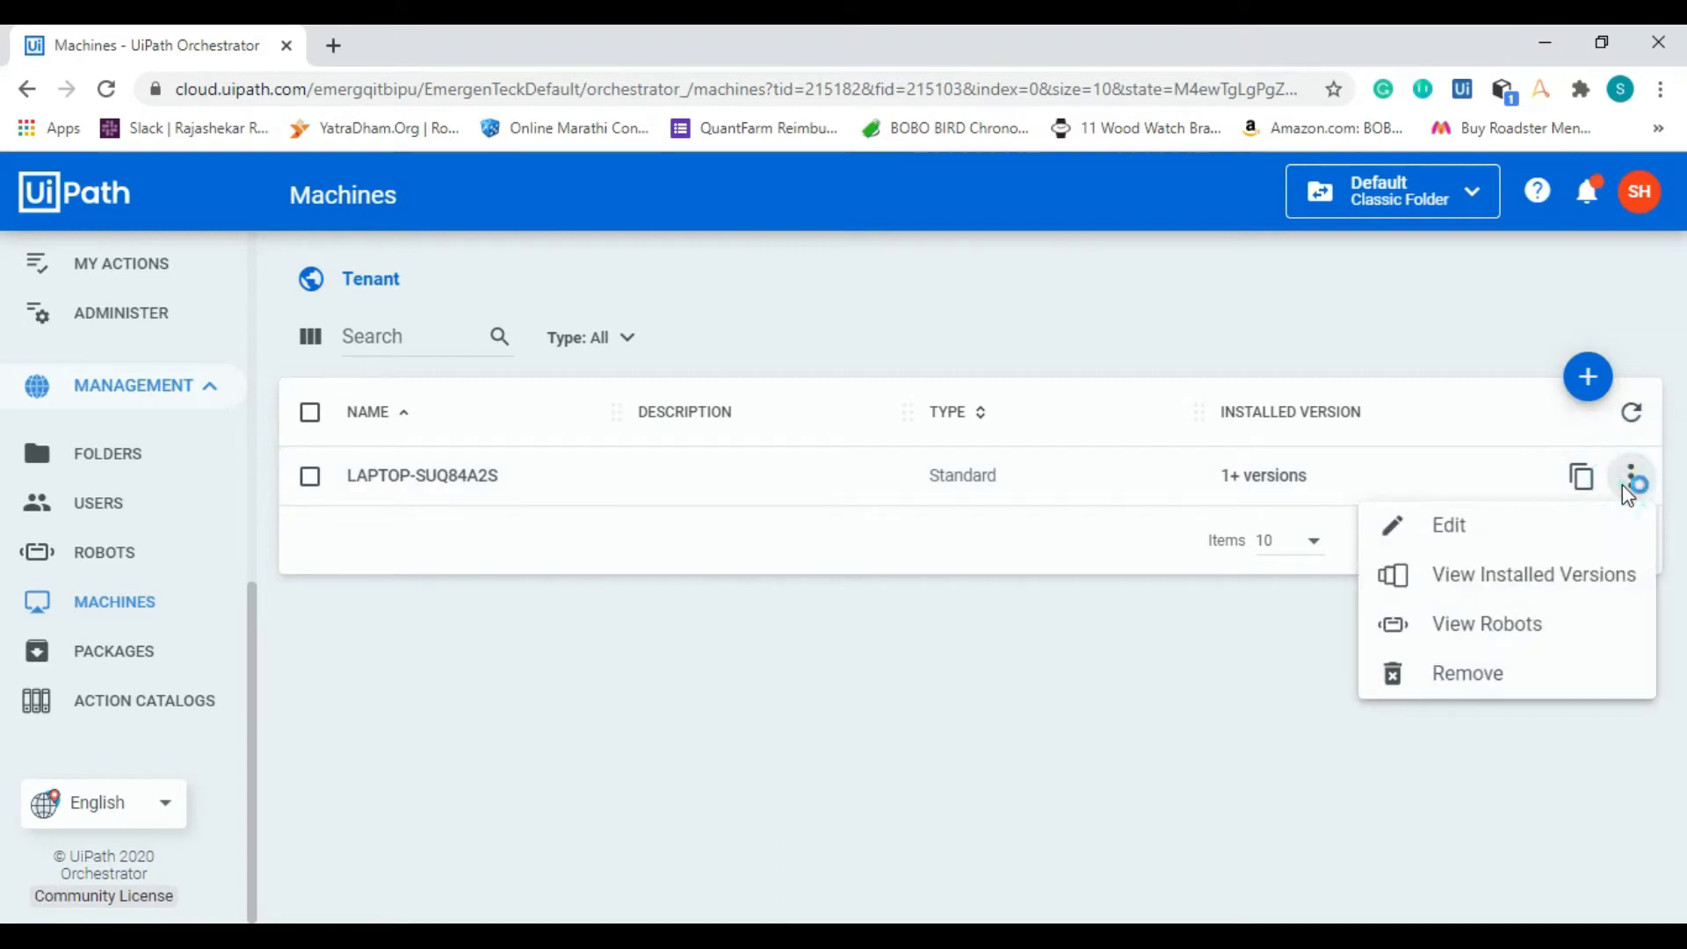
{"action": "left_click", "coordinate": [1541, 529]}
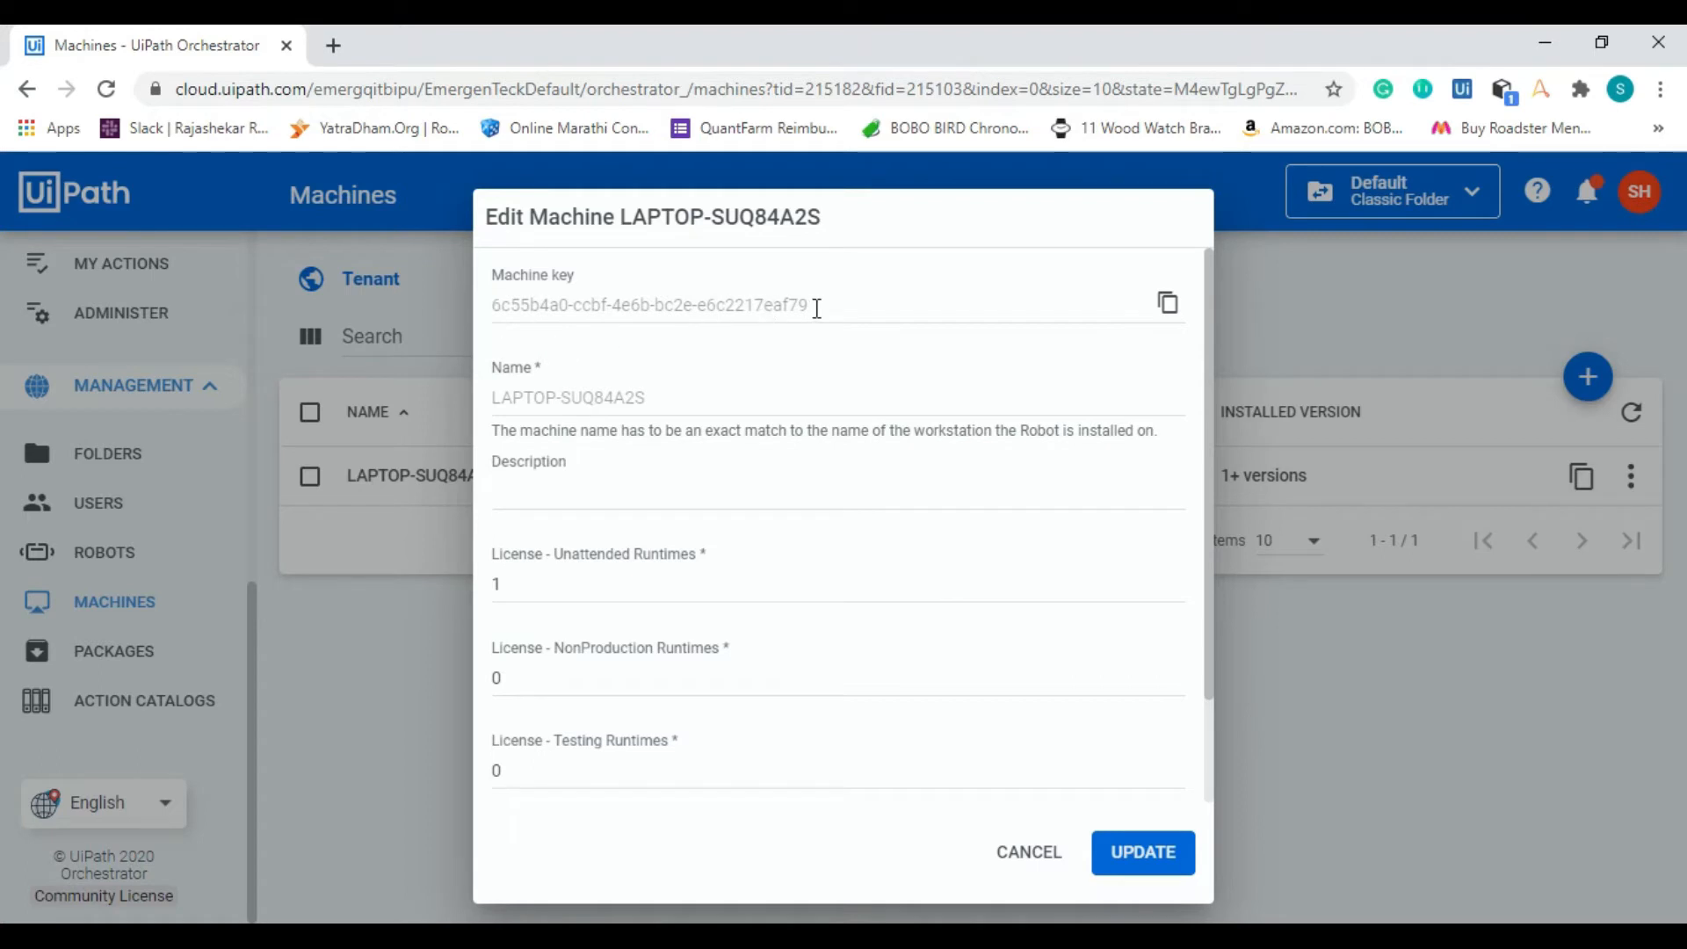
{"action": "left_click", "coordinate": [1045, 856]}
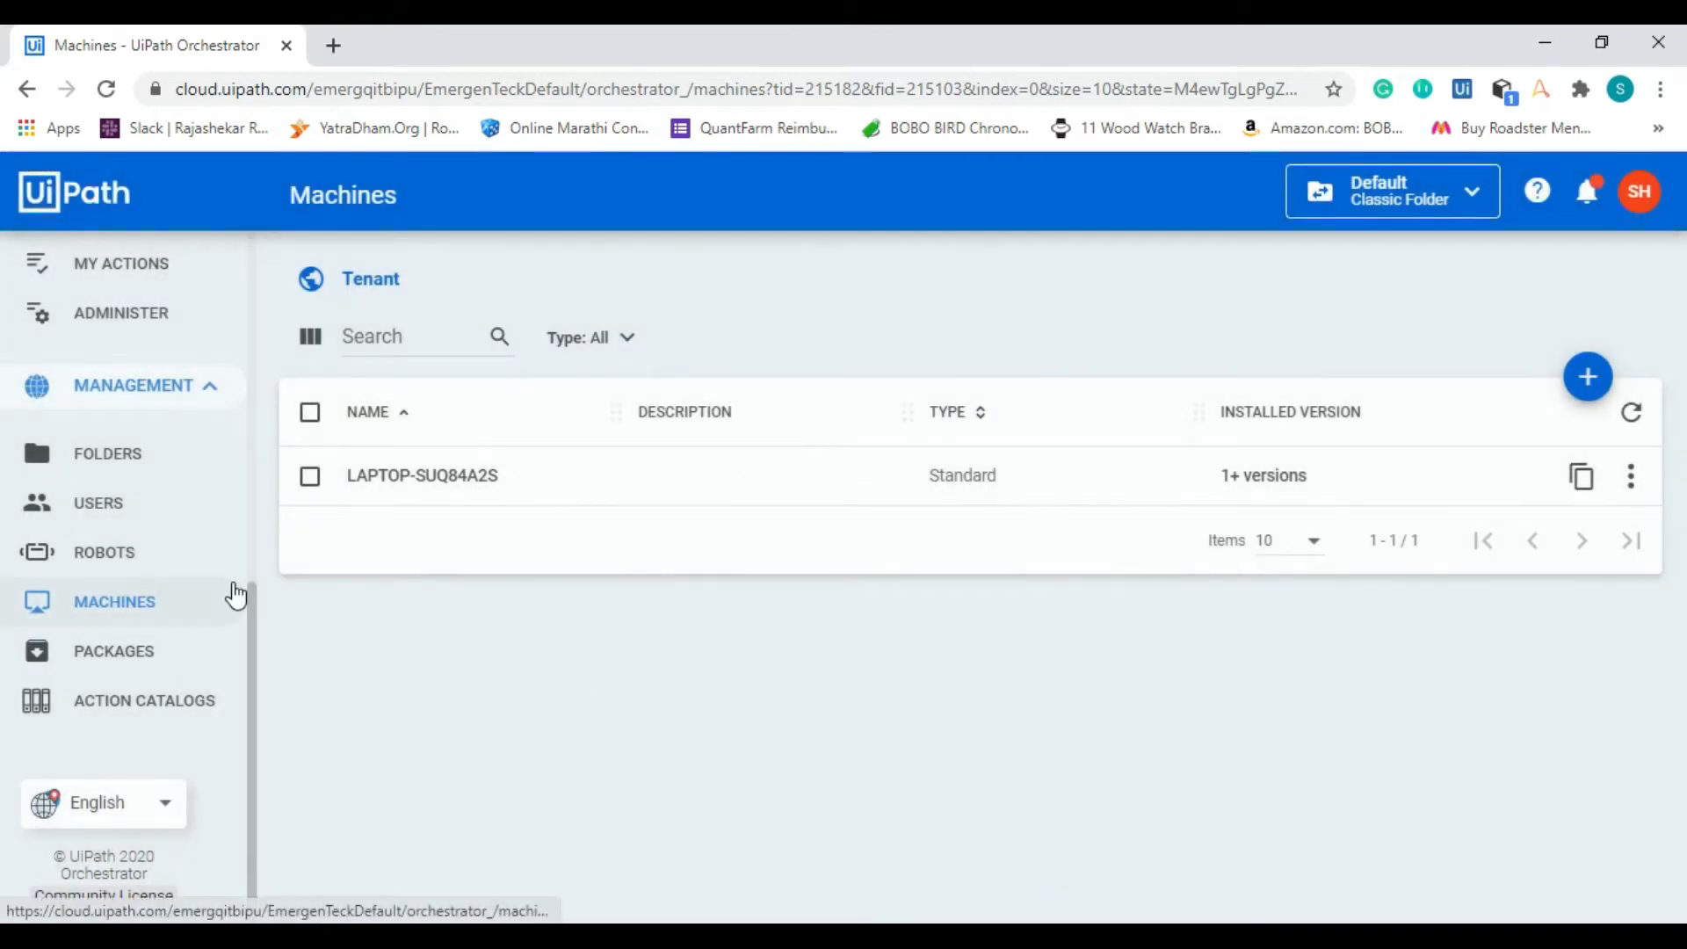
Step: Start a new standard robot in the Default folder and assign it to the machine LAPTOP-SUQ84A2S
{"action": "left_click", "coordinate": [165, 555]}
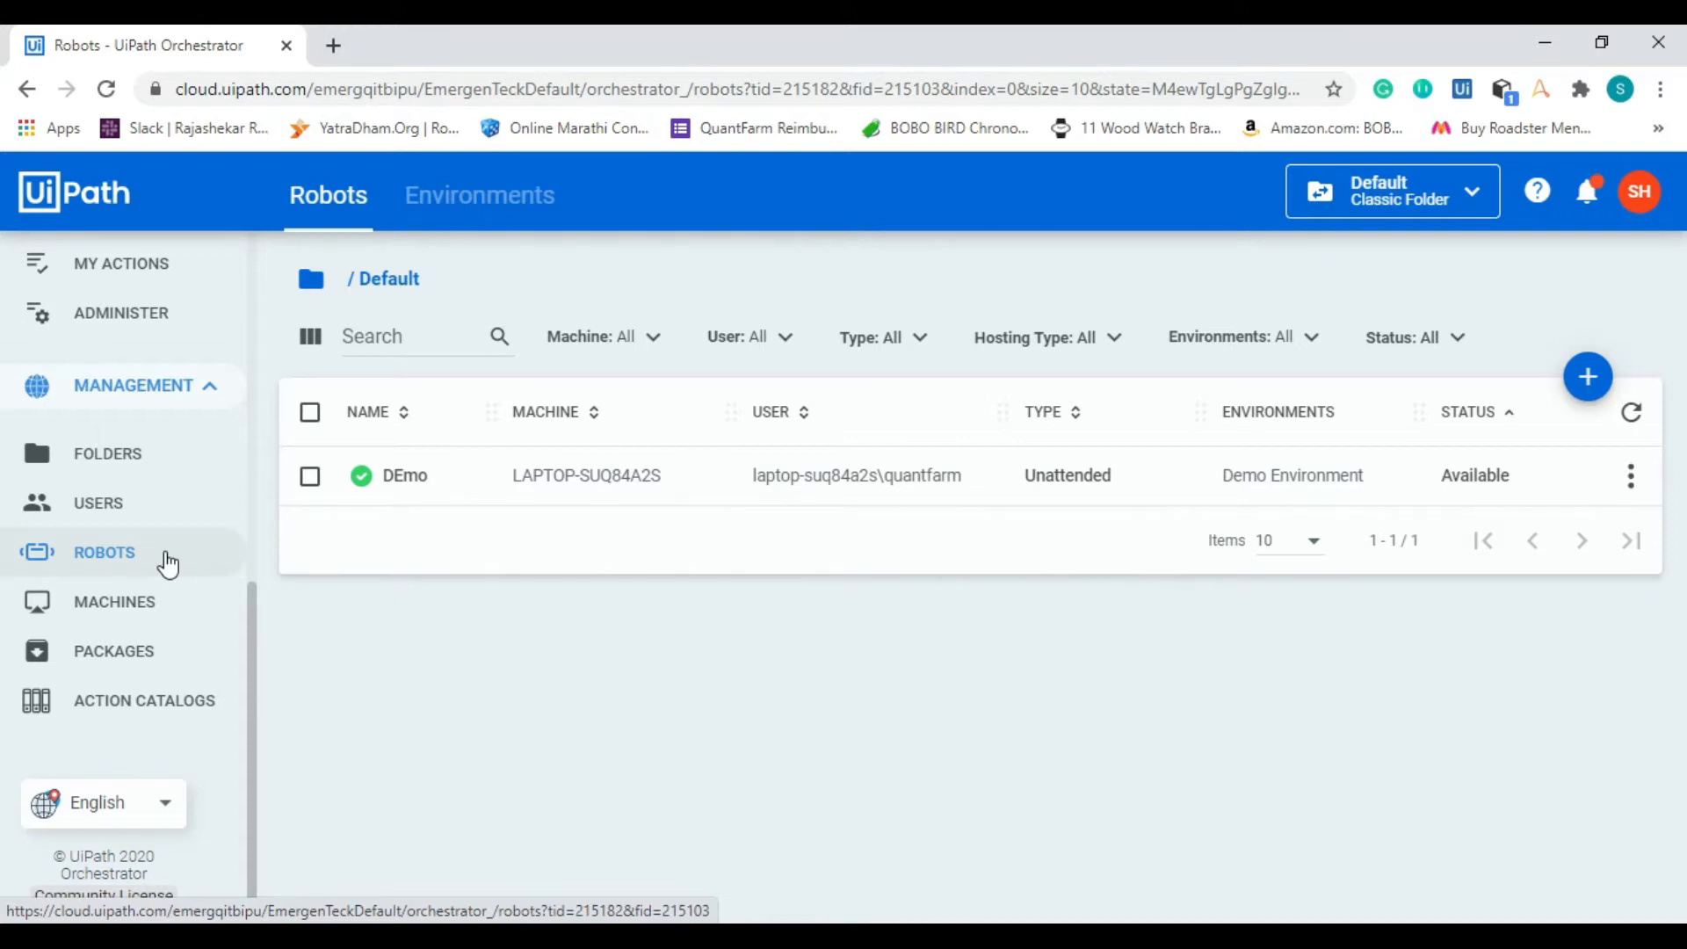
{"action": "left_click", "coordinate": [1586, 395]}
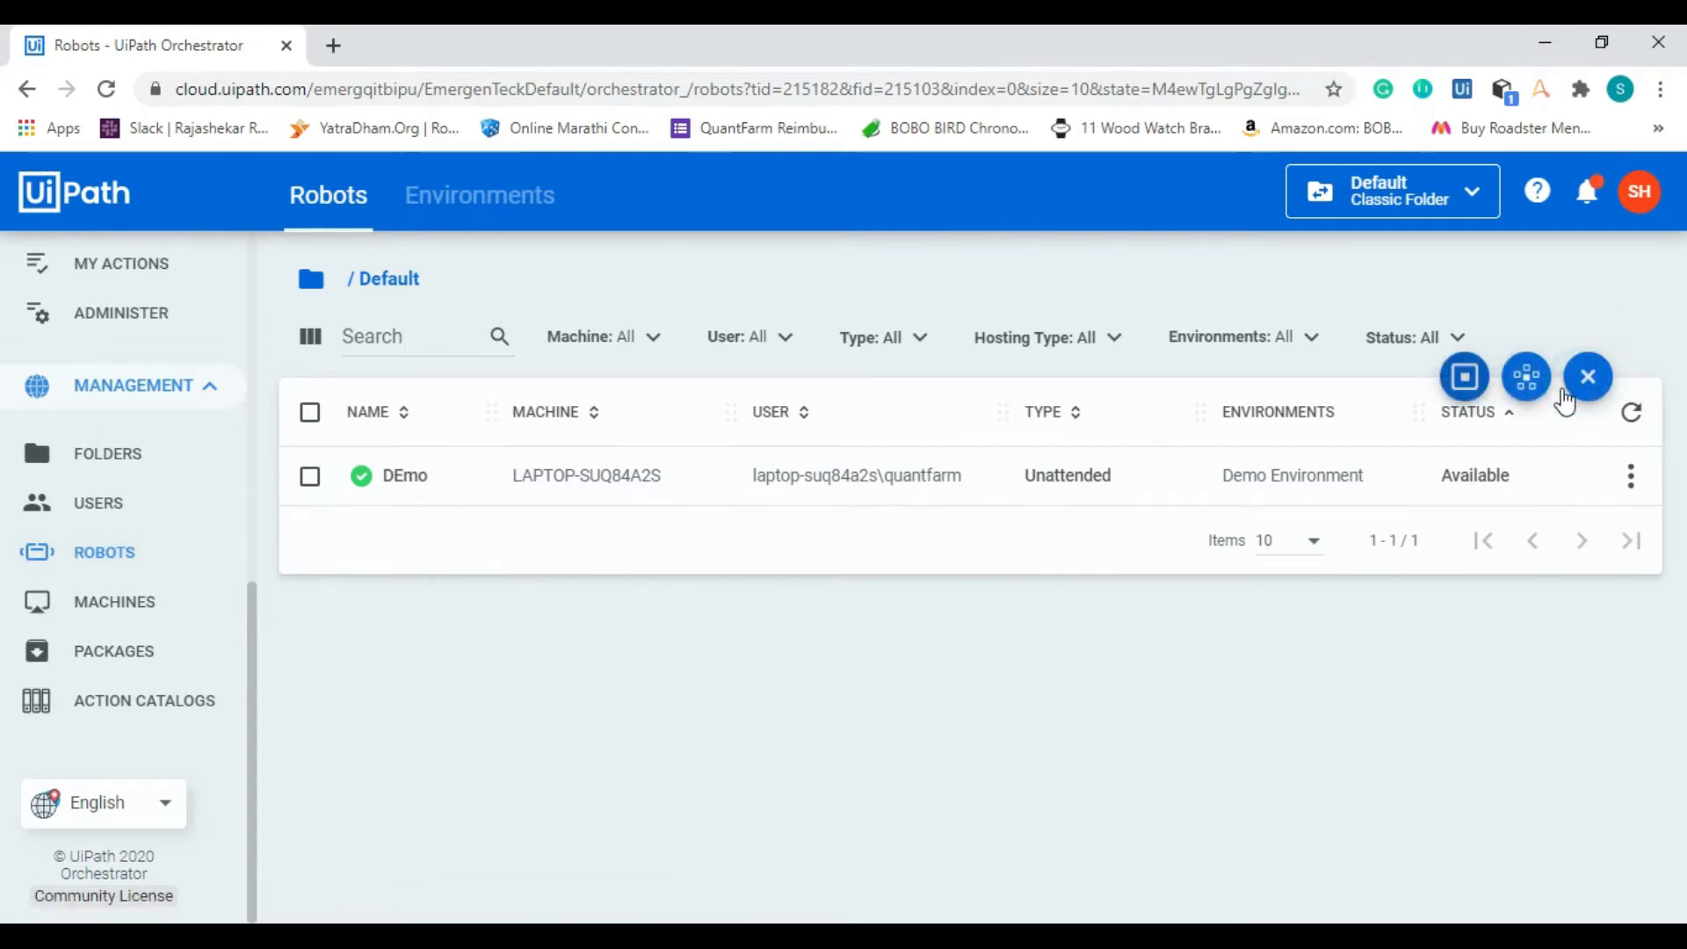
{"action": "left_click", "coordinate": [1469, 378]}
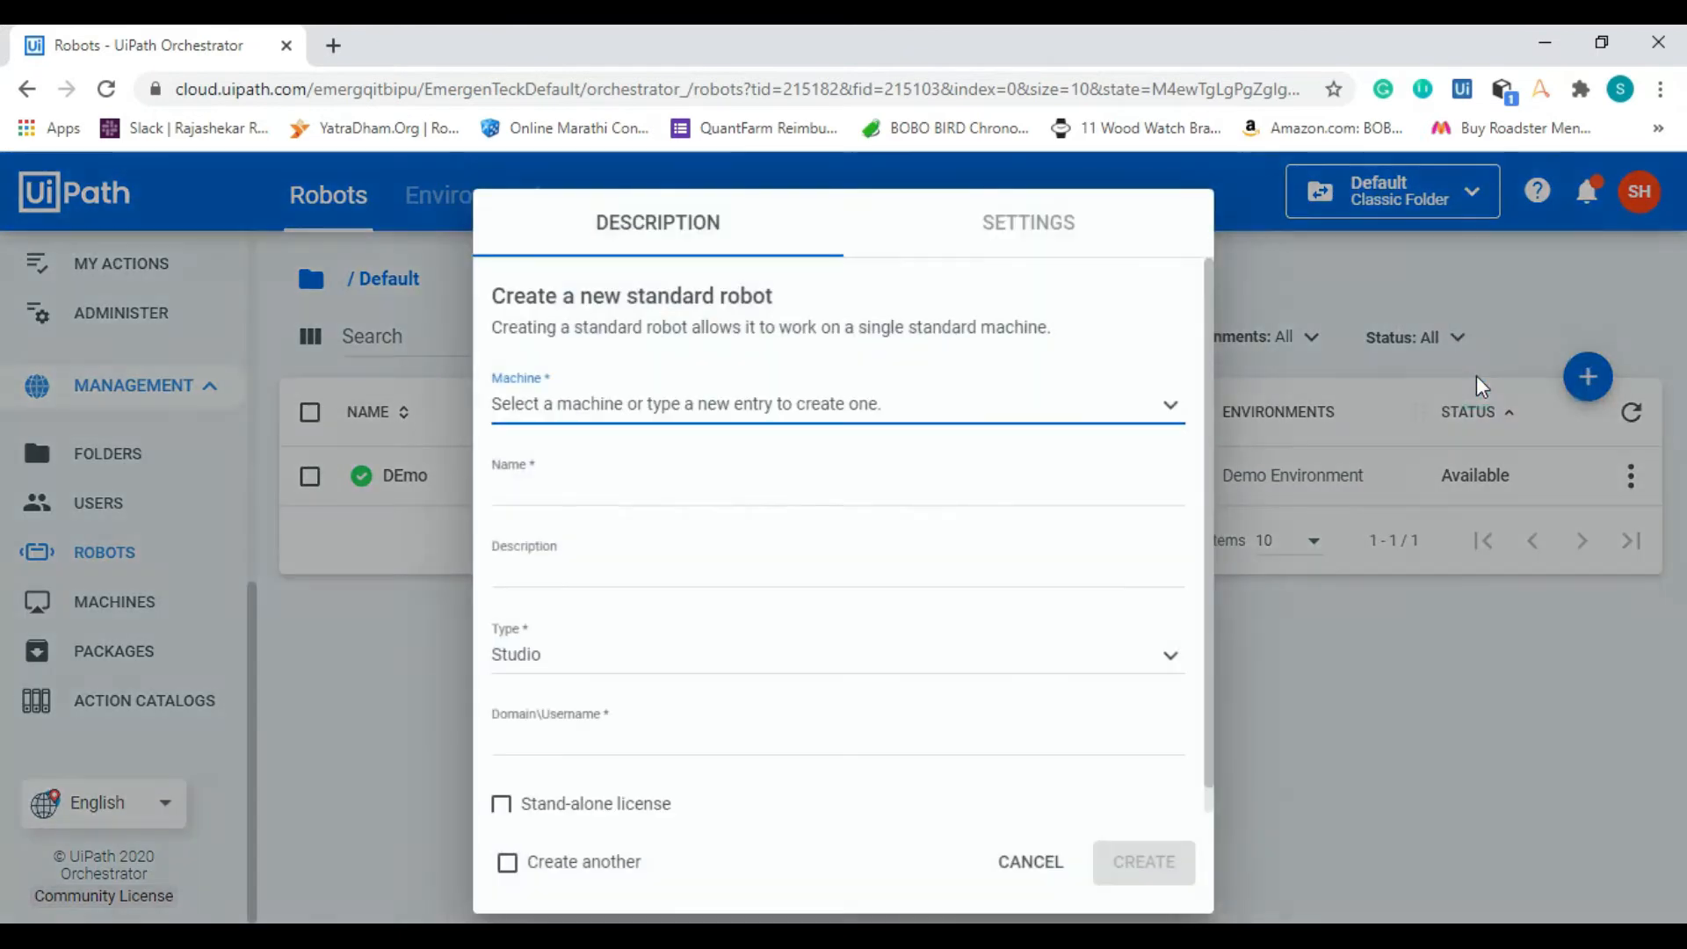
{"action": "left_click", "coordinate": [808, 420]}
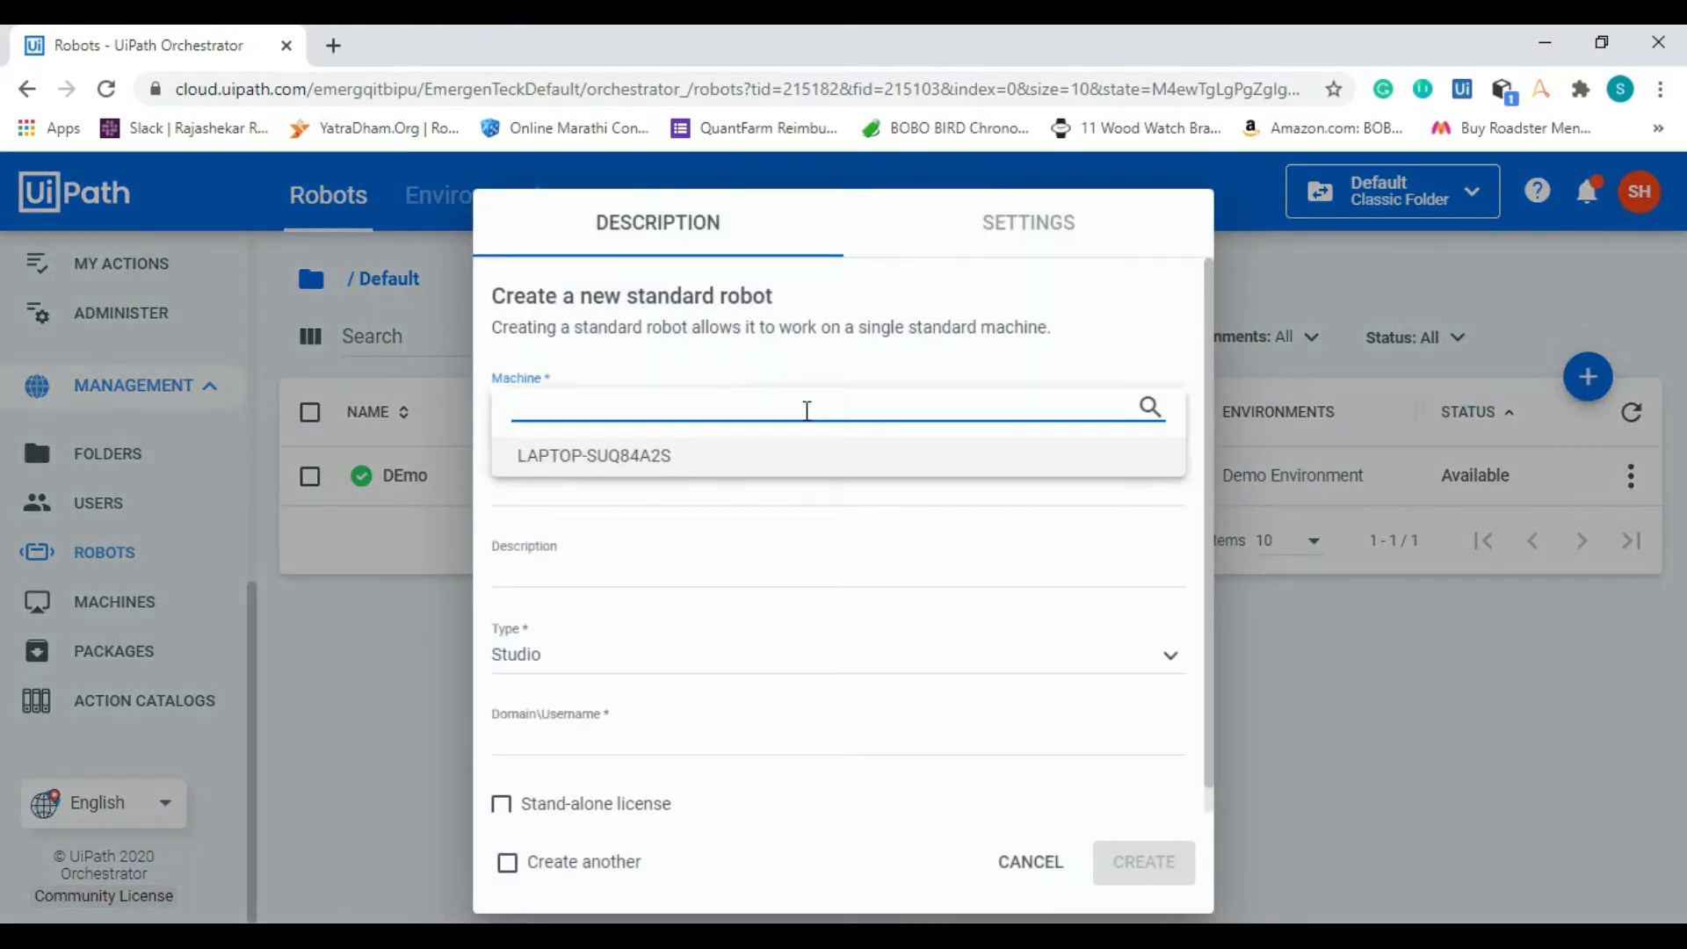
{"action": "left_click", "coordinate": [772, 457]}
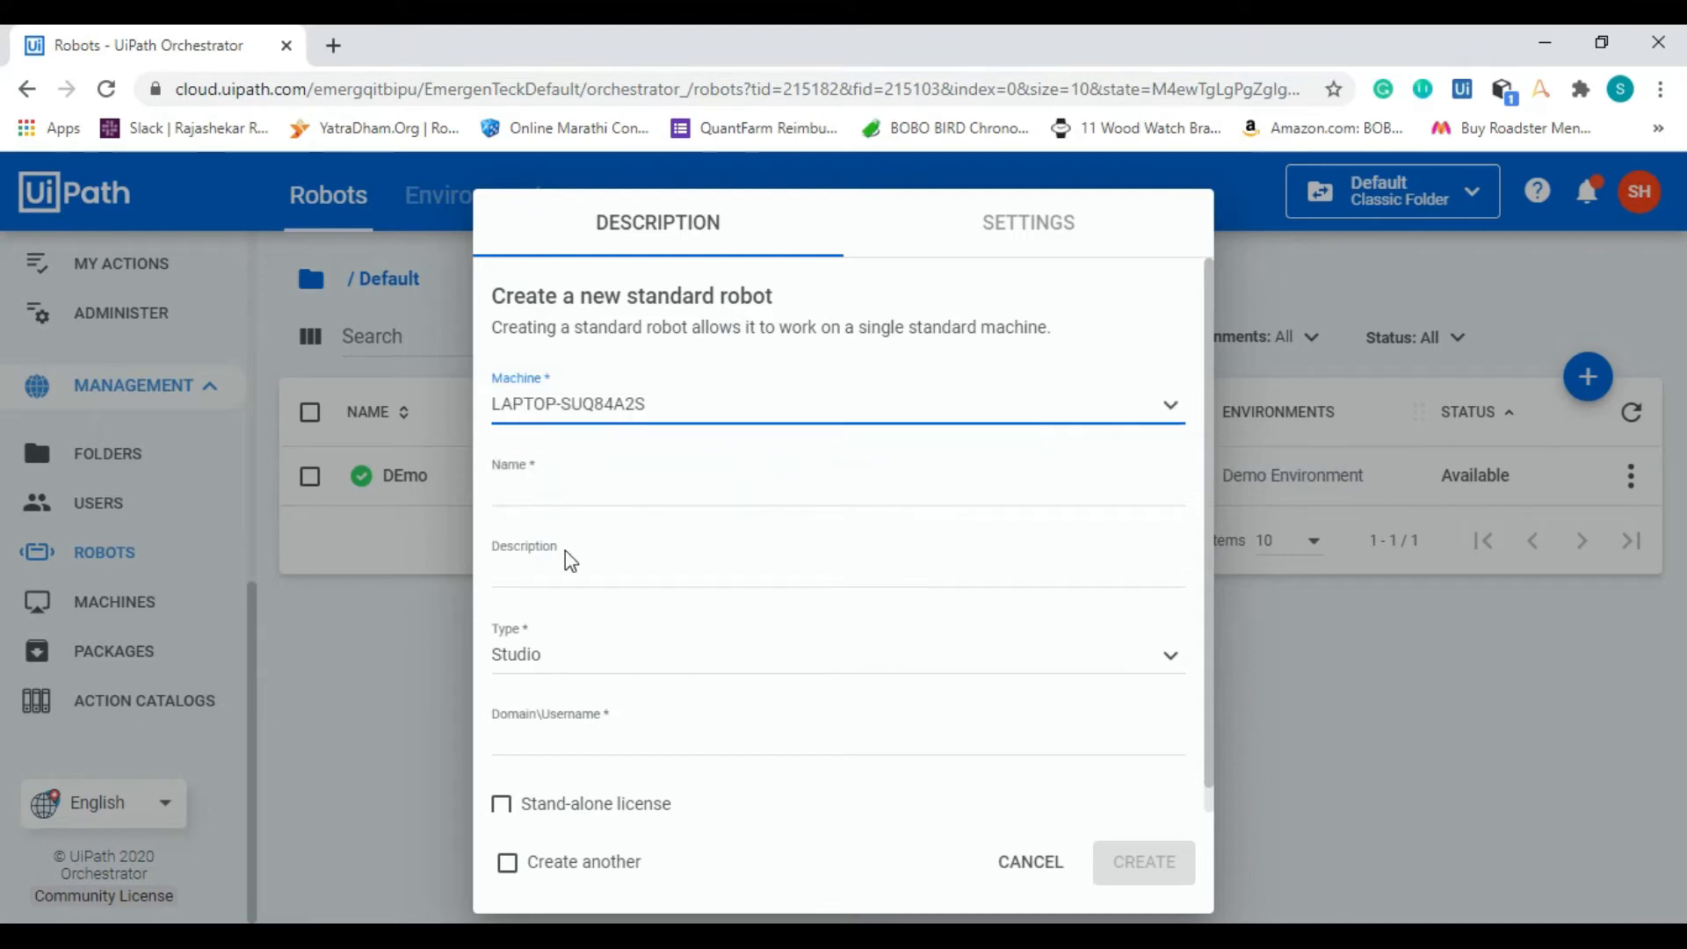
Step: Name the new robot DemoSamplw and set its type to Unattended
{"action": "left_click", "coordinate": [637, 511]}
{"action": "left_click", "coordinate": [725, 494]}
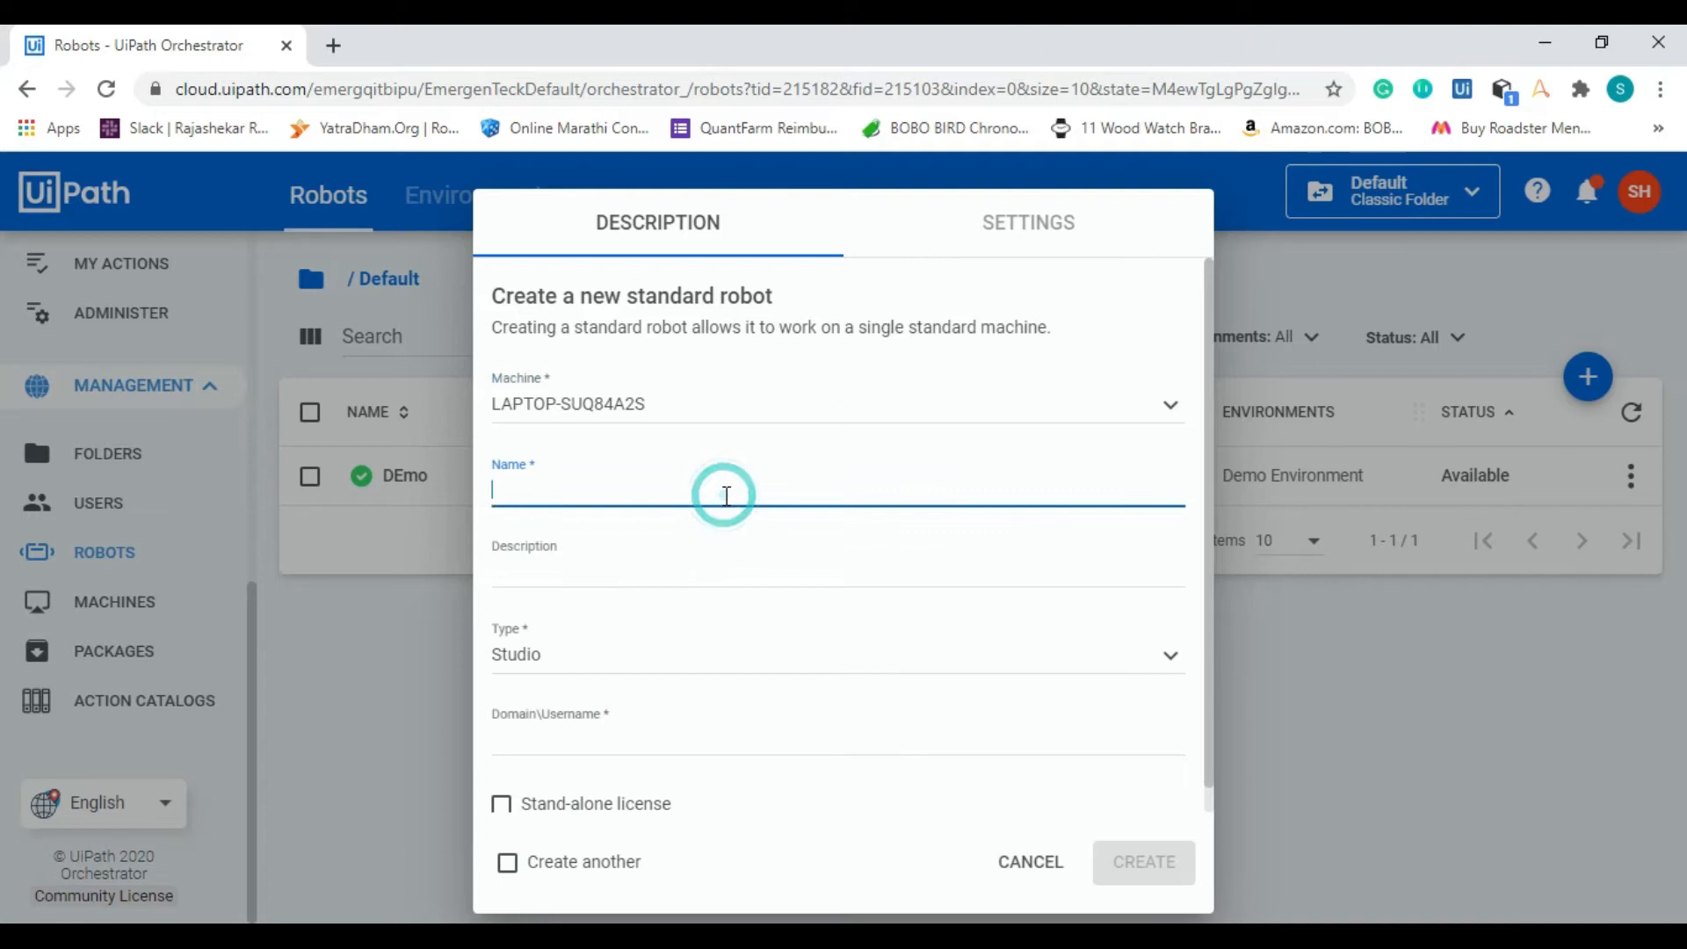
{"action": "type", "text": "Demo"}
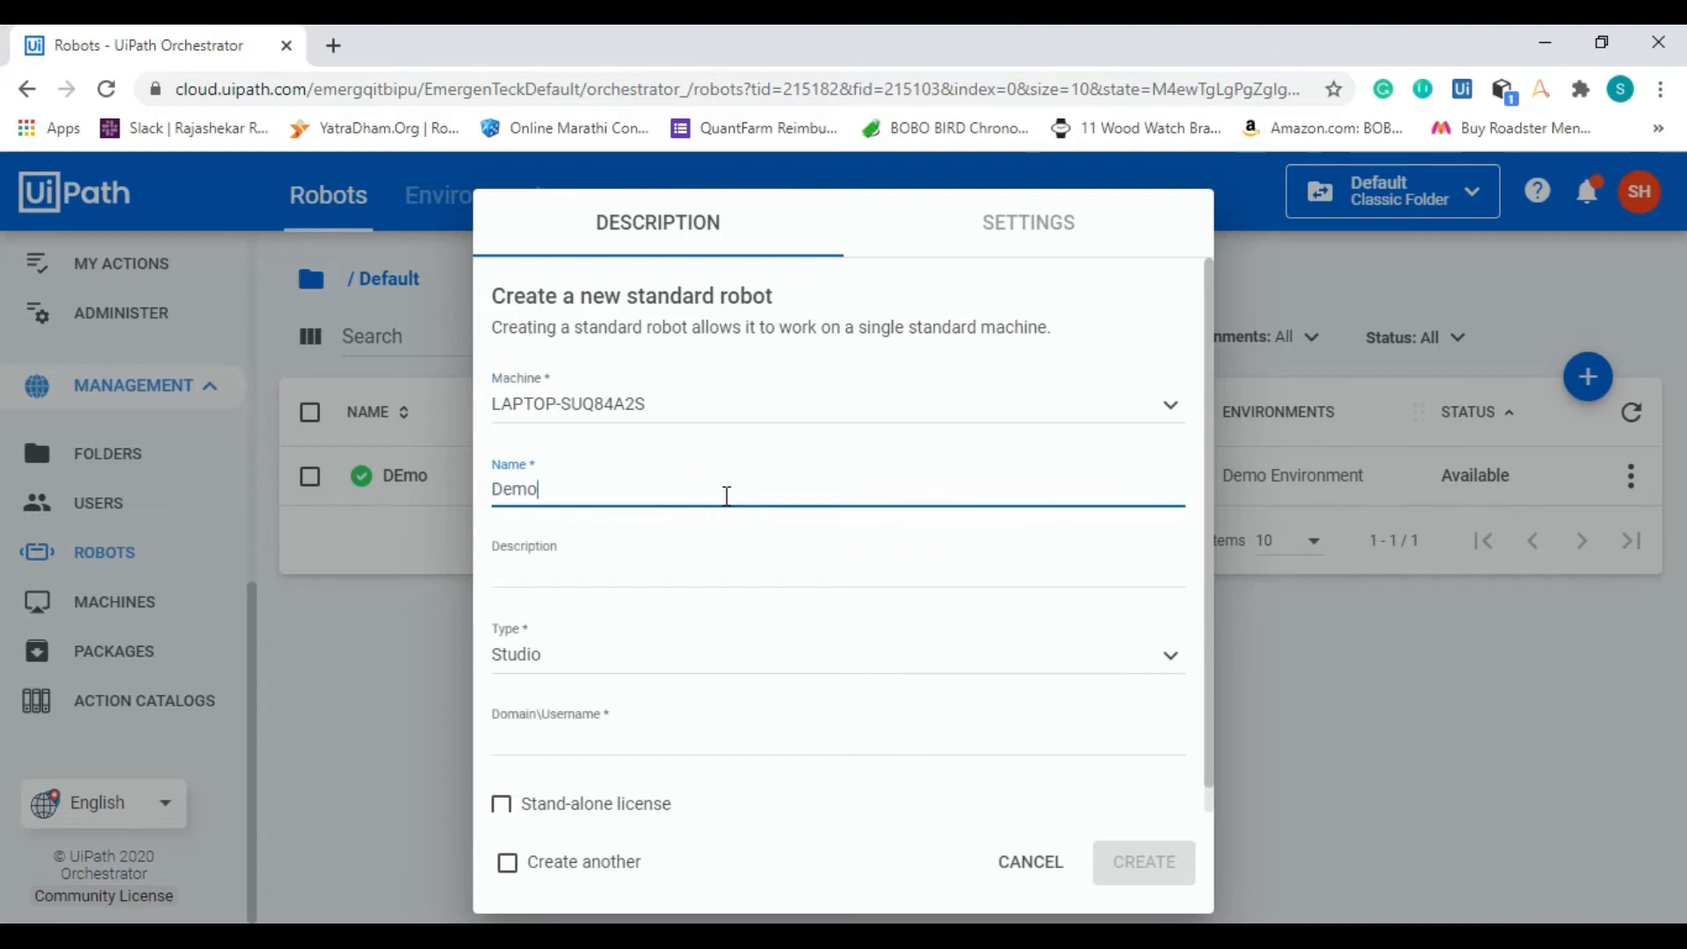
{"action": "type", "text": "Samplw"}
{"action": "left_click", "coordinate": [736, 646]}
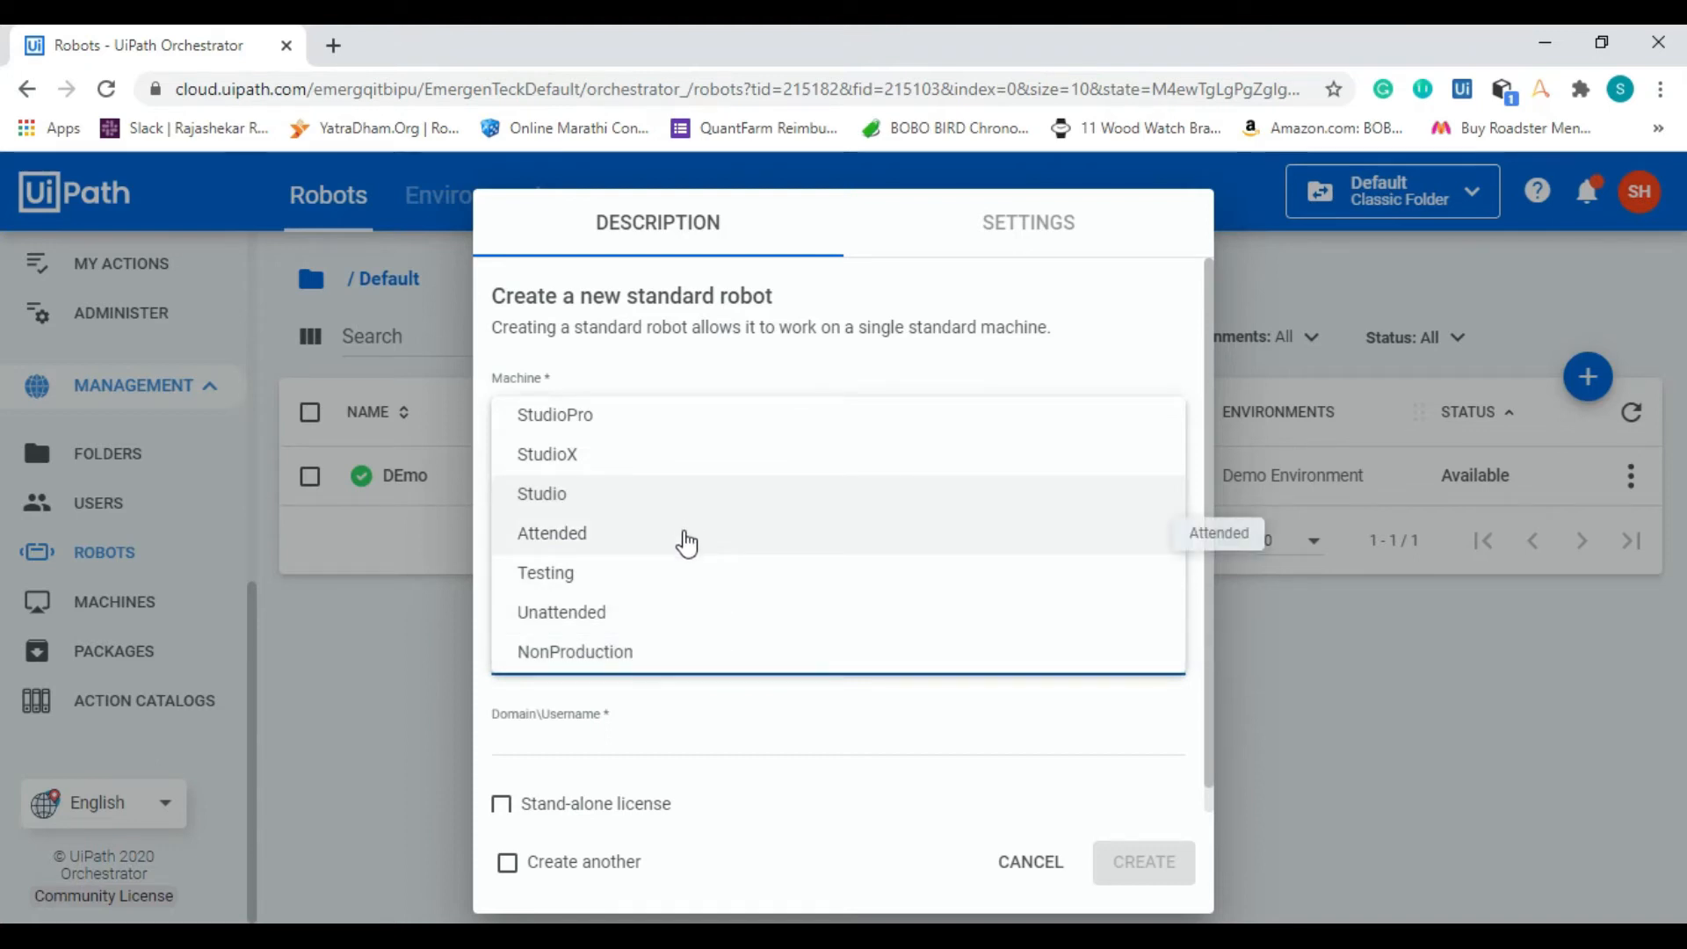
{"action": "left_click", "coordinate": [677, 612]}
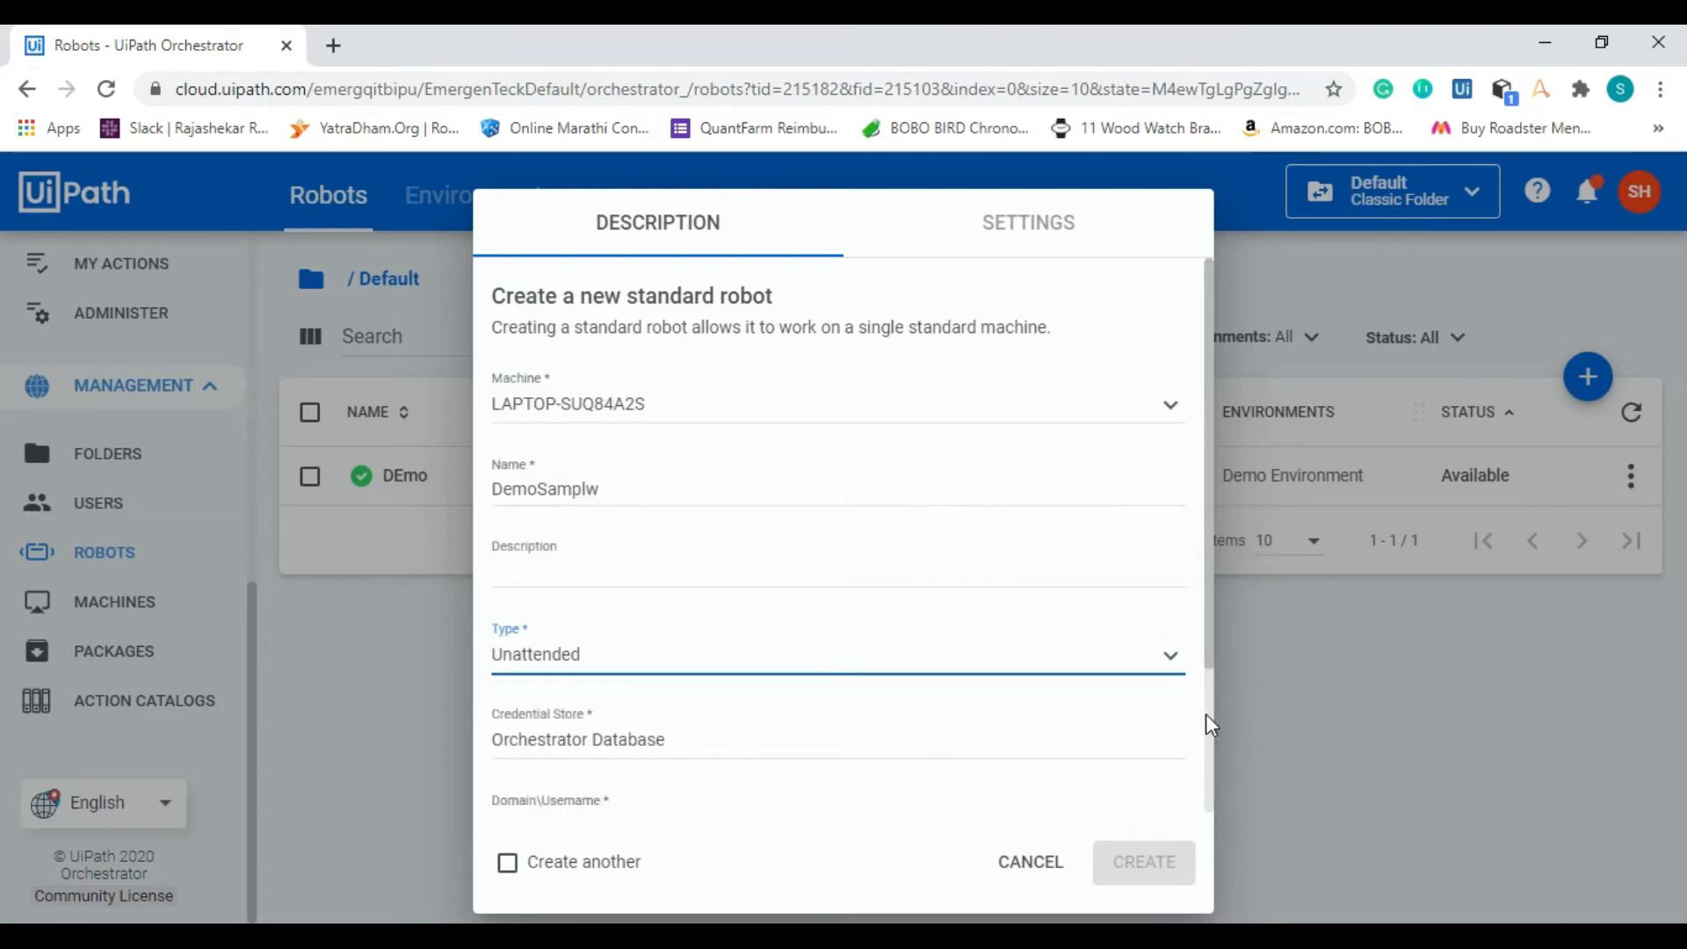
Step: Copy the whoami result from Command Prompt into the robot's Domain\Username field and try to create the robot
{"action": "scroll", "coordinate": [1205, 713], "scroll_direction": "down", "scroll_amount": 2}
{"action": "left_click", "coordinate": [846, 631]}
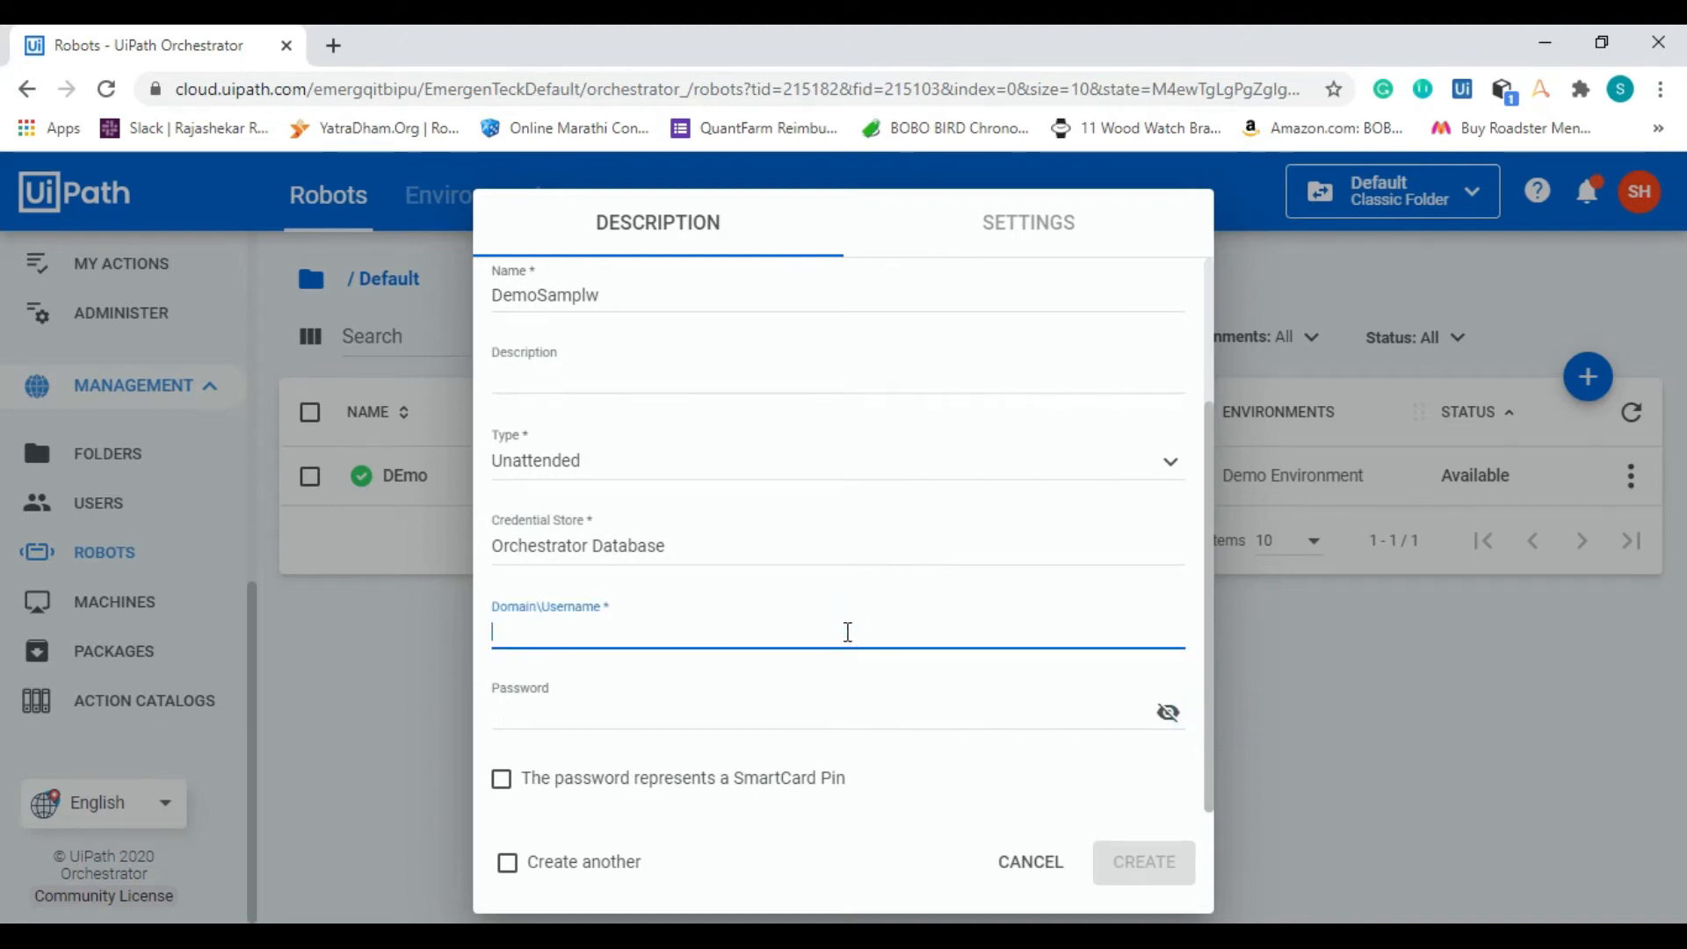
{"action": "key", "text": "alt+Tab"}
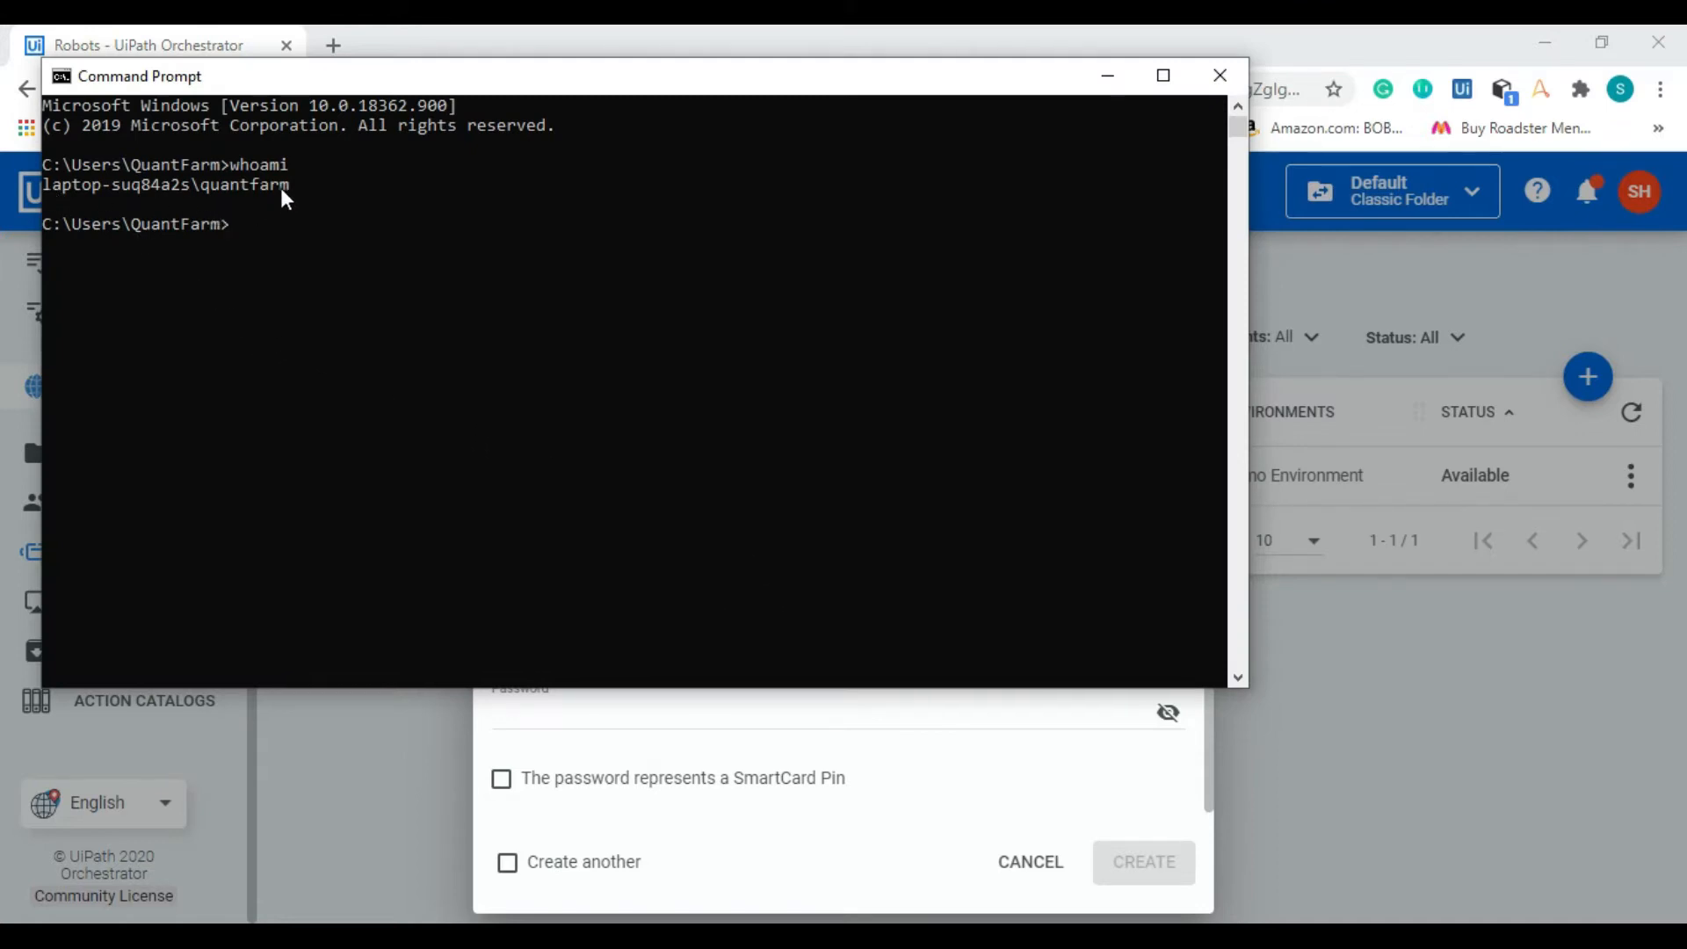
{"action": "left_click_drag", "start_coordinate": [45, 181], "coordinate": [296, 186]}
{"action": "key", "text": "alt+Tab"}
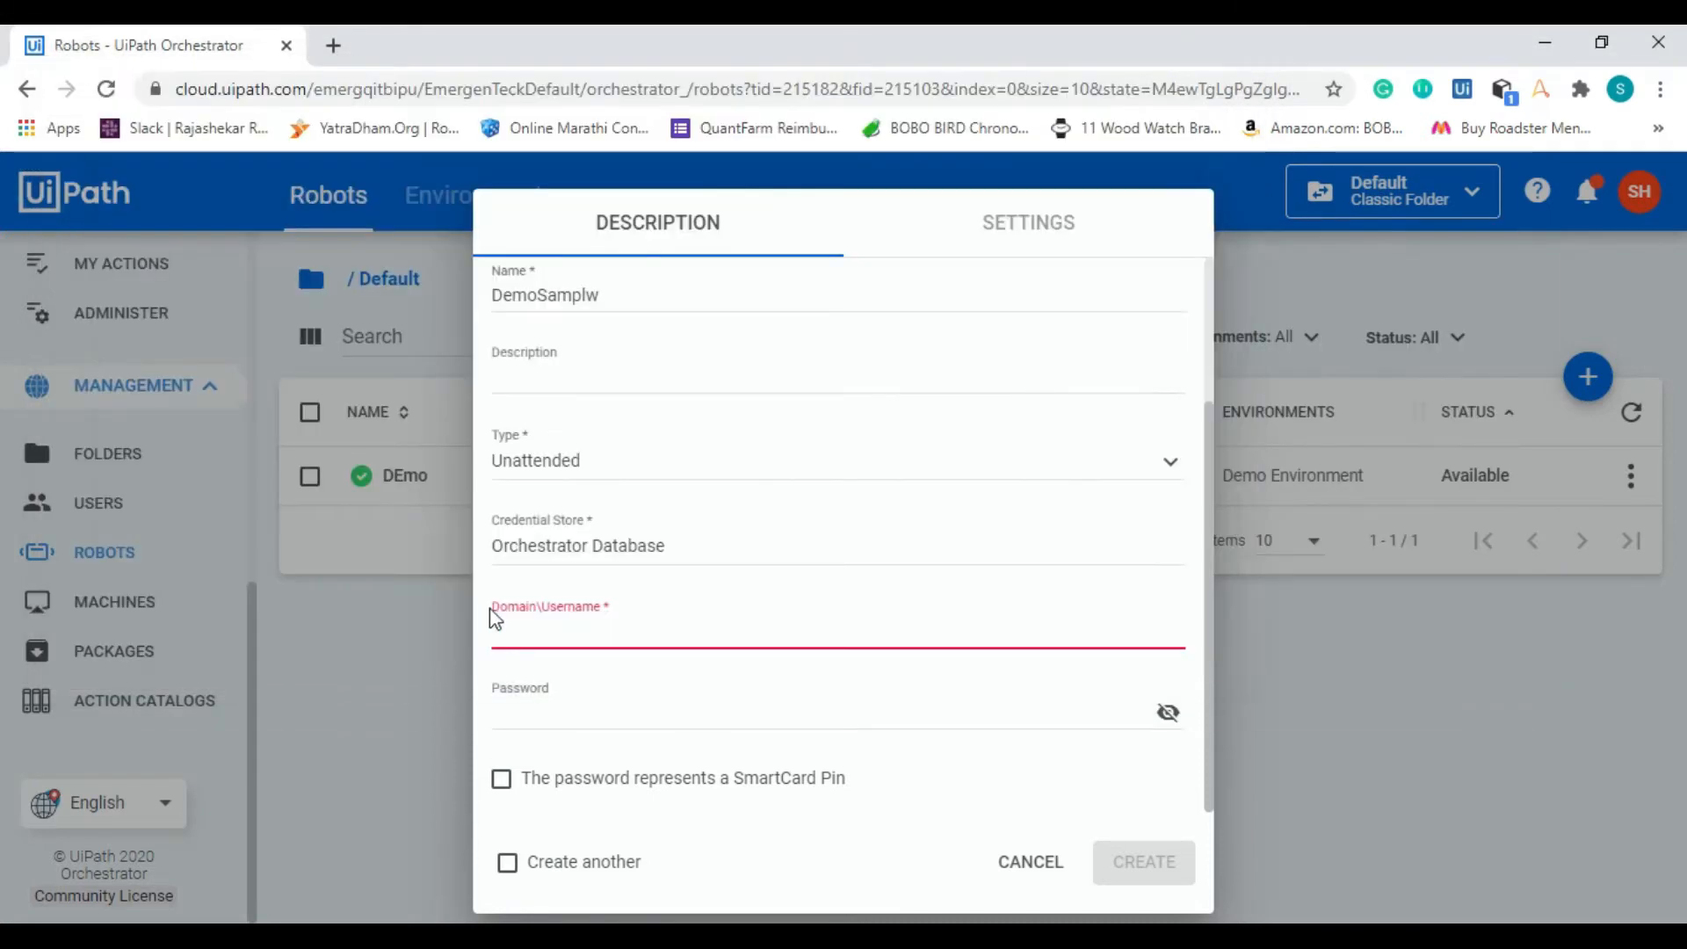
{"action": "type", "text": "laptop-suq84a2s\\quantfarm"}
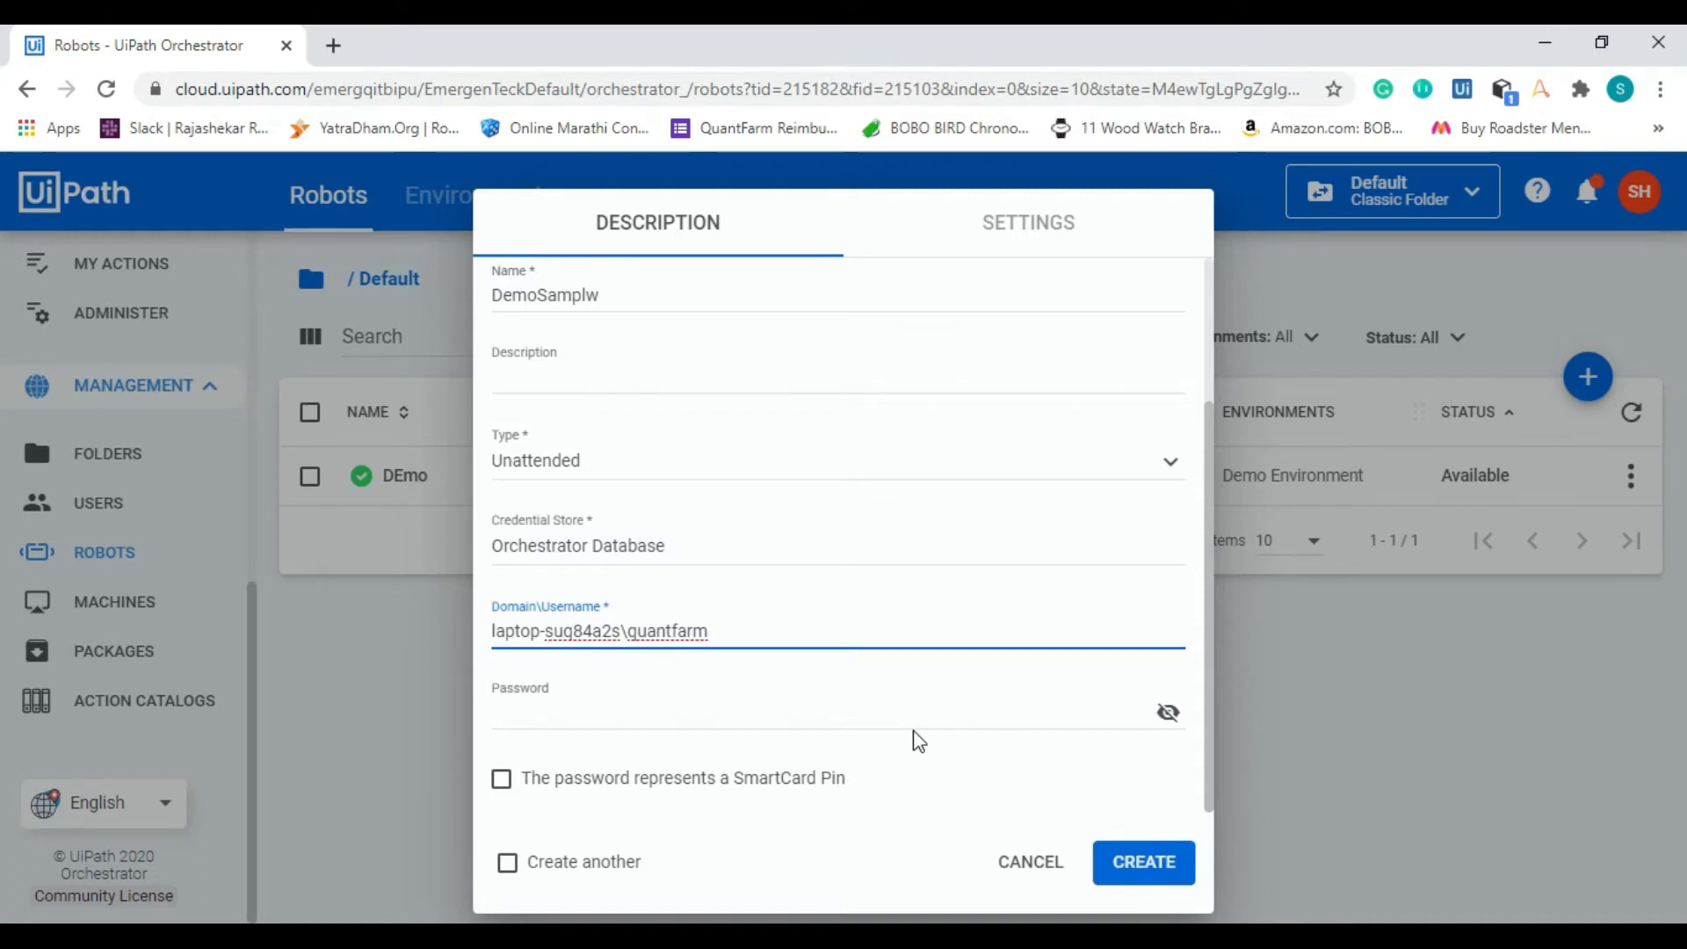
{"action": "left_click", "coordinate": [1116, 861]}
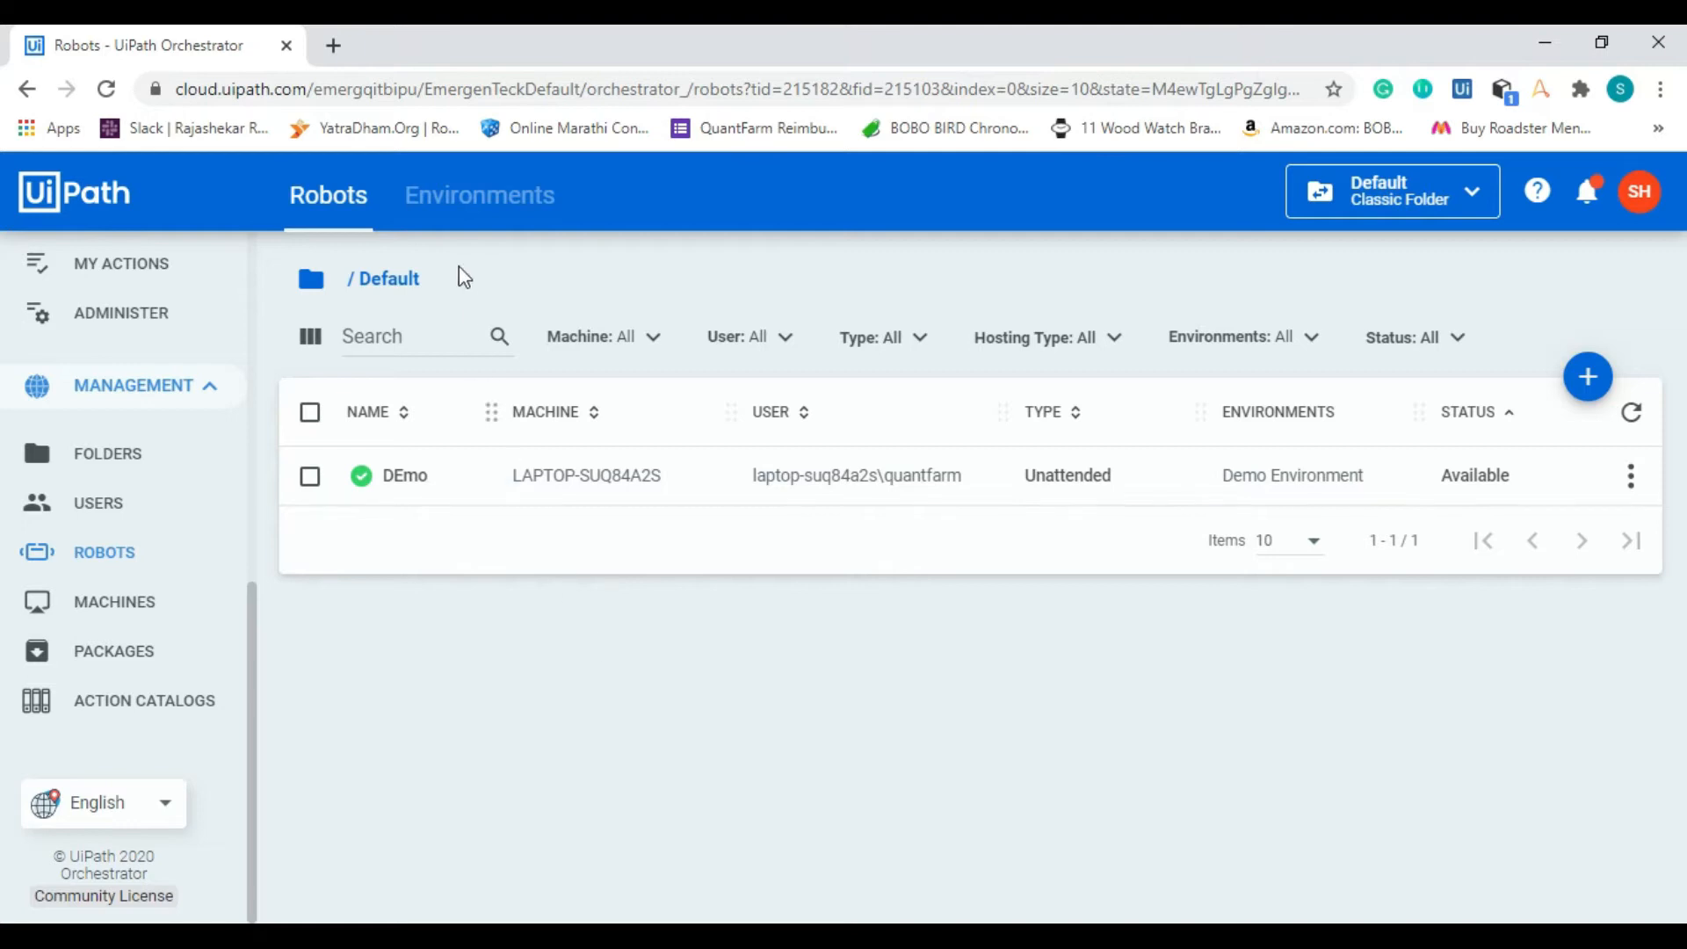
Step: View the form for creating an environment in the Default folder, and cancel it
{"action": "left_click", "coordinate": [439, 207]}
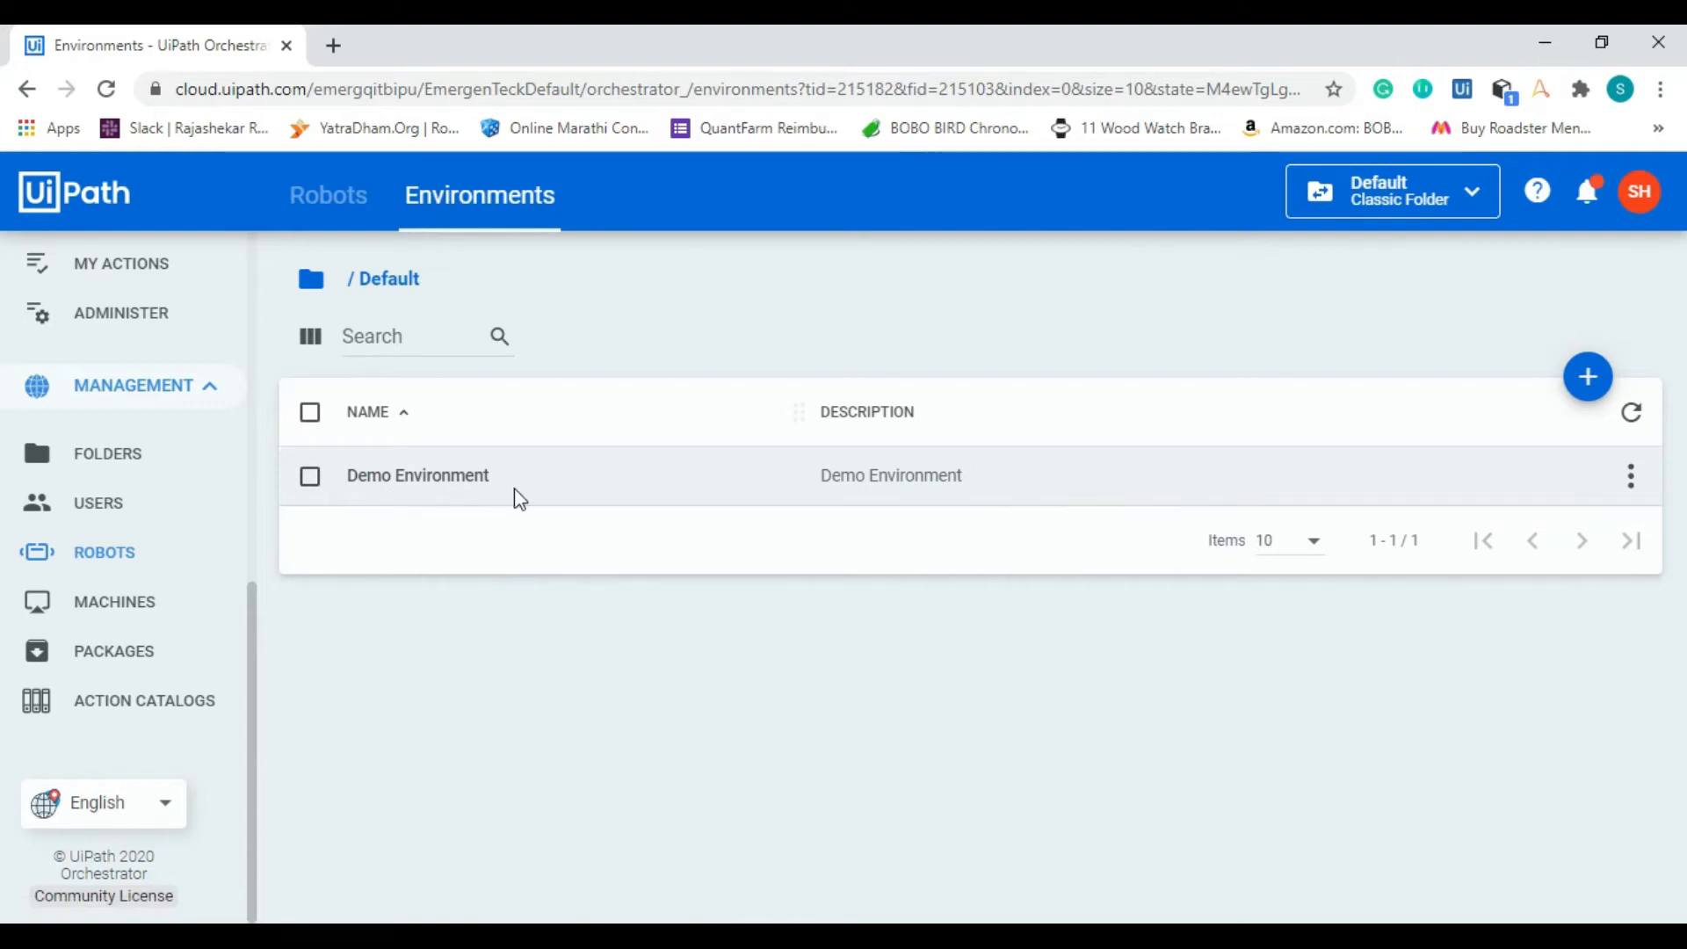
{"action": "left_click", "coordinate": [1592, 398]}
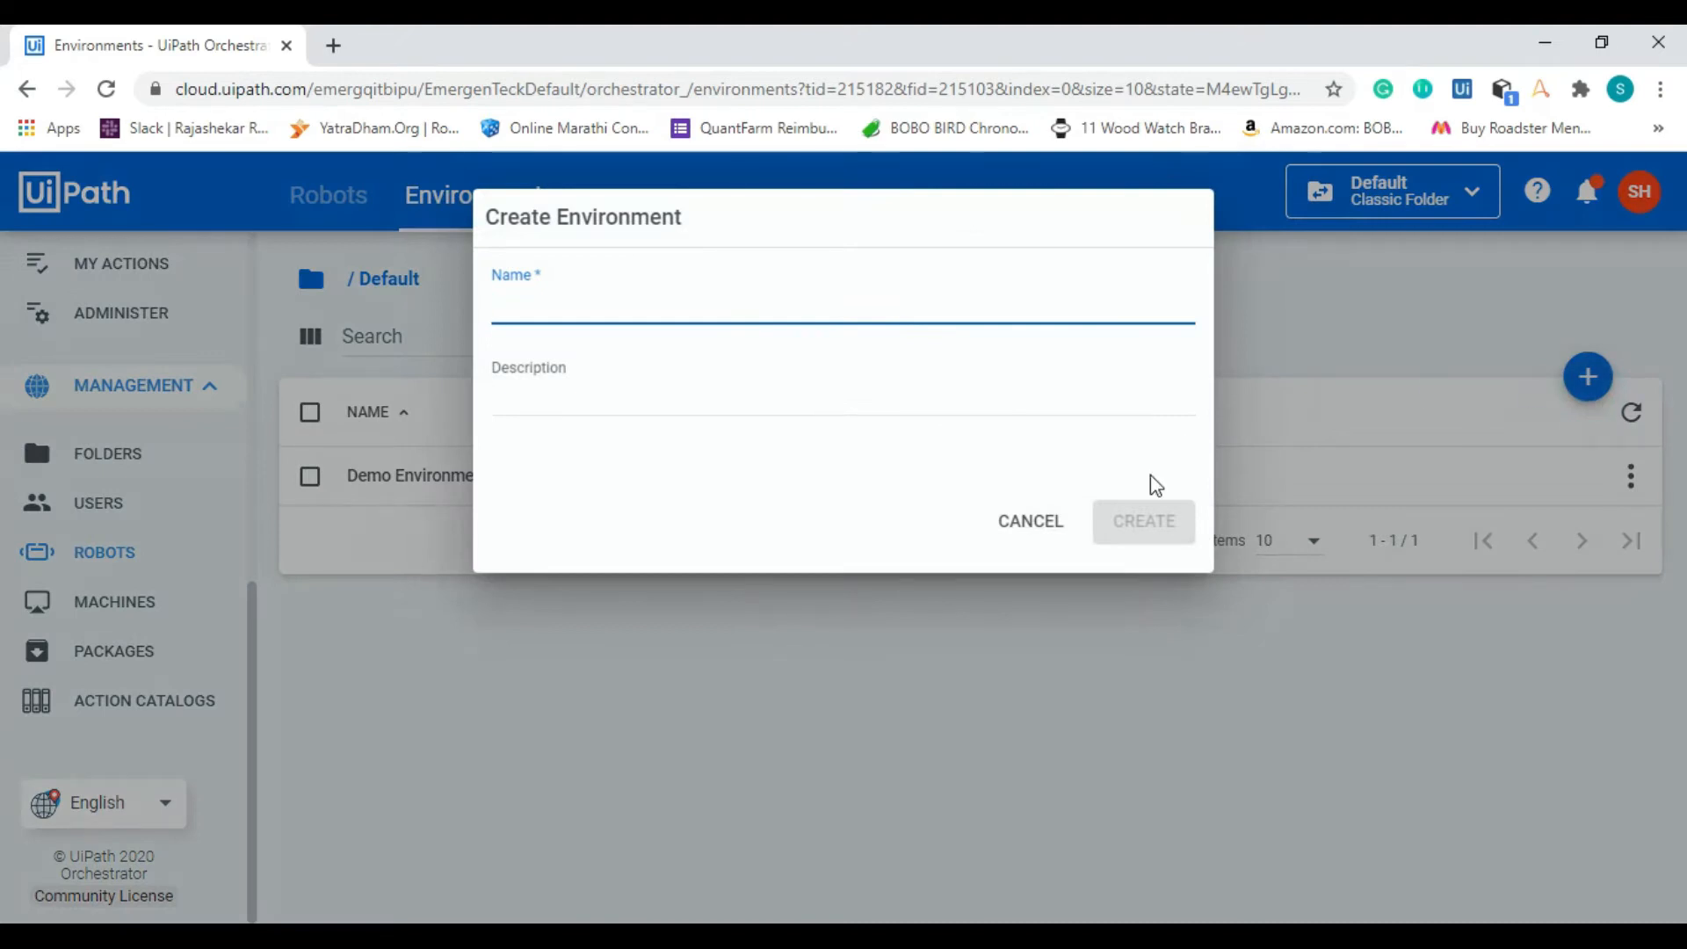
{"action": "left_click", "coordinate": [1069, 520]}
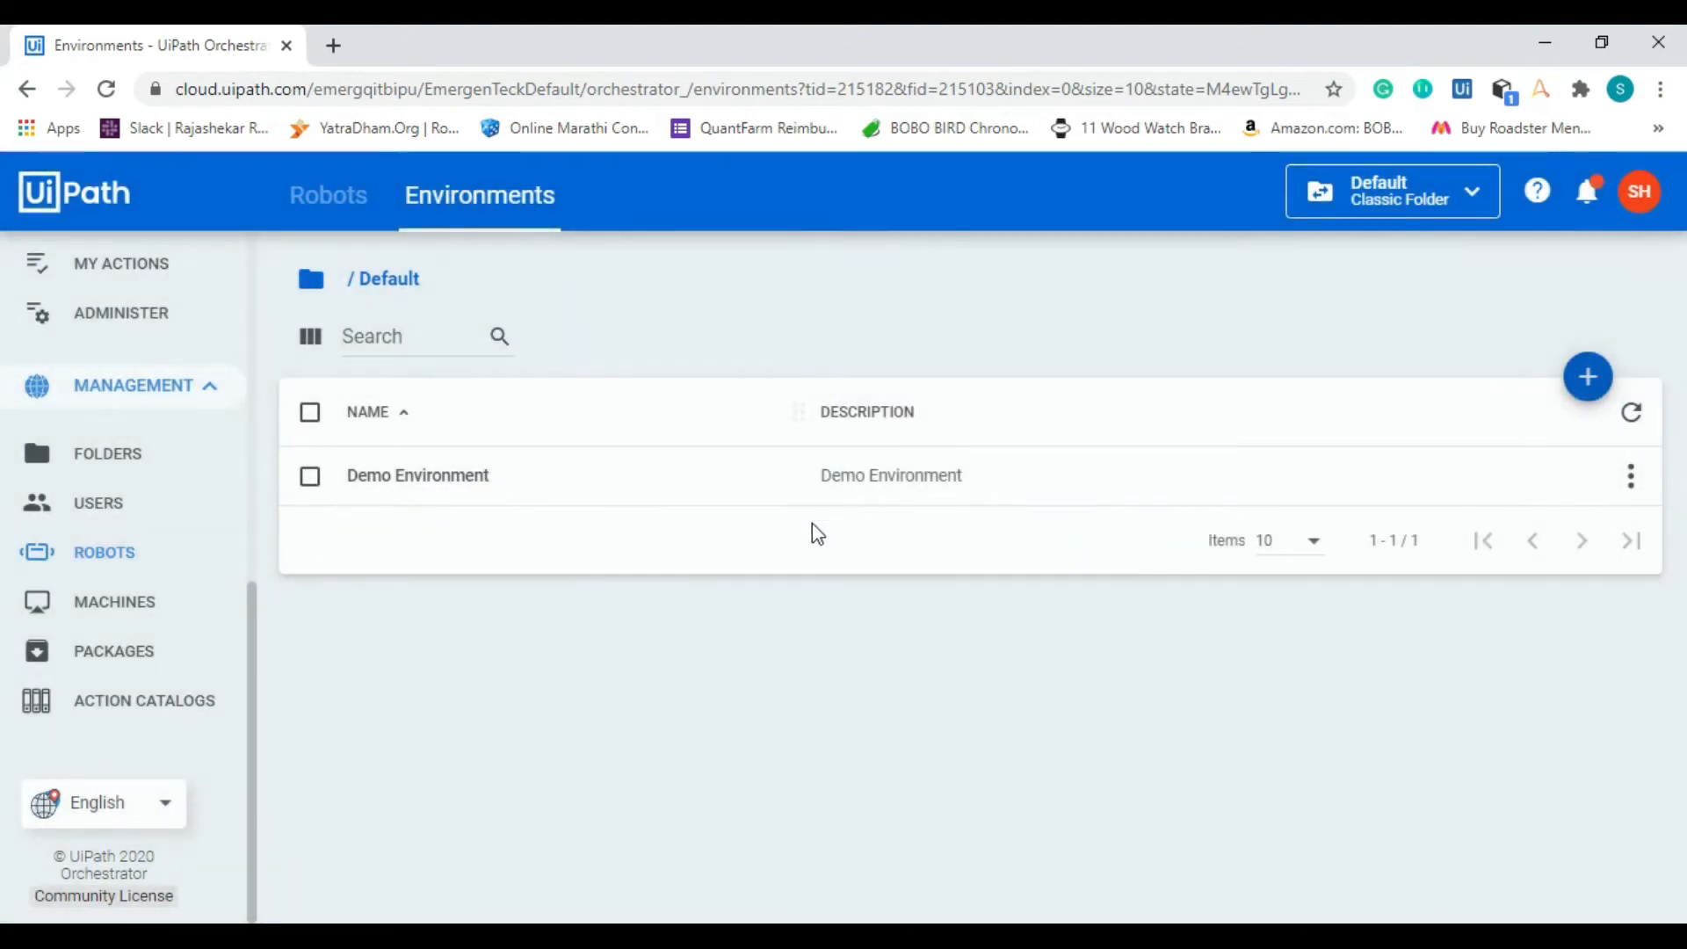
Step: Manage the robots of Demo Environment and update it with the unattended robot DEmo selected
{"action": "left_click", "coordinate": [1629, 476]}
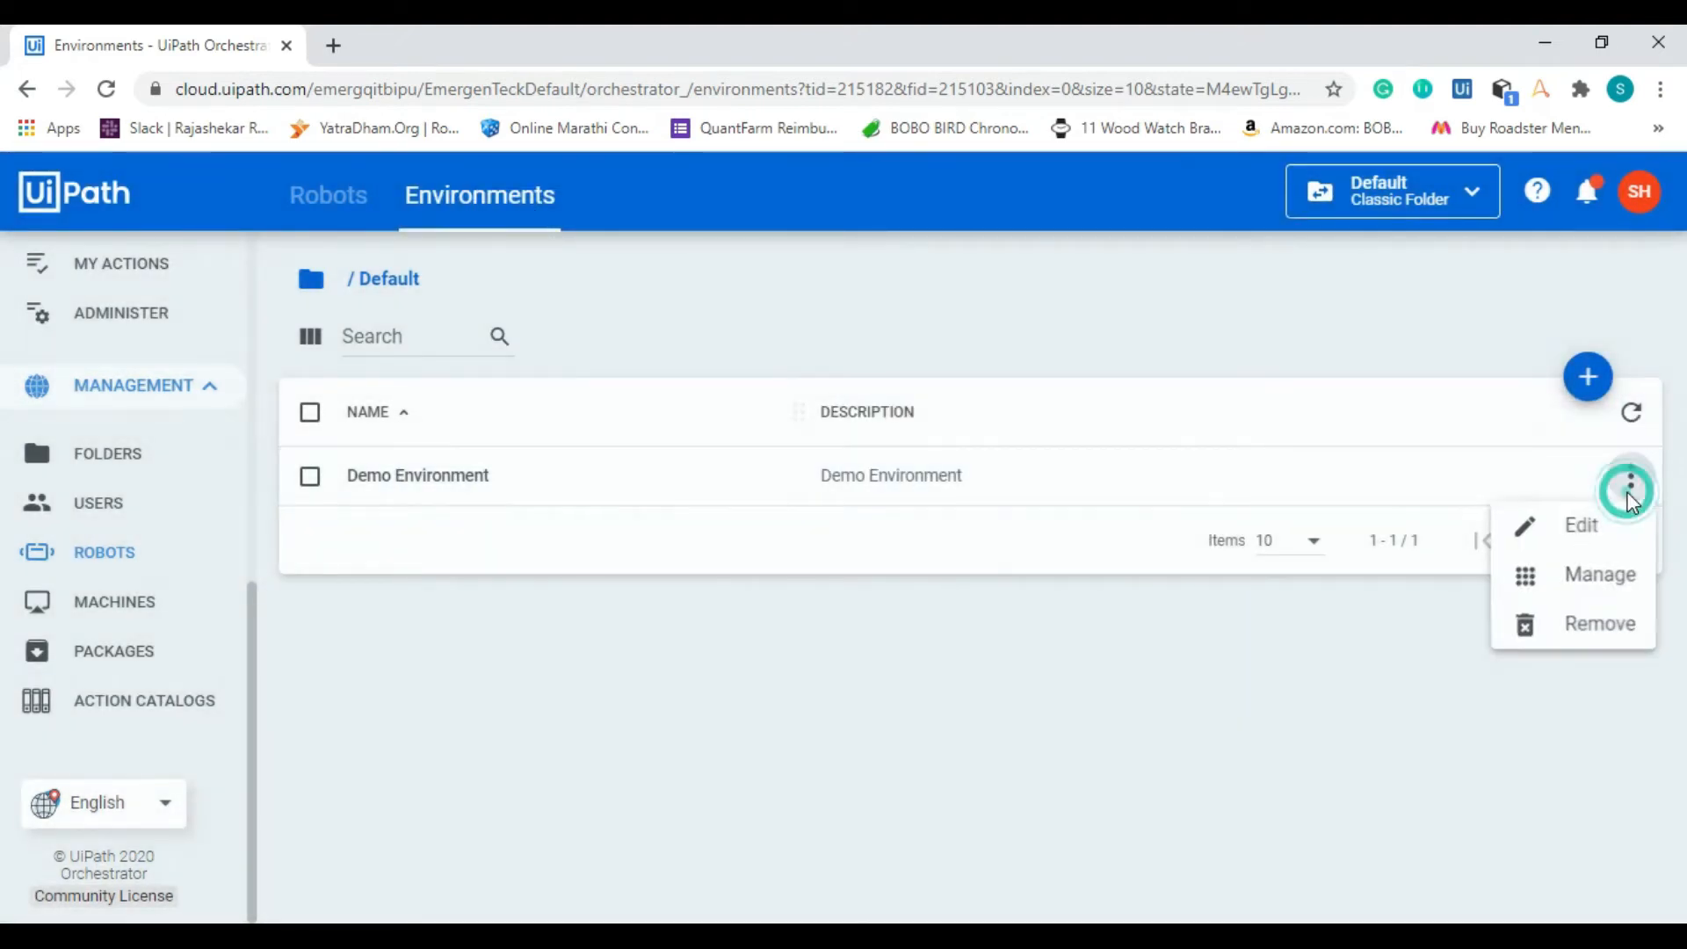
{"action": "left_click", "coordinate": [1621, 573]}
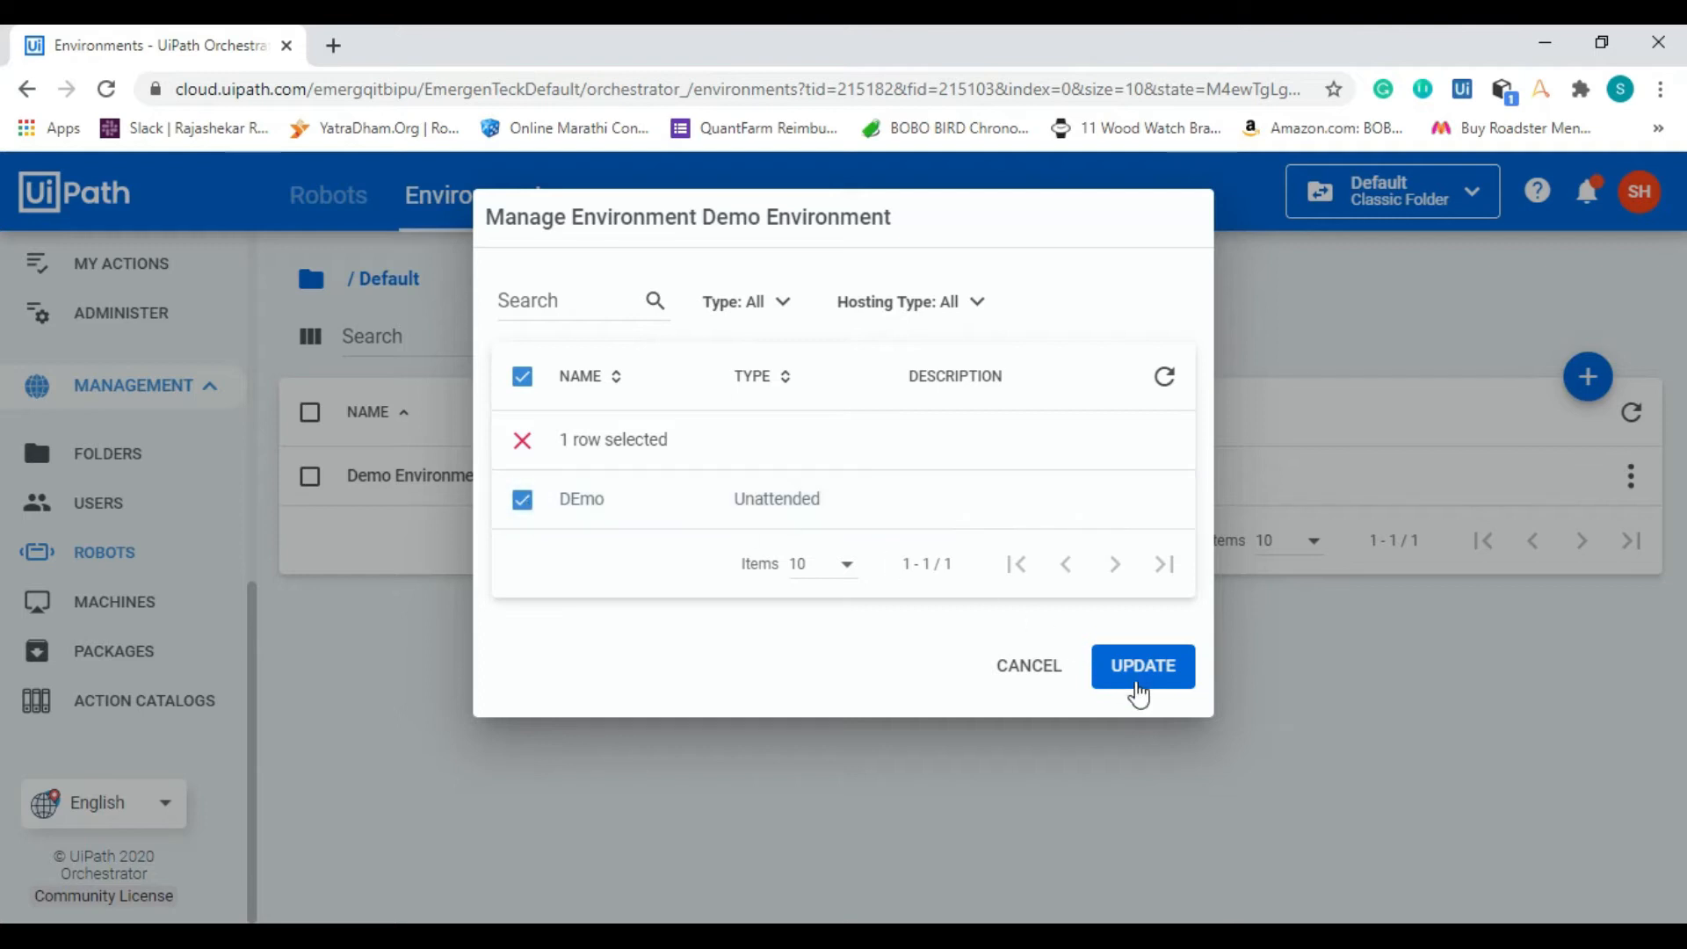
{"action": "left_click", "coordinate": [1143, 668]}
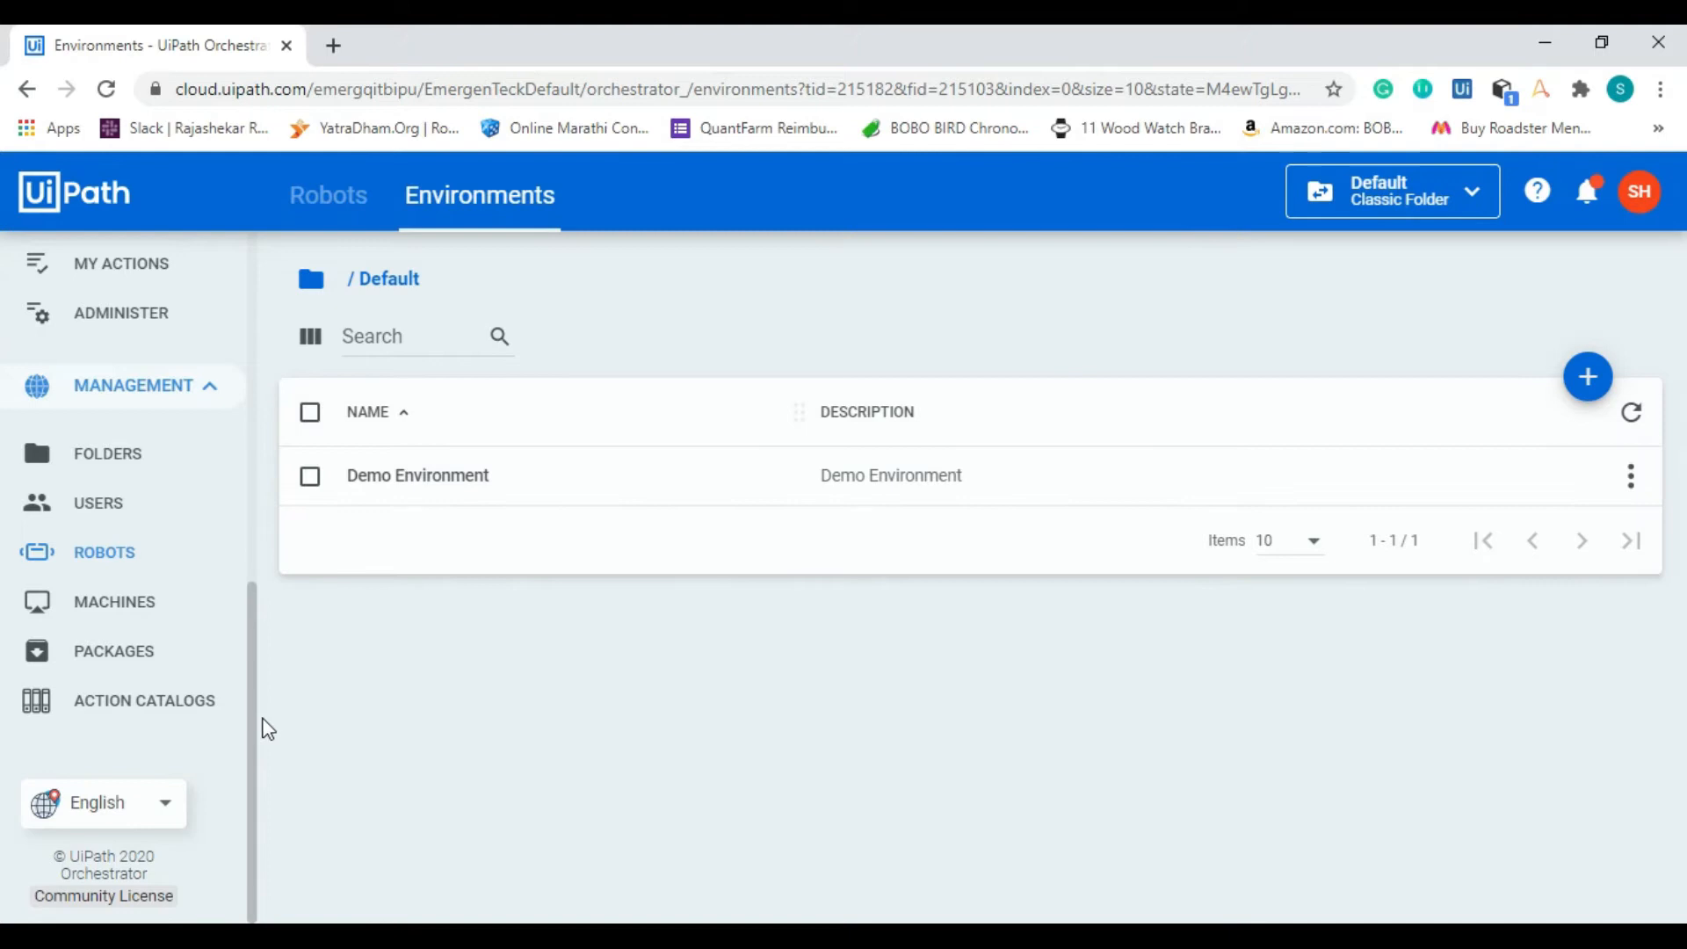
Step: View the Machines page, switch to UiPath Assistant and open its Orchestrator settings
{"action": "left_click_drag", "start_coordinate": [255, 743], "coordinate": [255, 779]}
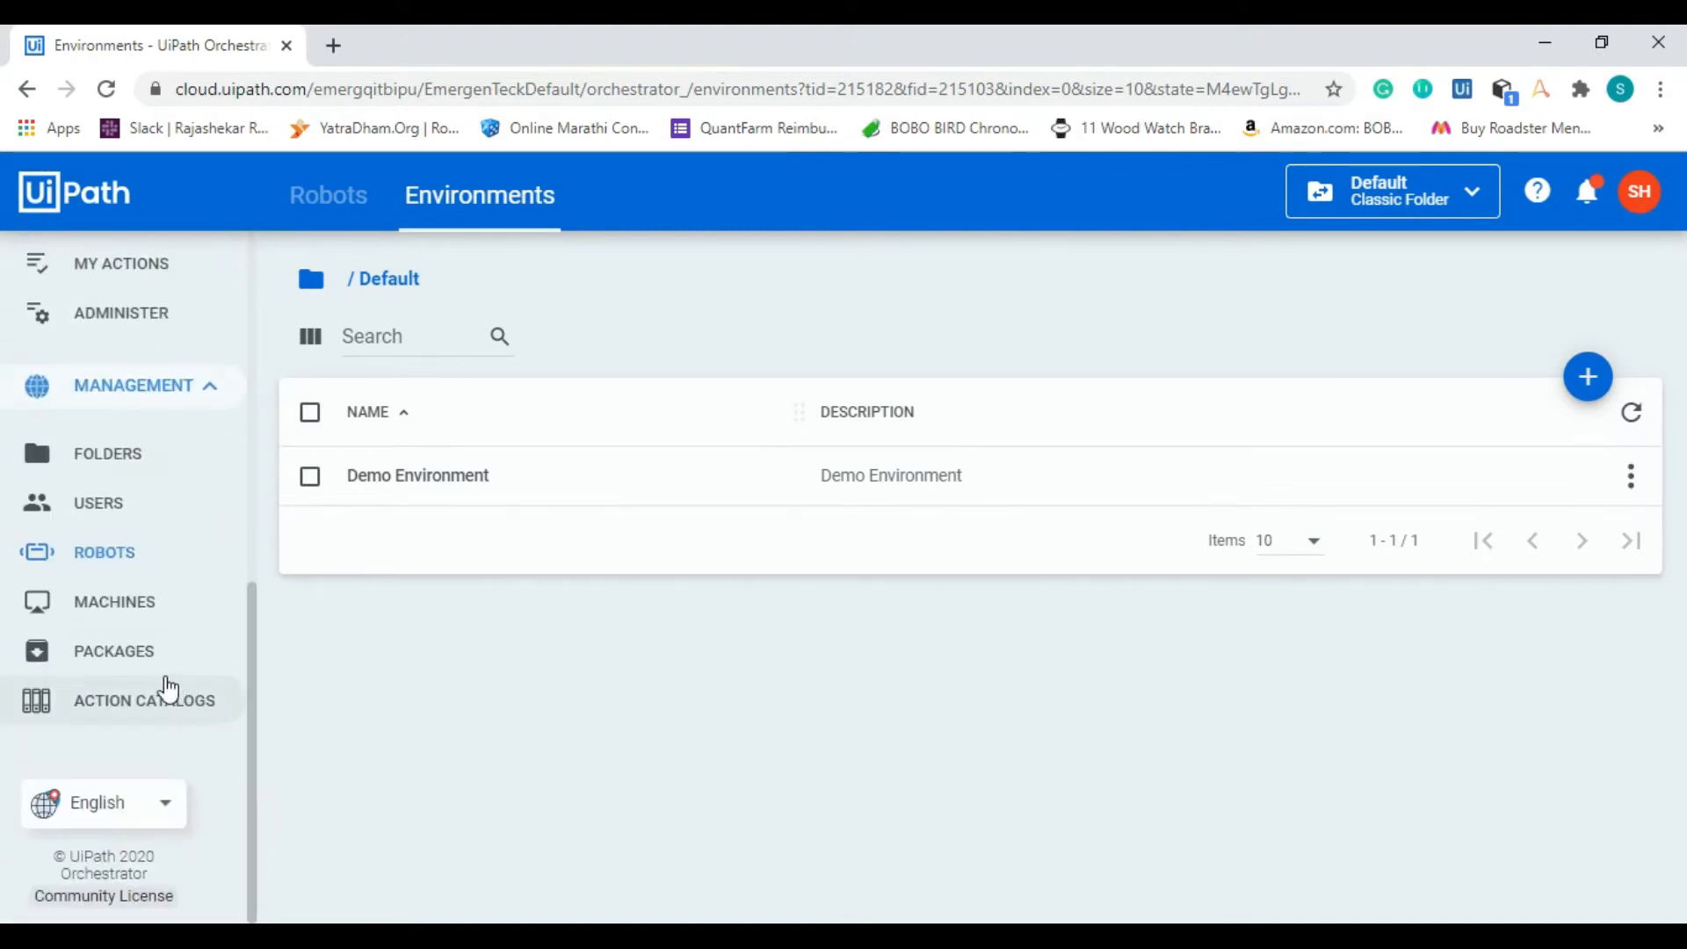
{"action": "left_click", "coordinate": [139, 622]}
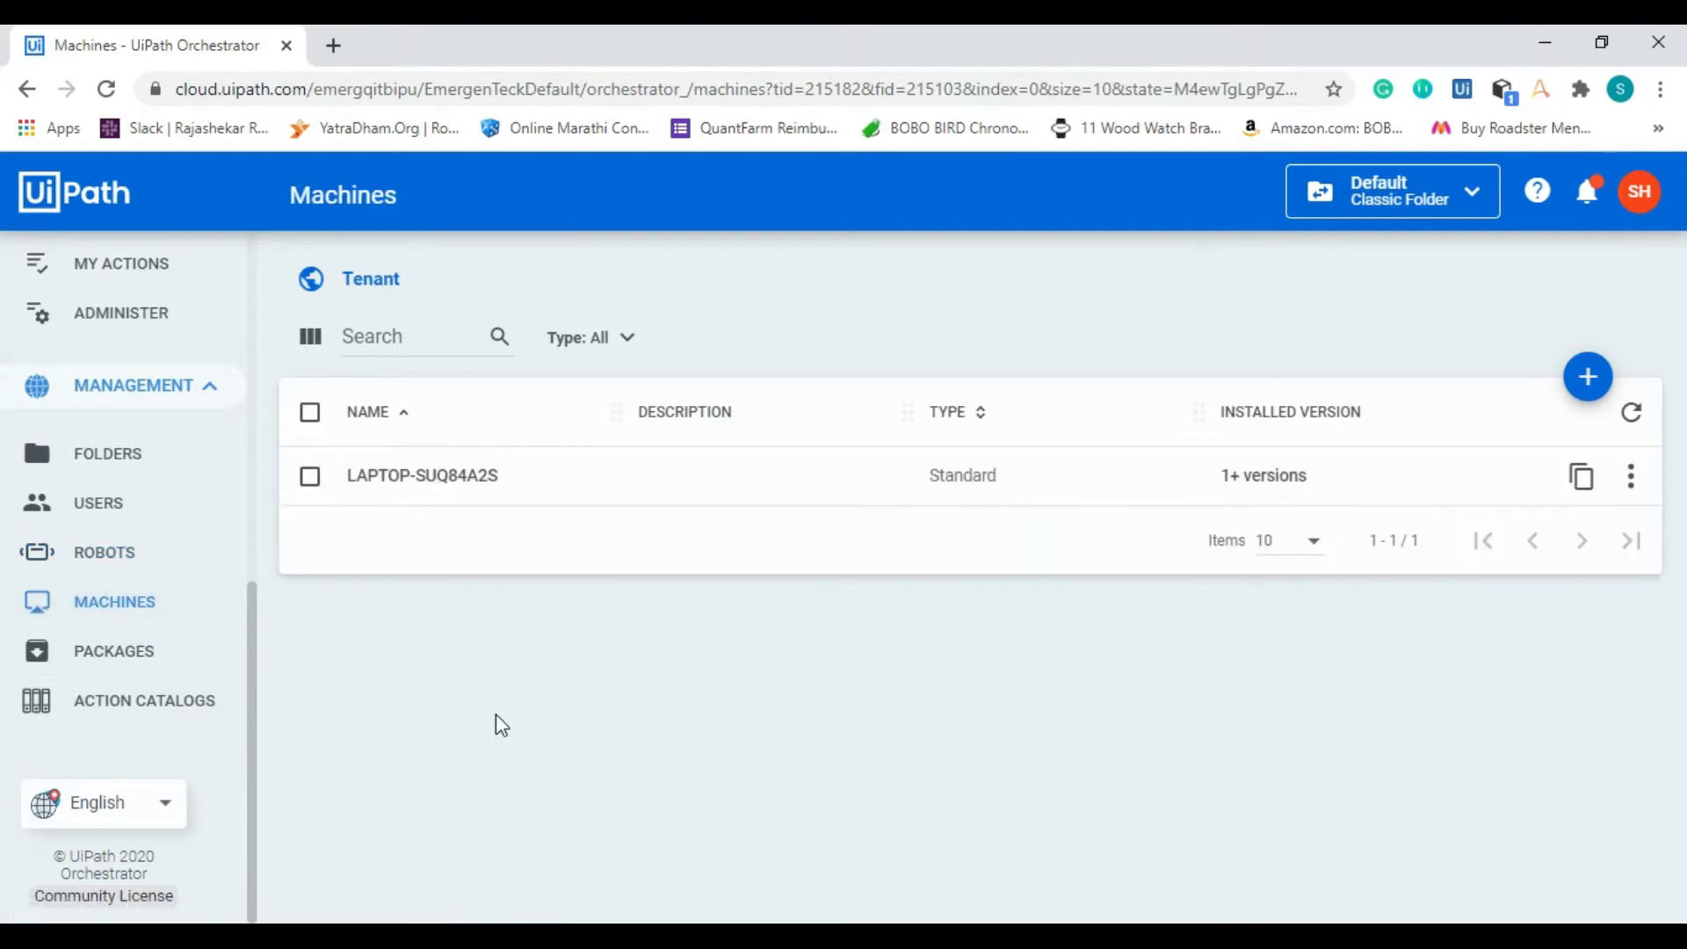
{"action": "key", "text": "super"}
{"action": "type", "text": "ui"}
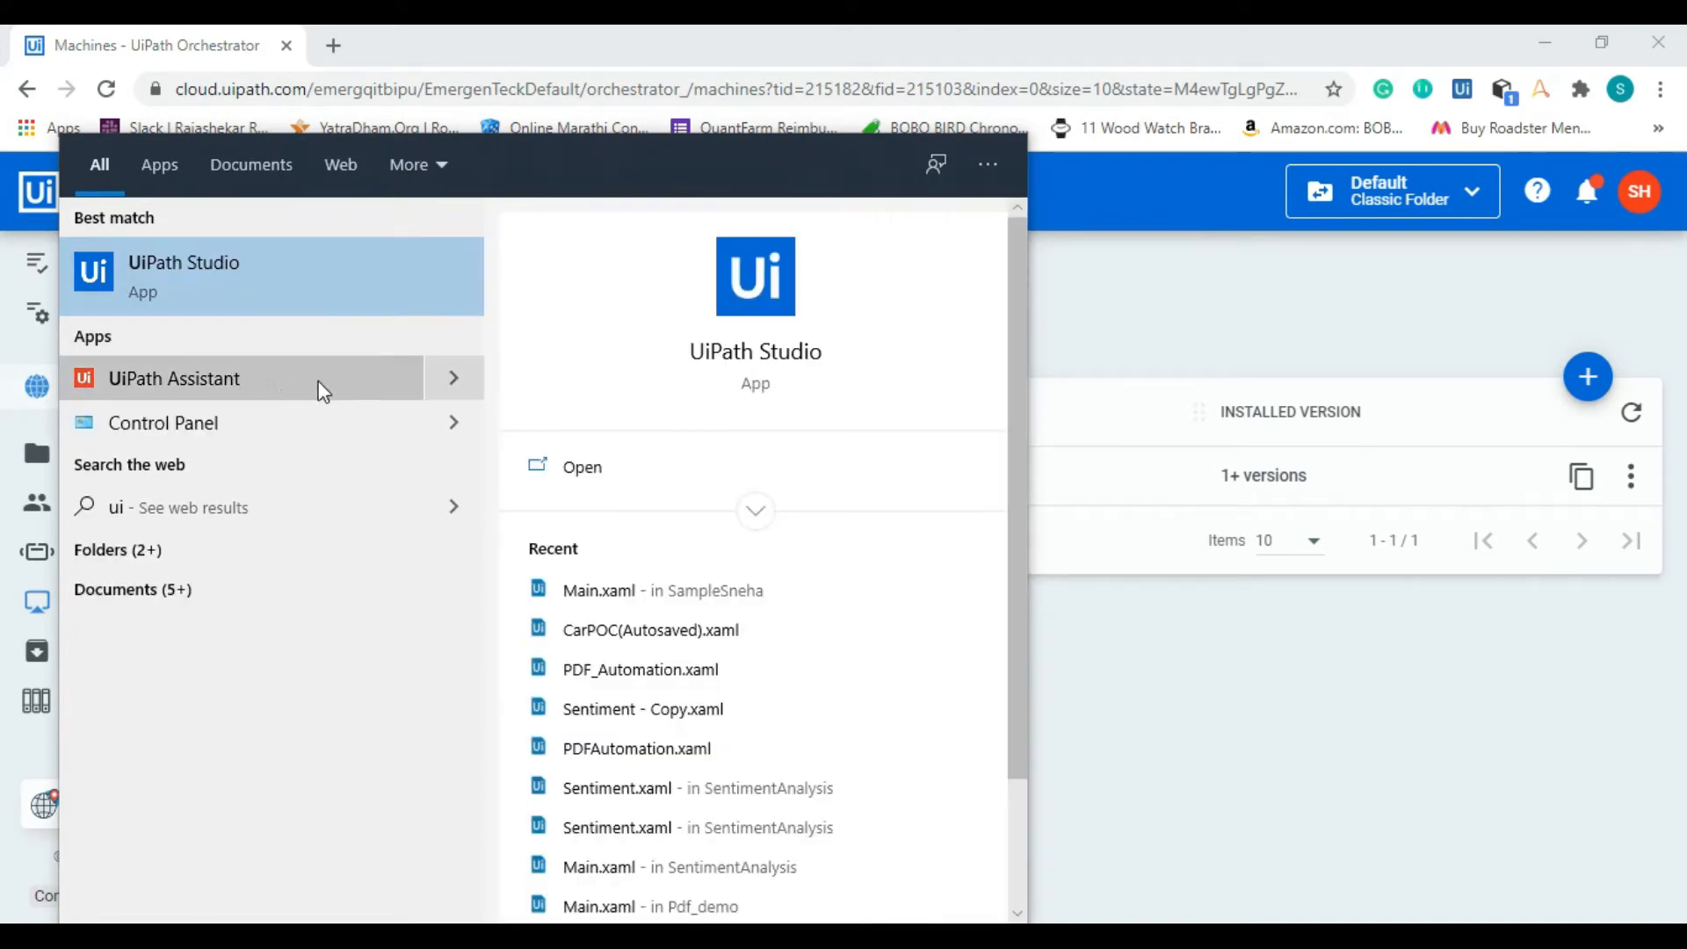
{"action": "left_click", "coordinate": [234, 397]}
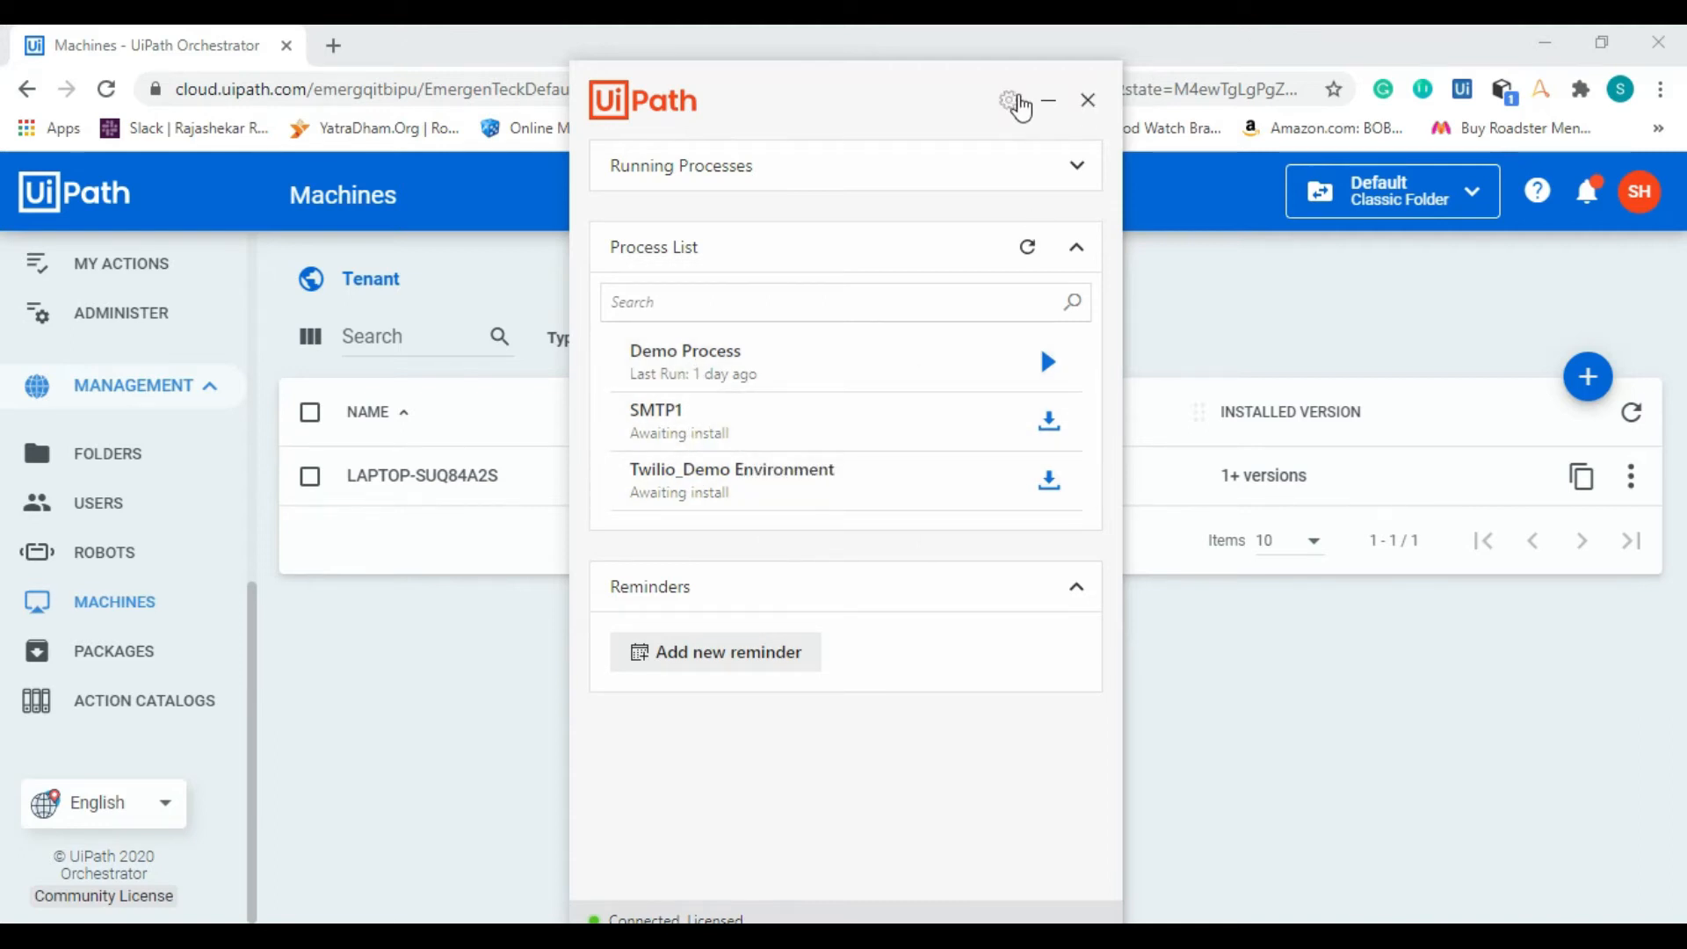
{"action": "left_click", "coordinate": [1011, 101]}
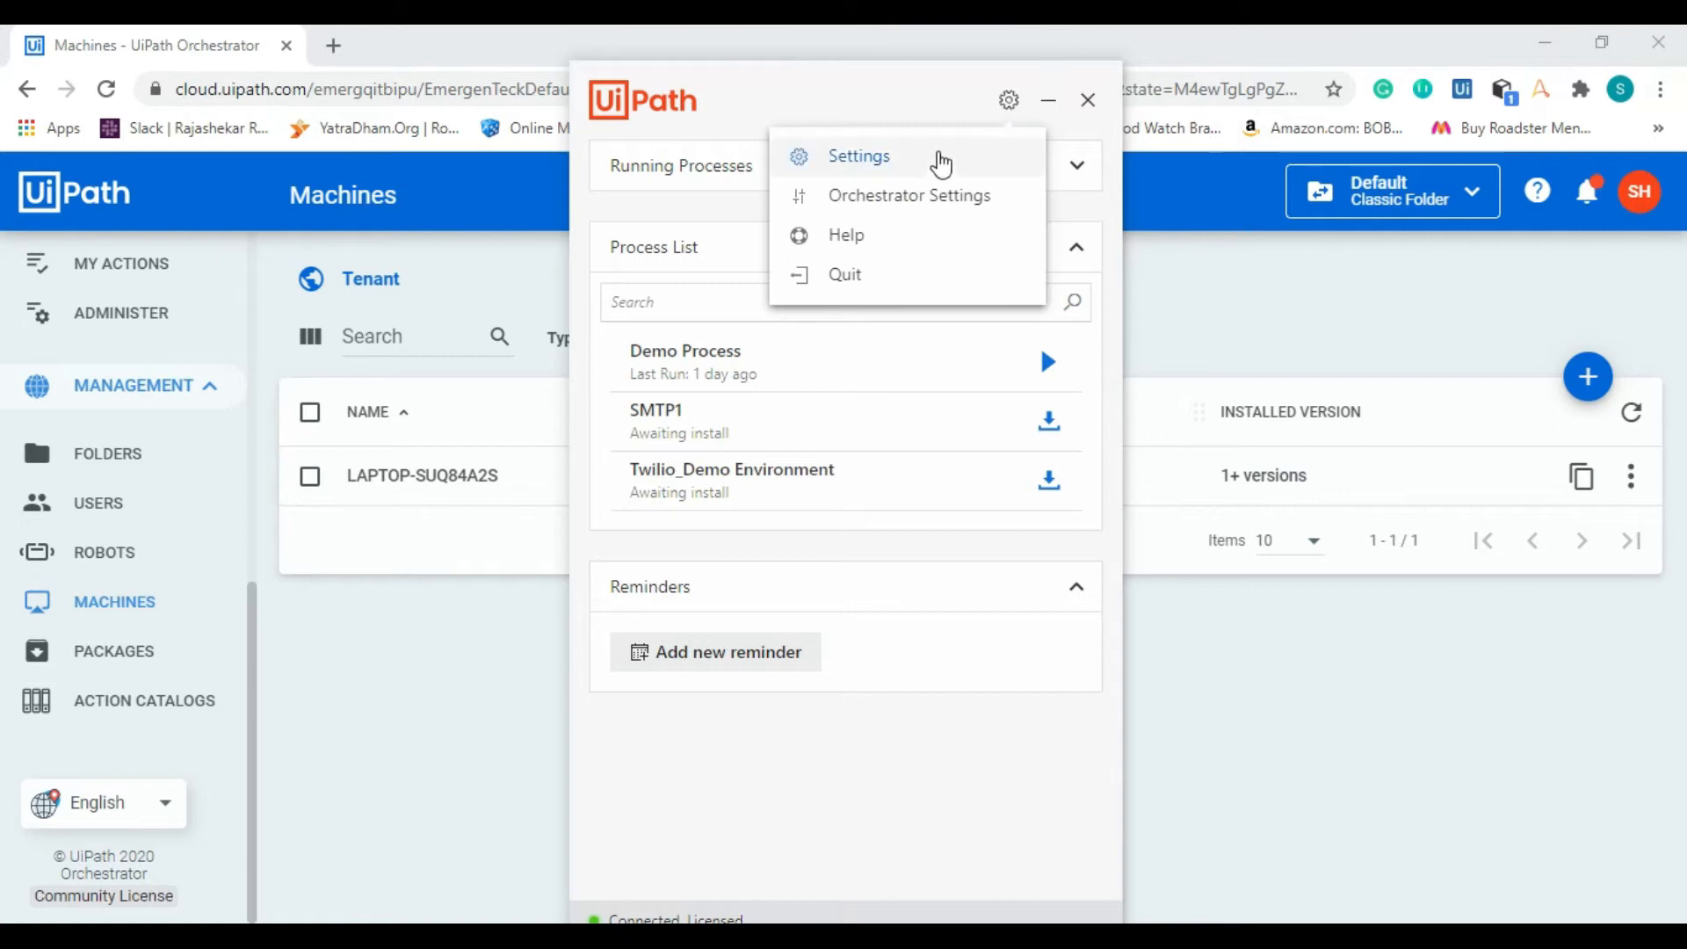
{"action": "left_click", "coordinate": [923, 197]}
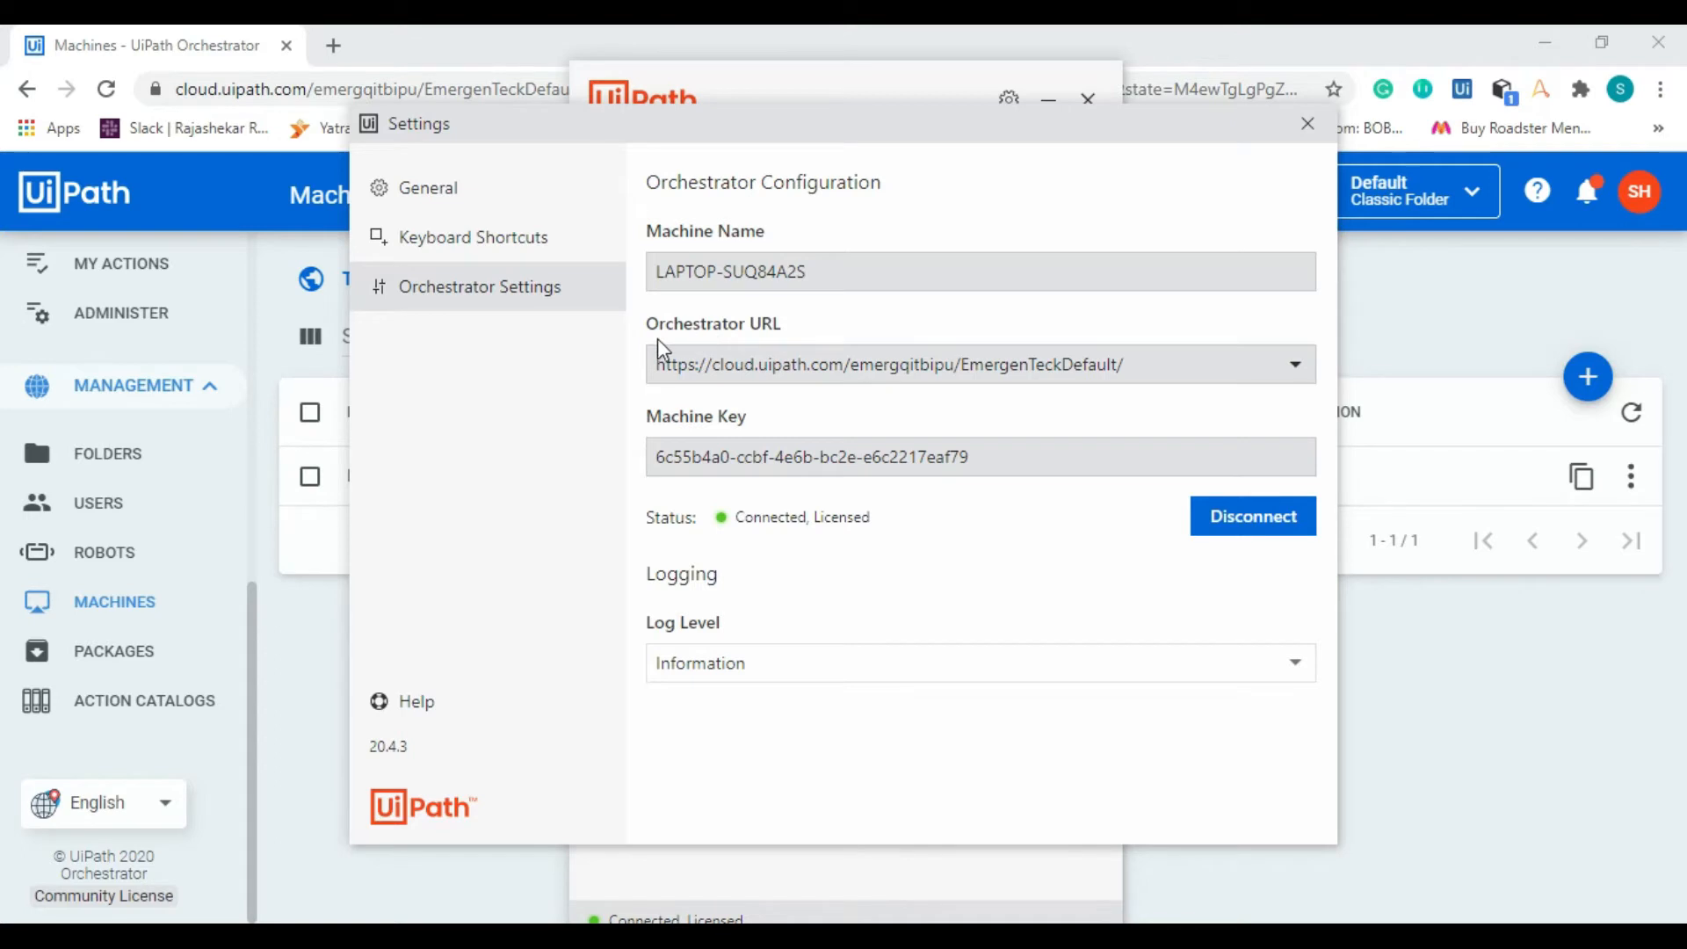
Step: Select the part of the Orchestrator web address up to EmergenTeckDefault/ in the browser, and return to the UiPath Assistant settings
{"action": "key", "text": "alt+Tab"}
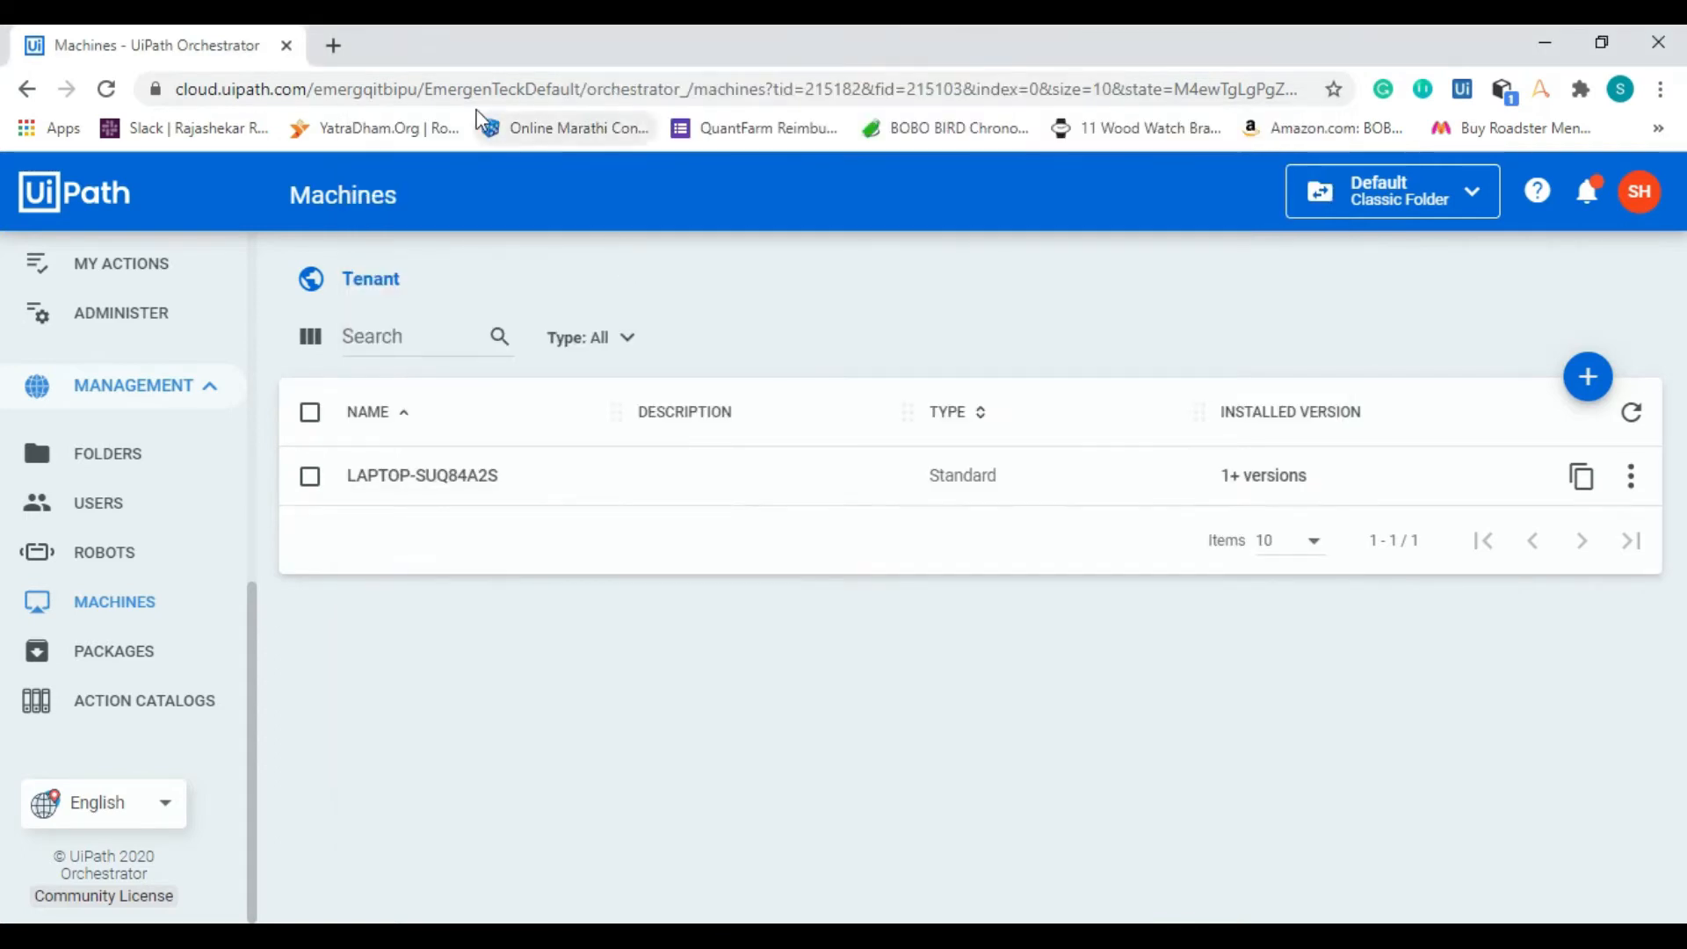
{"action": "left_click", "coordinate": [640, 90]}
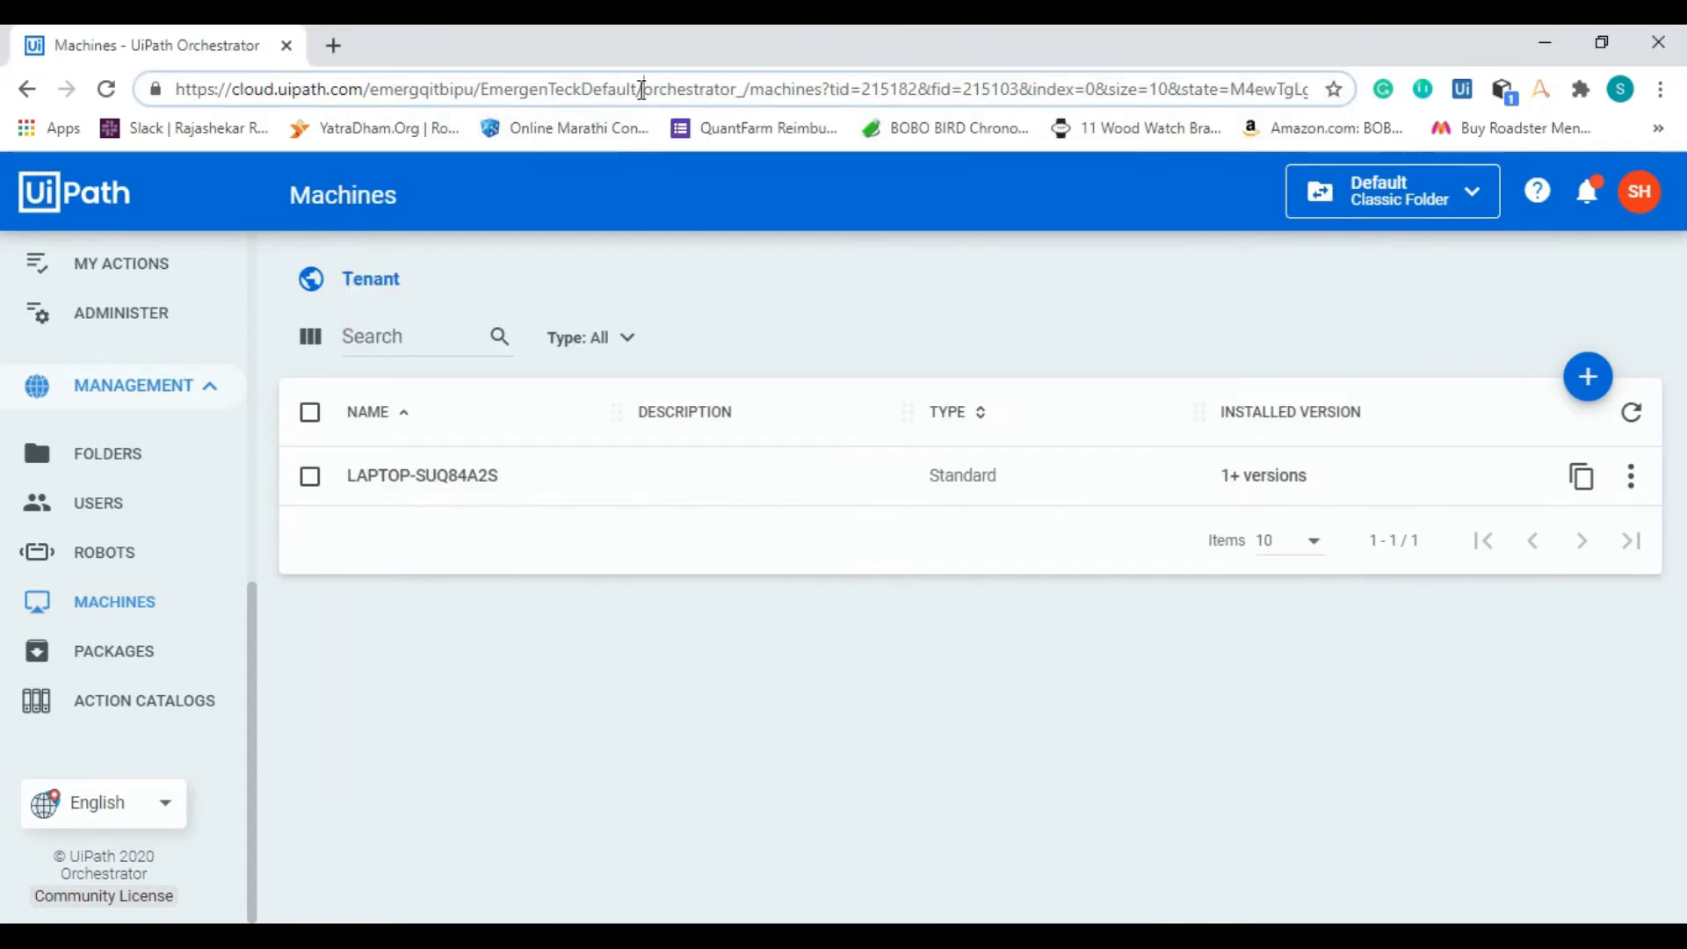
{"action": "left_click_drag", "start_coordinate": [640, 90], "coordinate": [125, 90]}
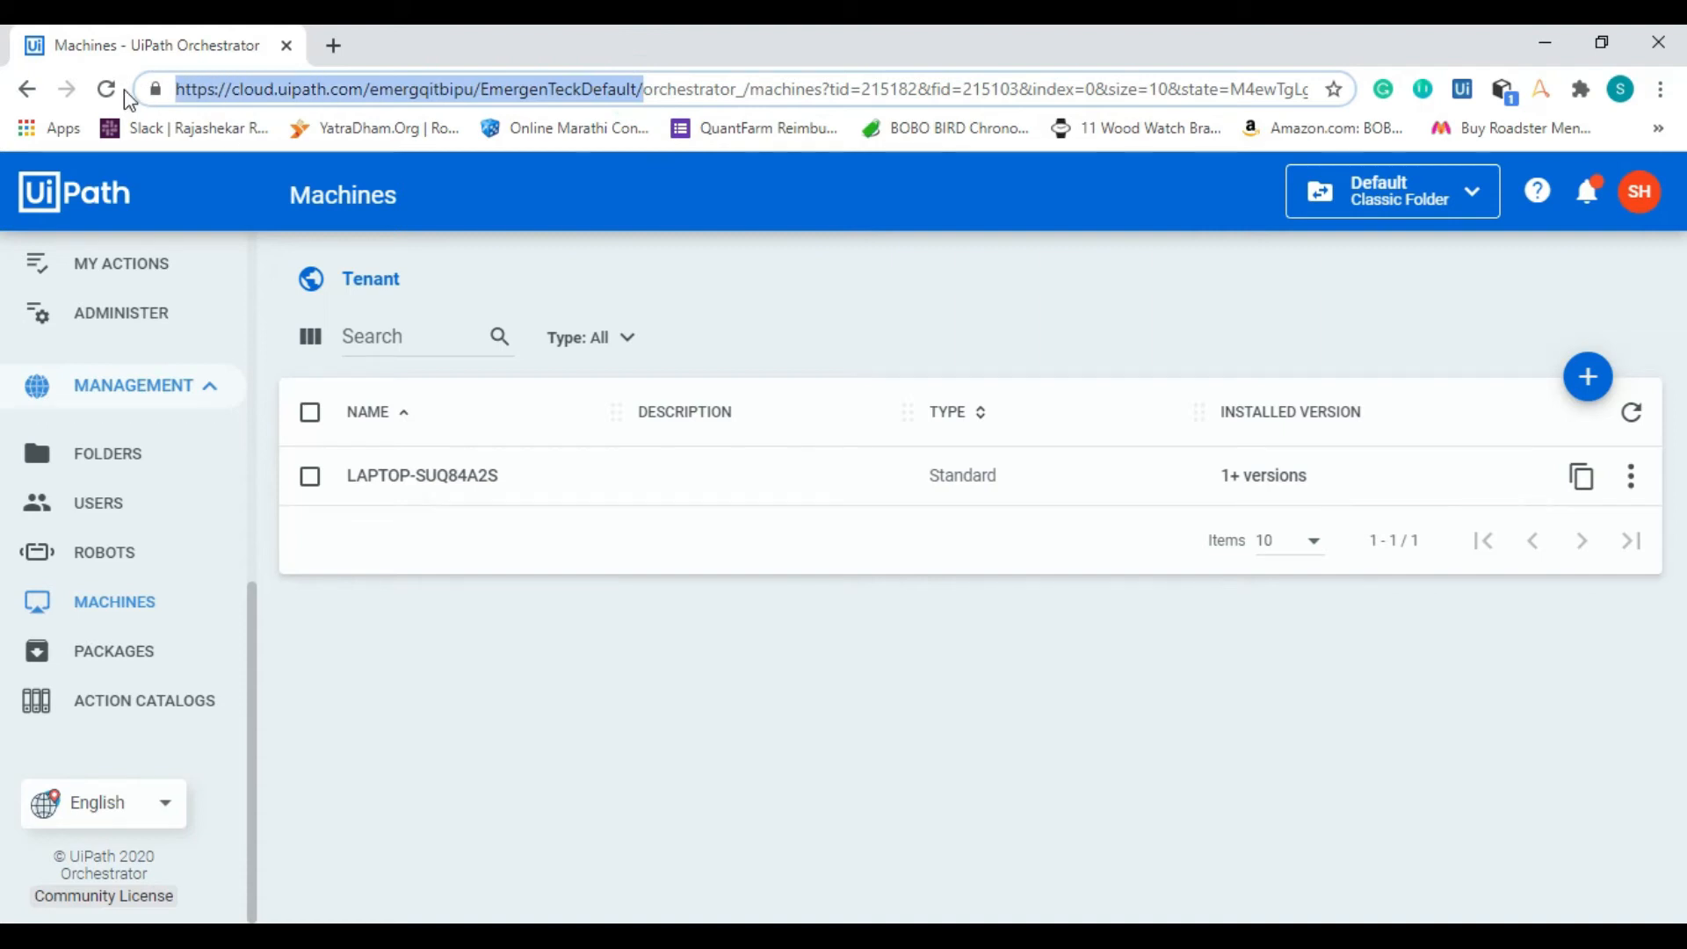
{"action": "key", "text": "alt+Tab"}
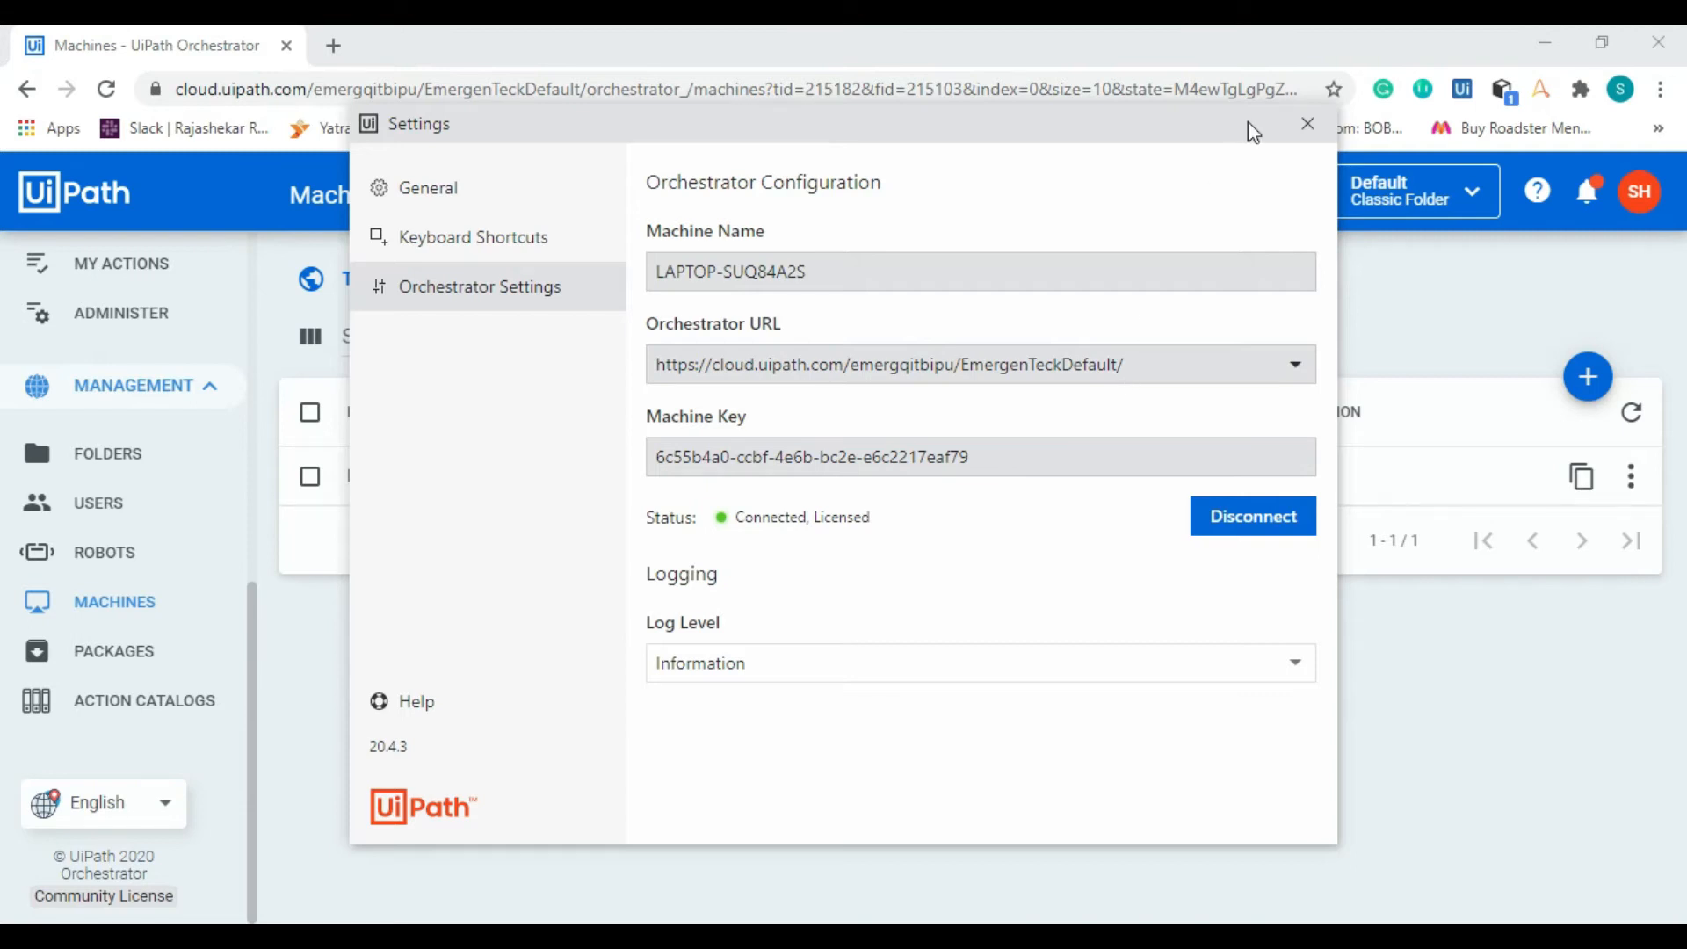
Step: Copy the machine key from LAPTOP-SUQ84A2S's edit form, compare it with the Assistant's Machine Key and Status fields, and cancel the form
{"action": "key", "text": "alt+Tab"}
{"action": "left_click", "coordinate": [158, 597]}
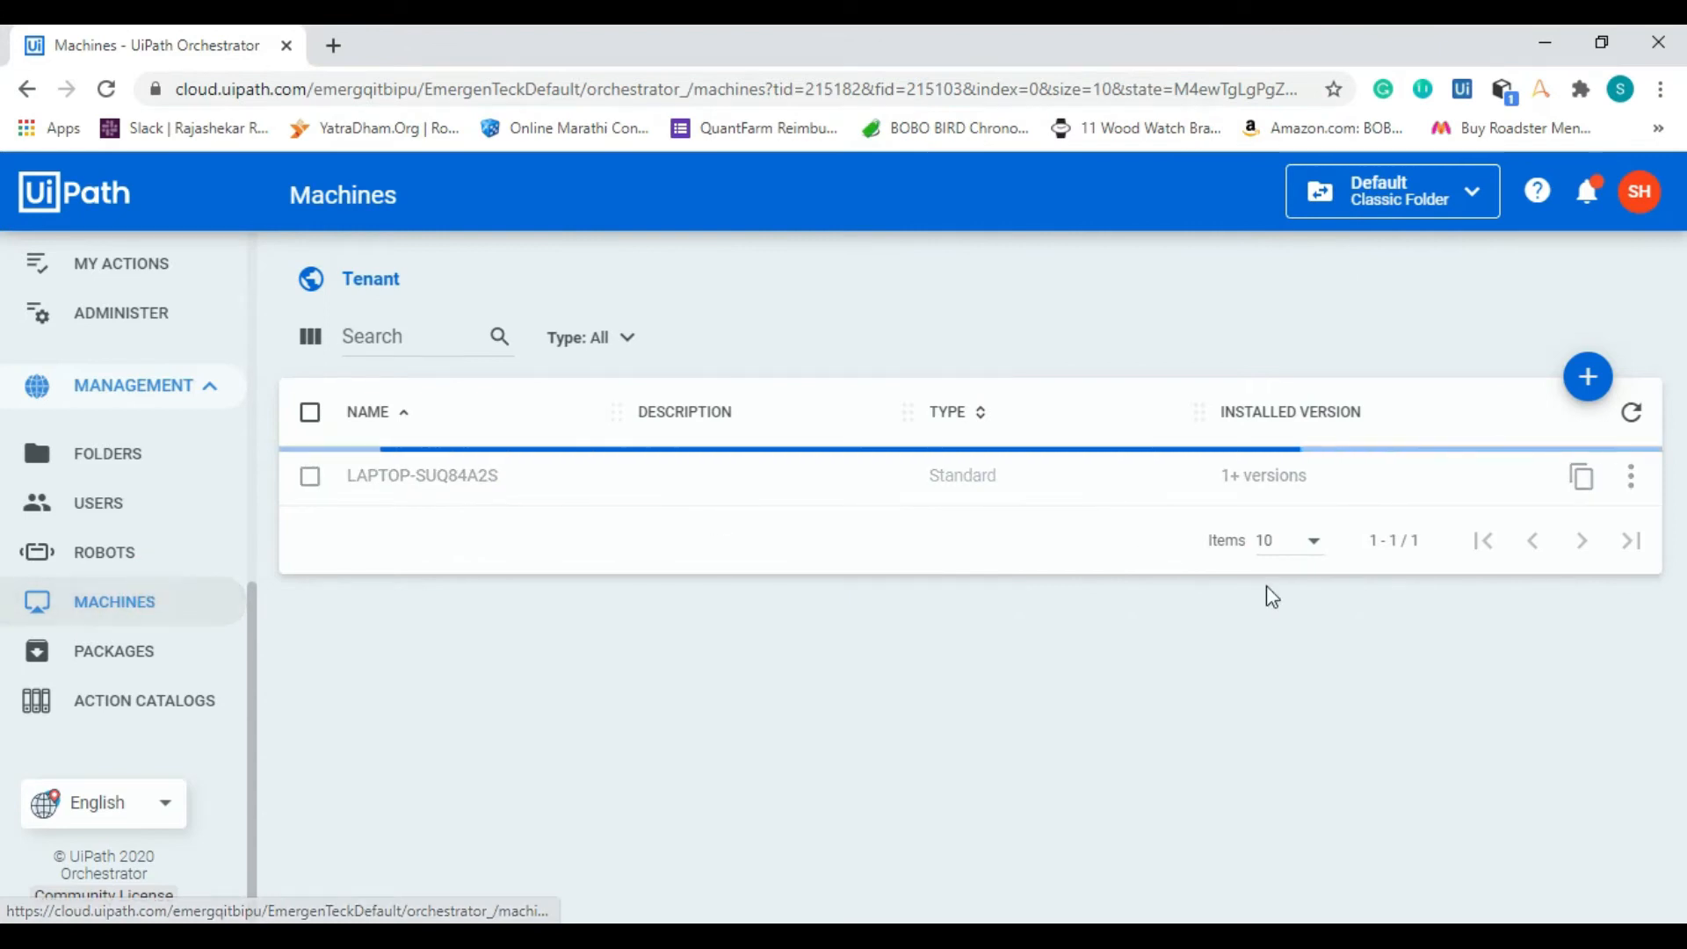
{"action": "left_click", "coordinate": [1630, 477]}
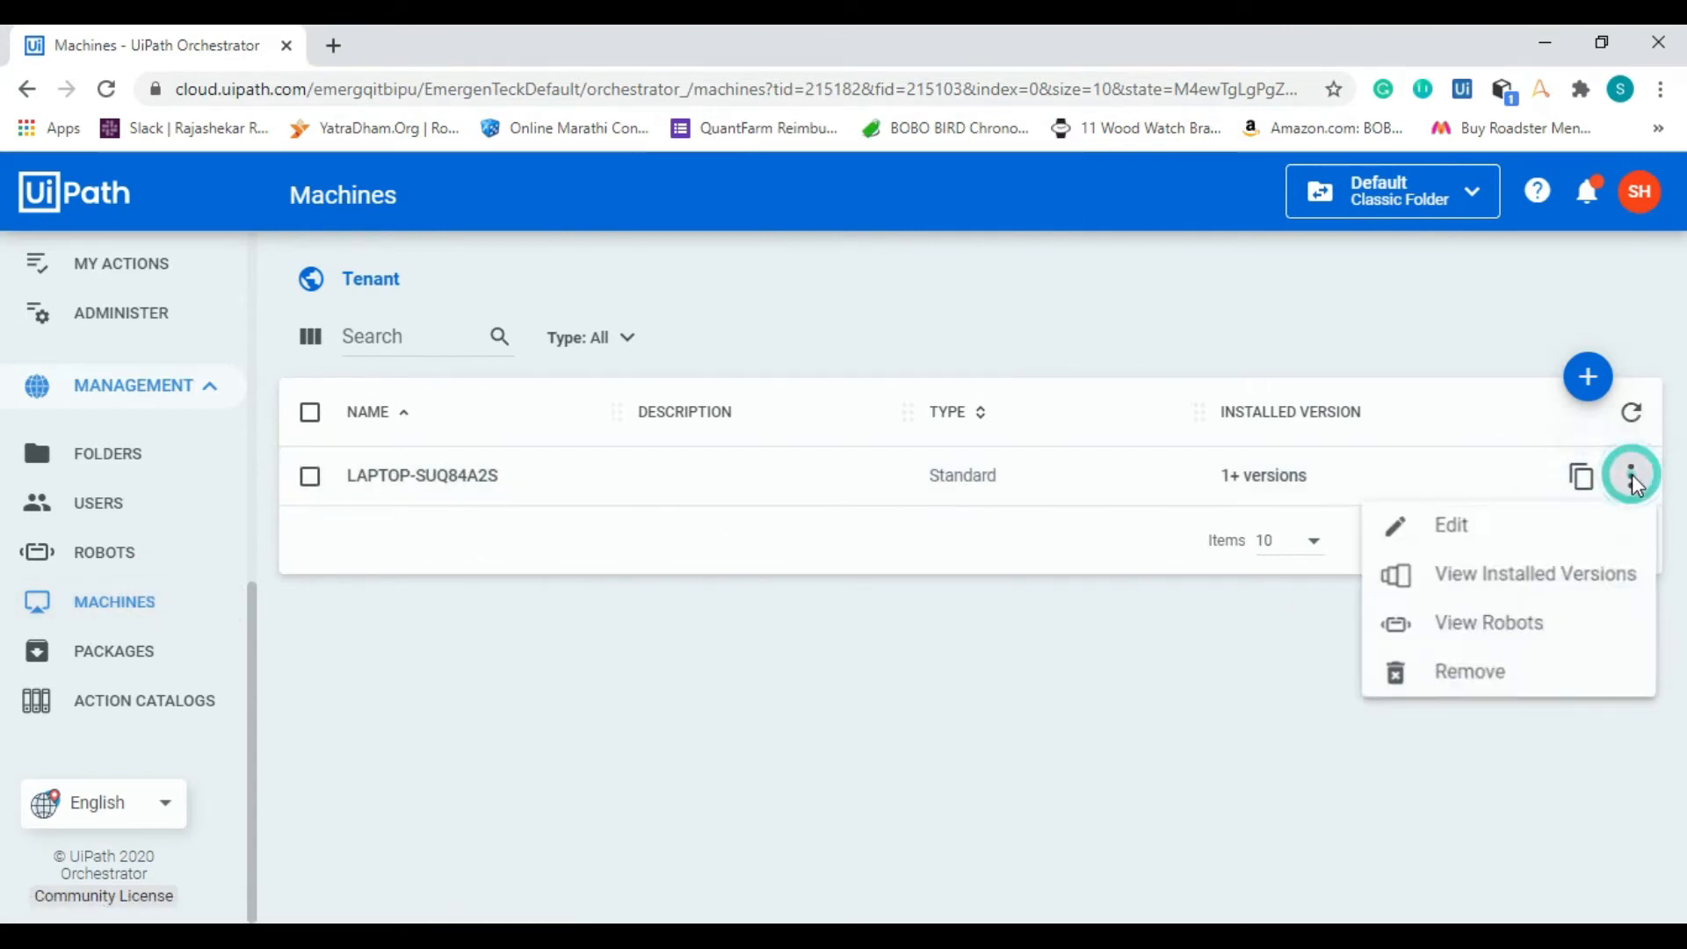
{"action": "left_click", "coordinate": [1535, 527]}
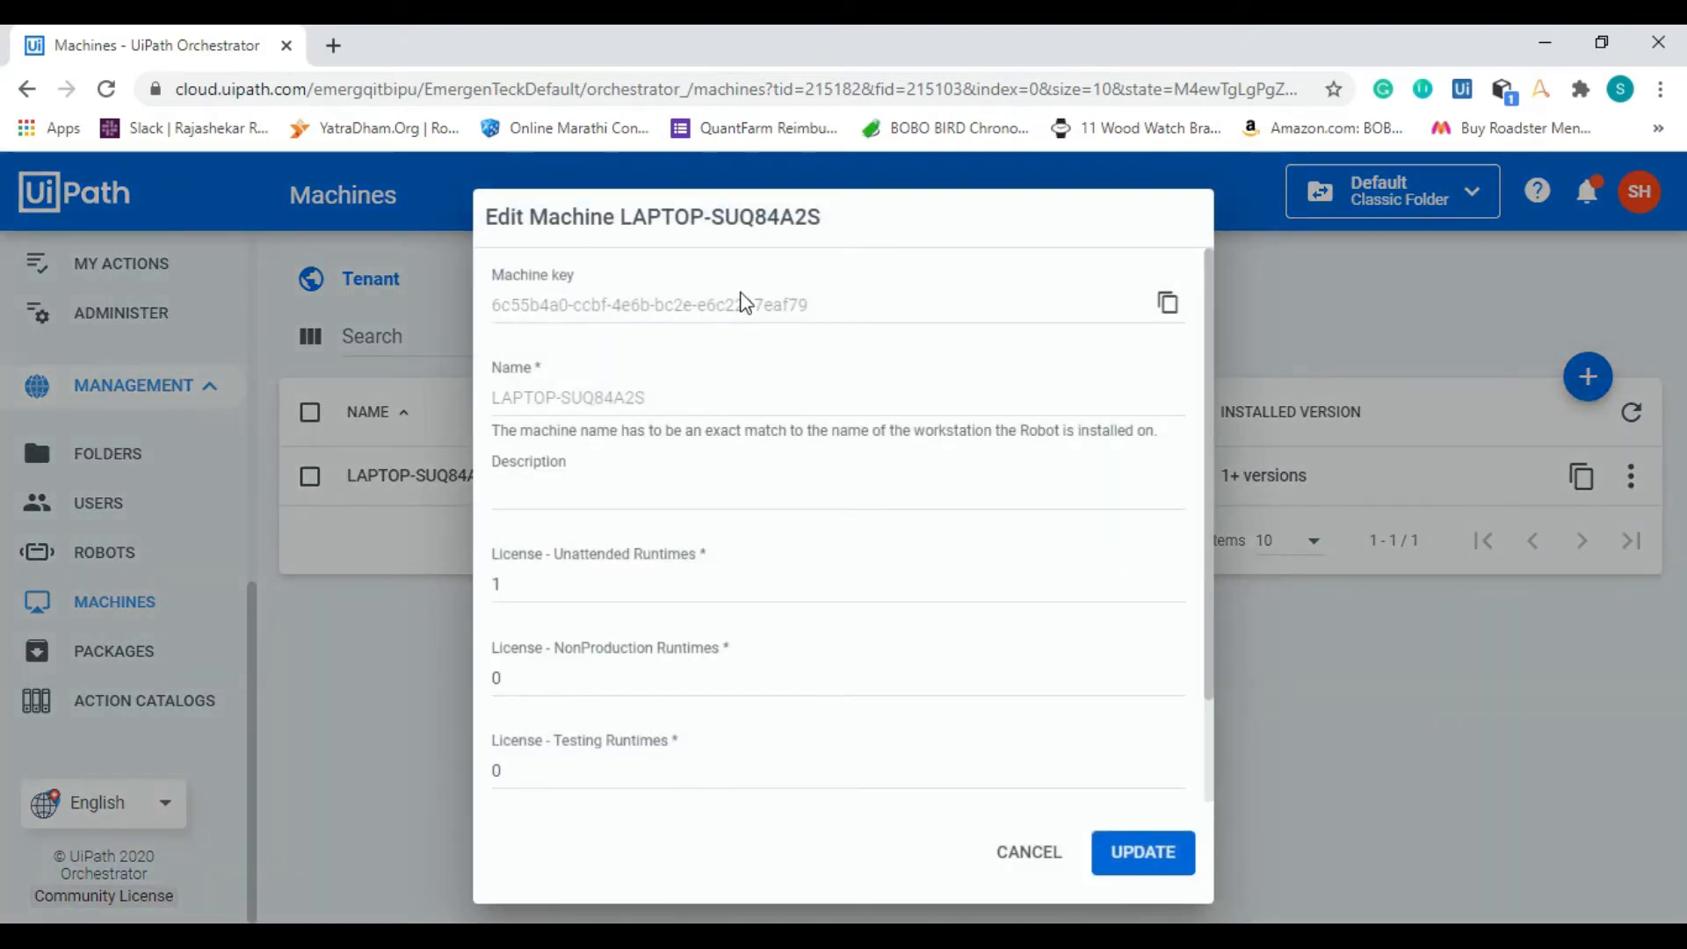
{"action": "left_click", "coordinate": [1169, 305]}
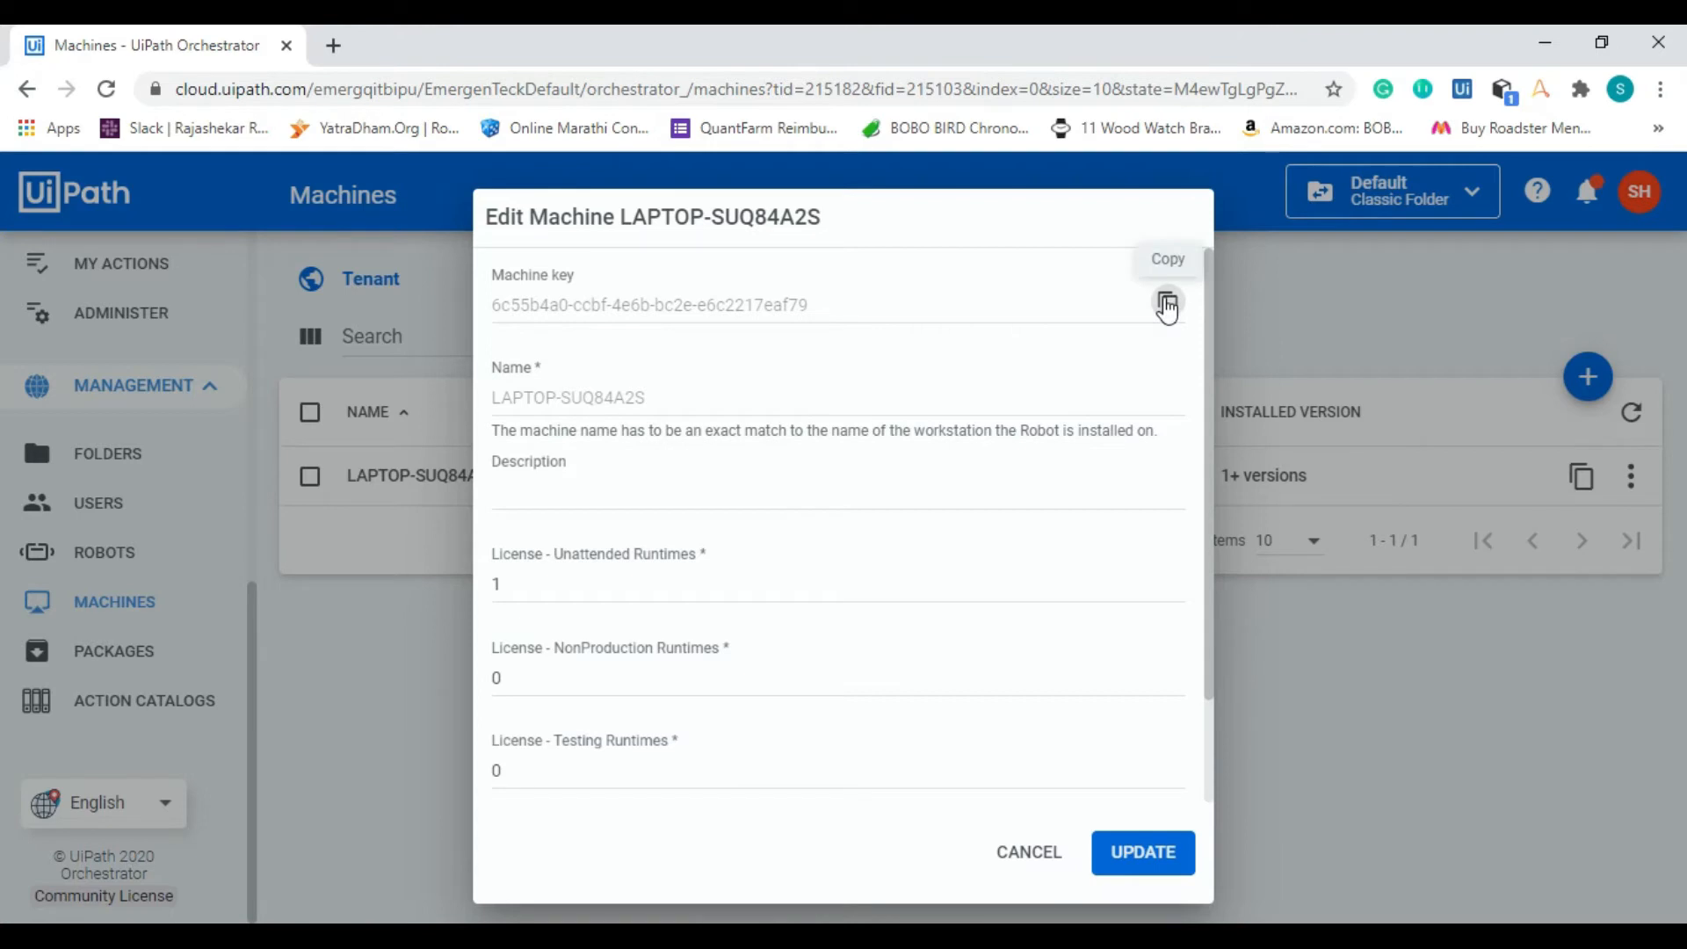
{"action": "key", "text": "alt+Tab"}
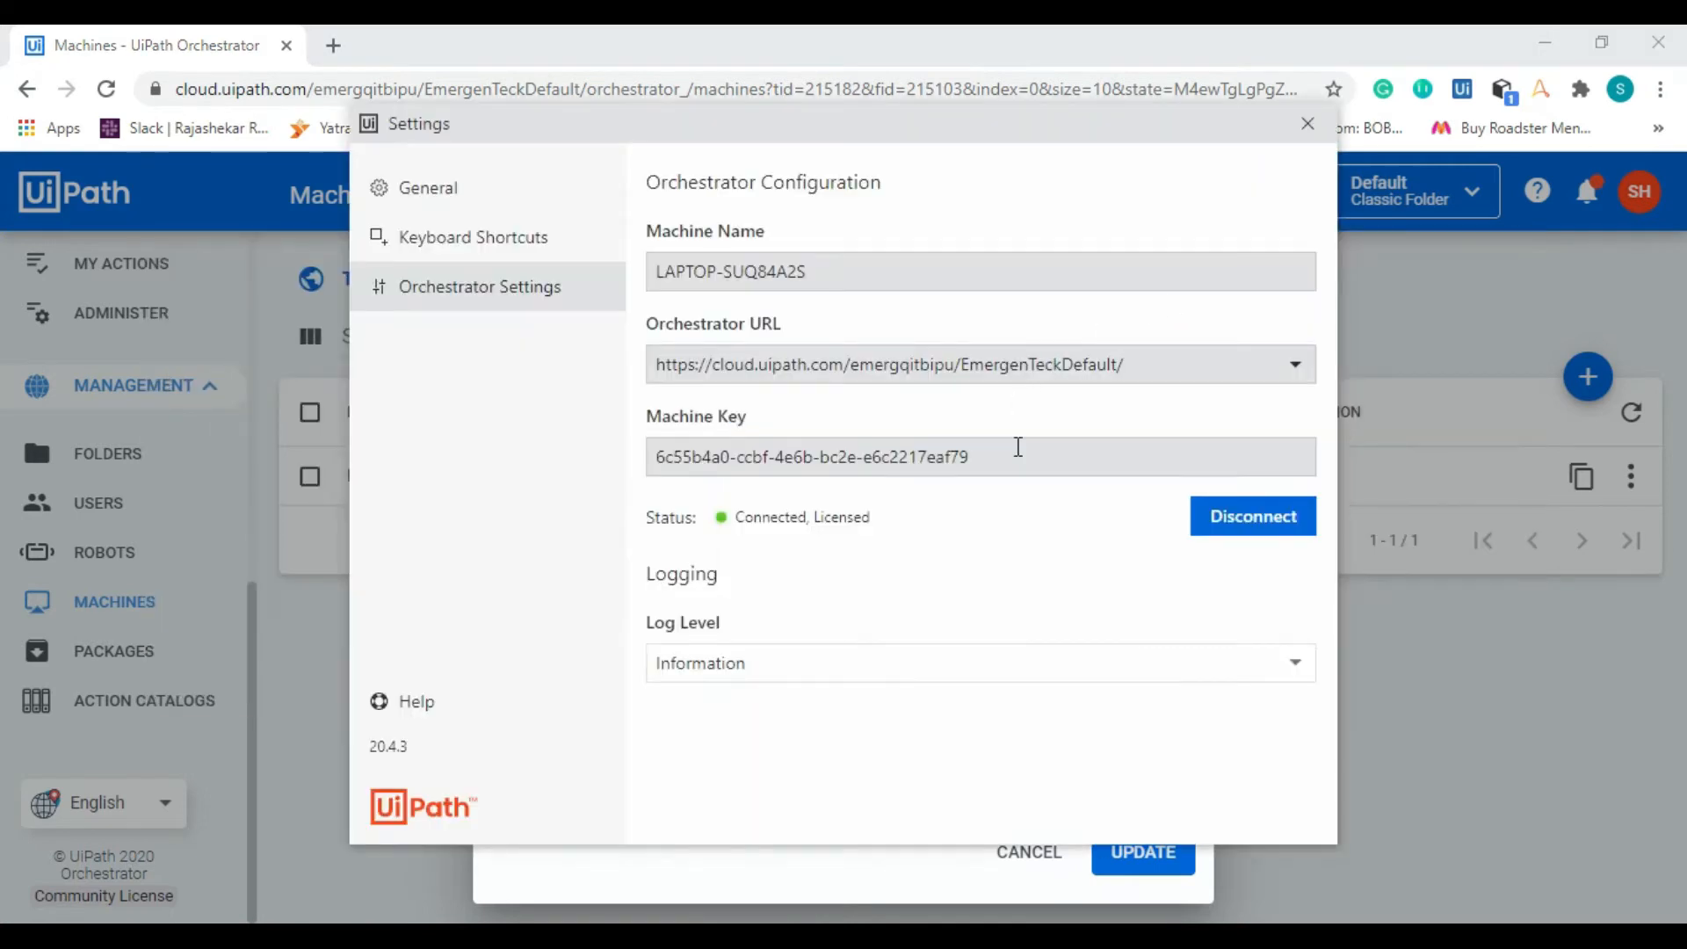
{"action": "left_click", "coordinate": [1017, 447]}
{"action": "mouse_move", "coordinate": [718, 521]}
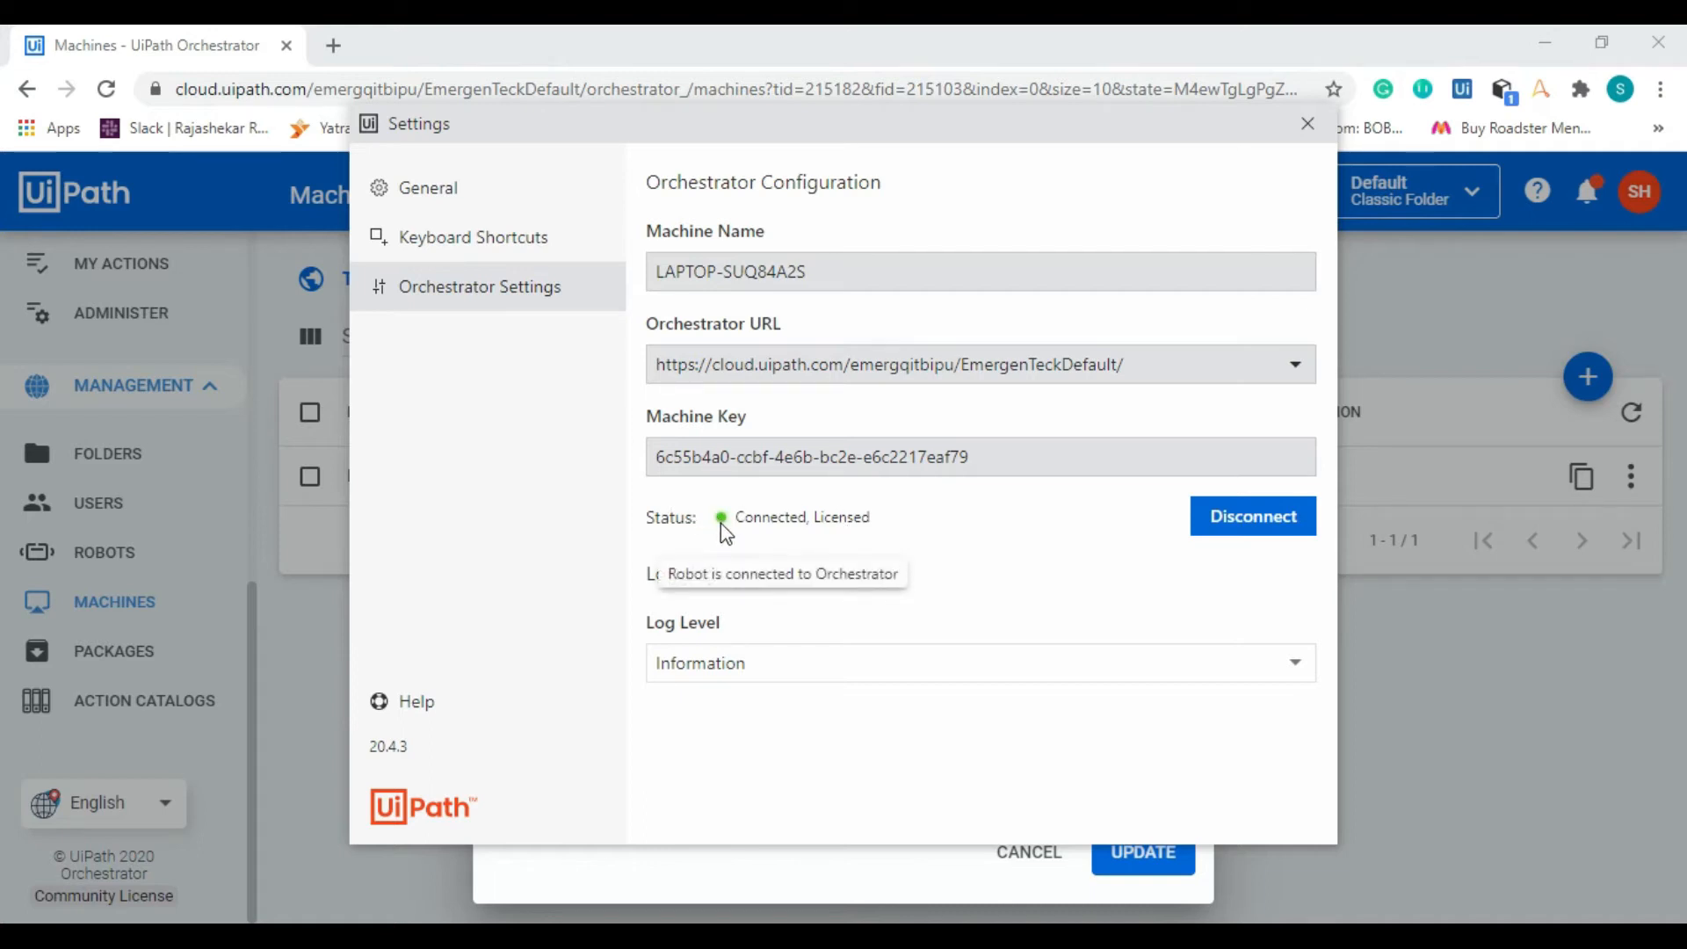
{"action": "left_click", "coordinate": [1028, 850]}
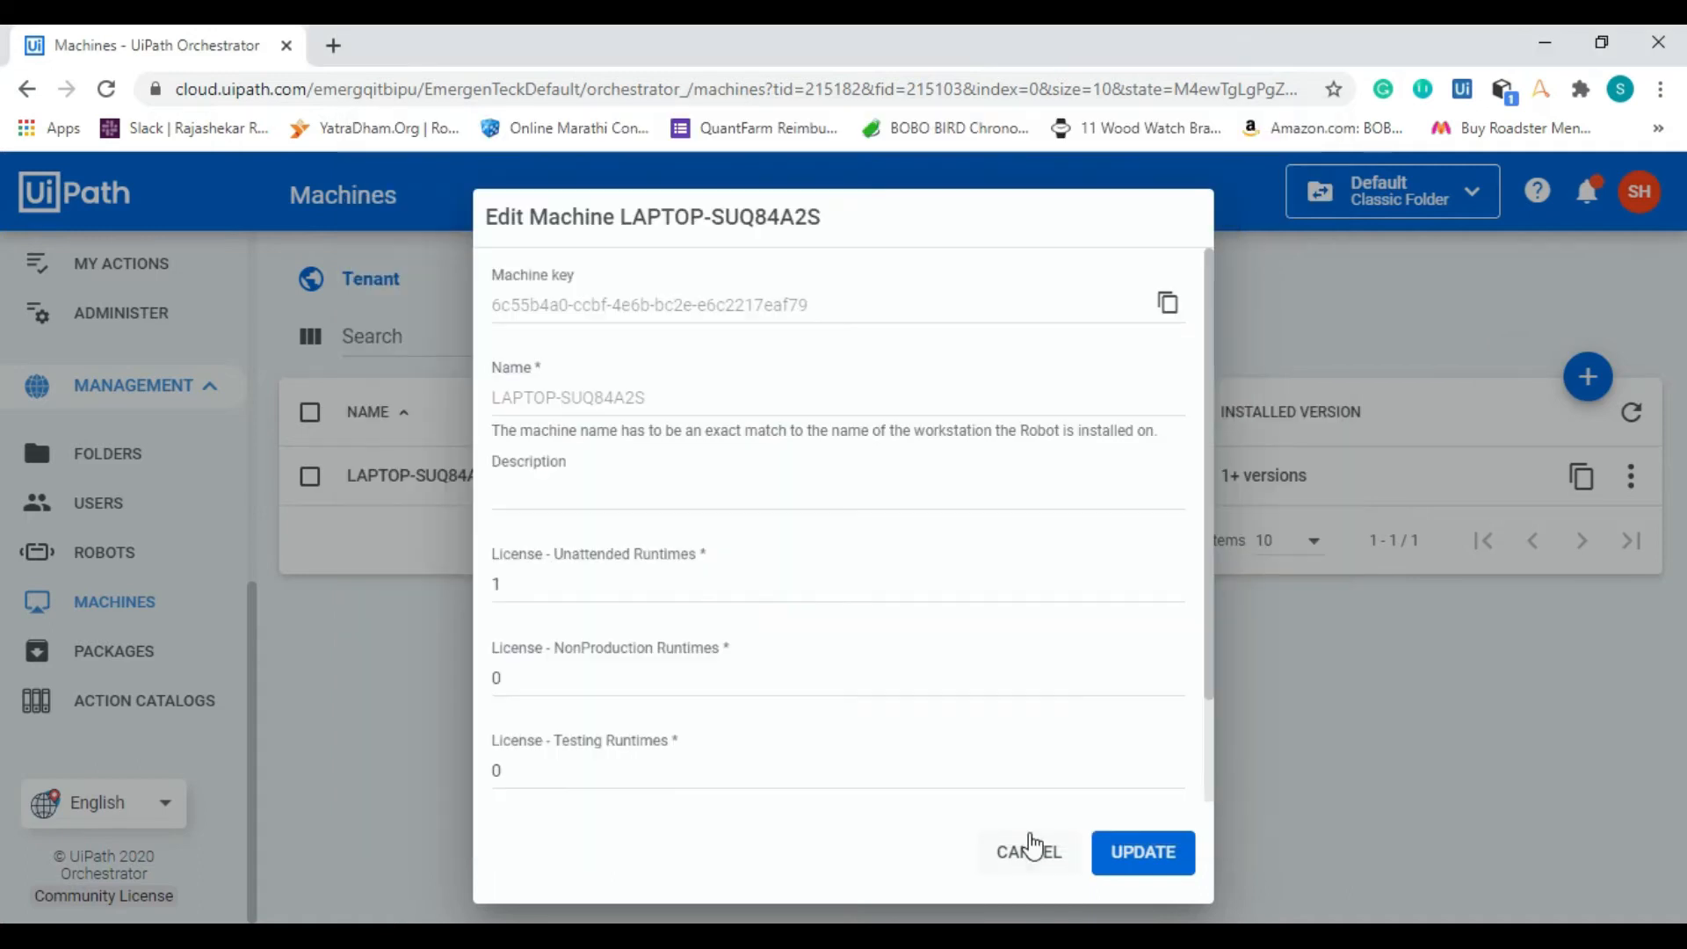
{"action": "left_click", "coordinate": [1029, 839]}
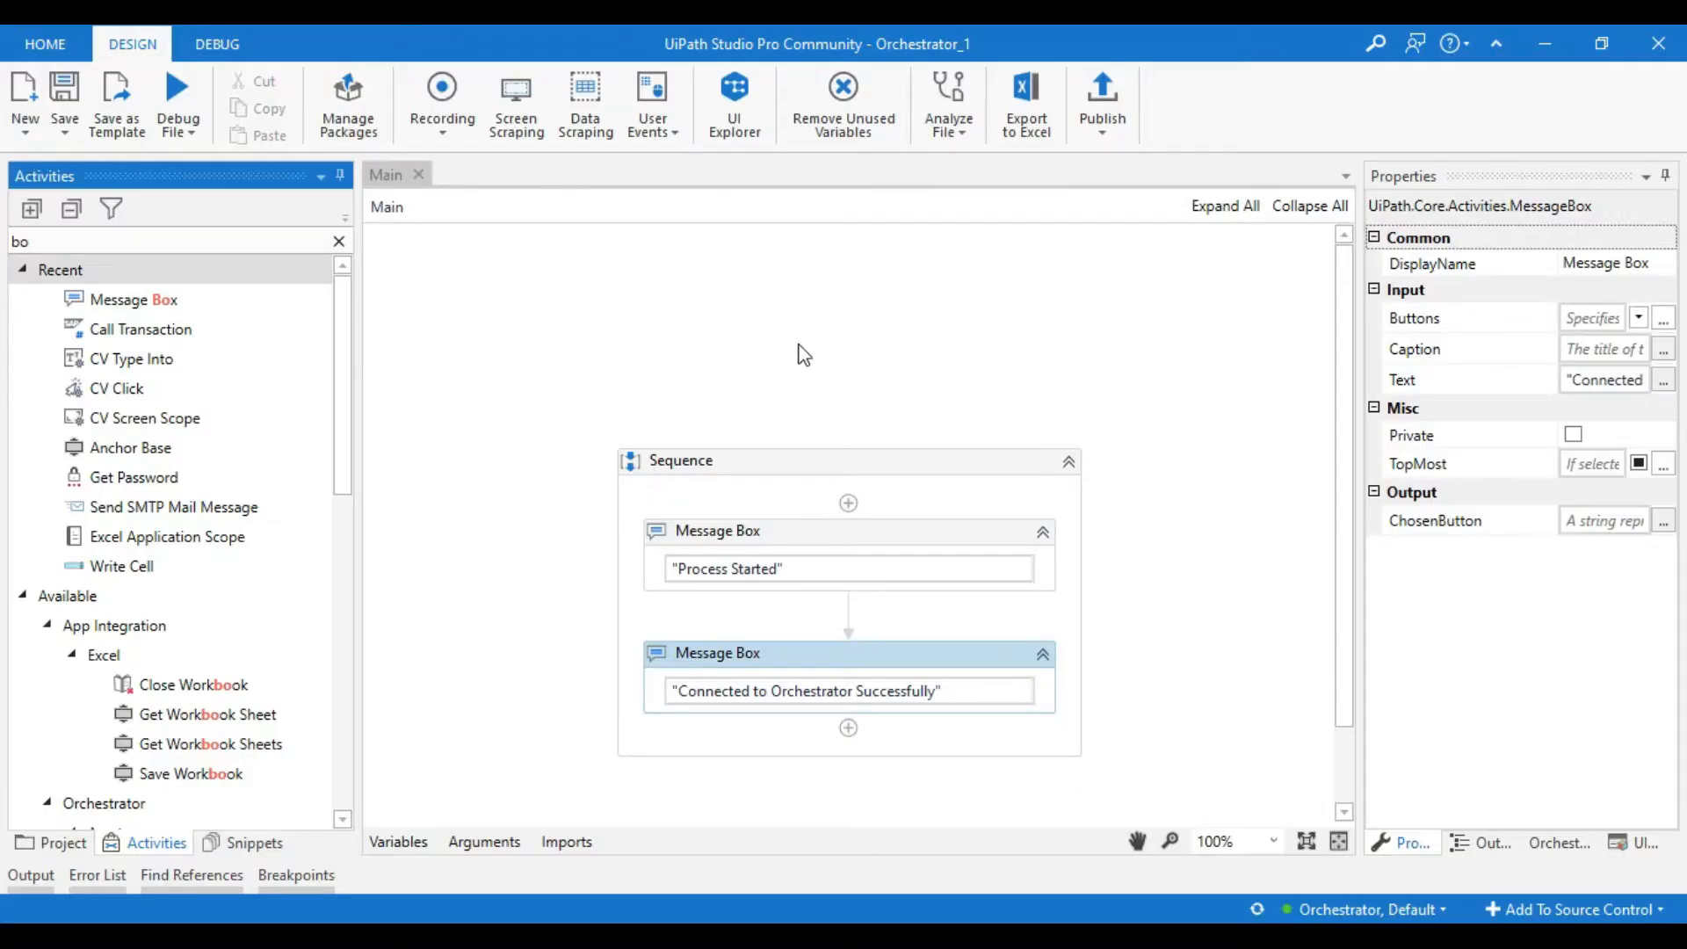
Step: Switch to UiPath Studio and publish the project as package Orchestrator_1, version 1.0.1, to Orchestrator - Tenant
{"action": "mouse_move", "coordinate": [1332, 916]}
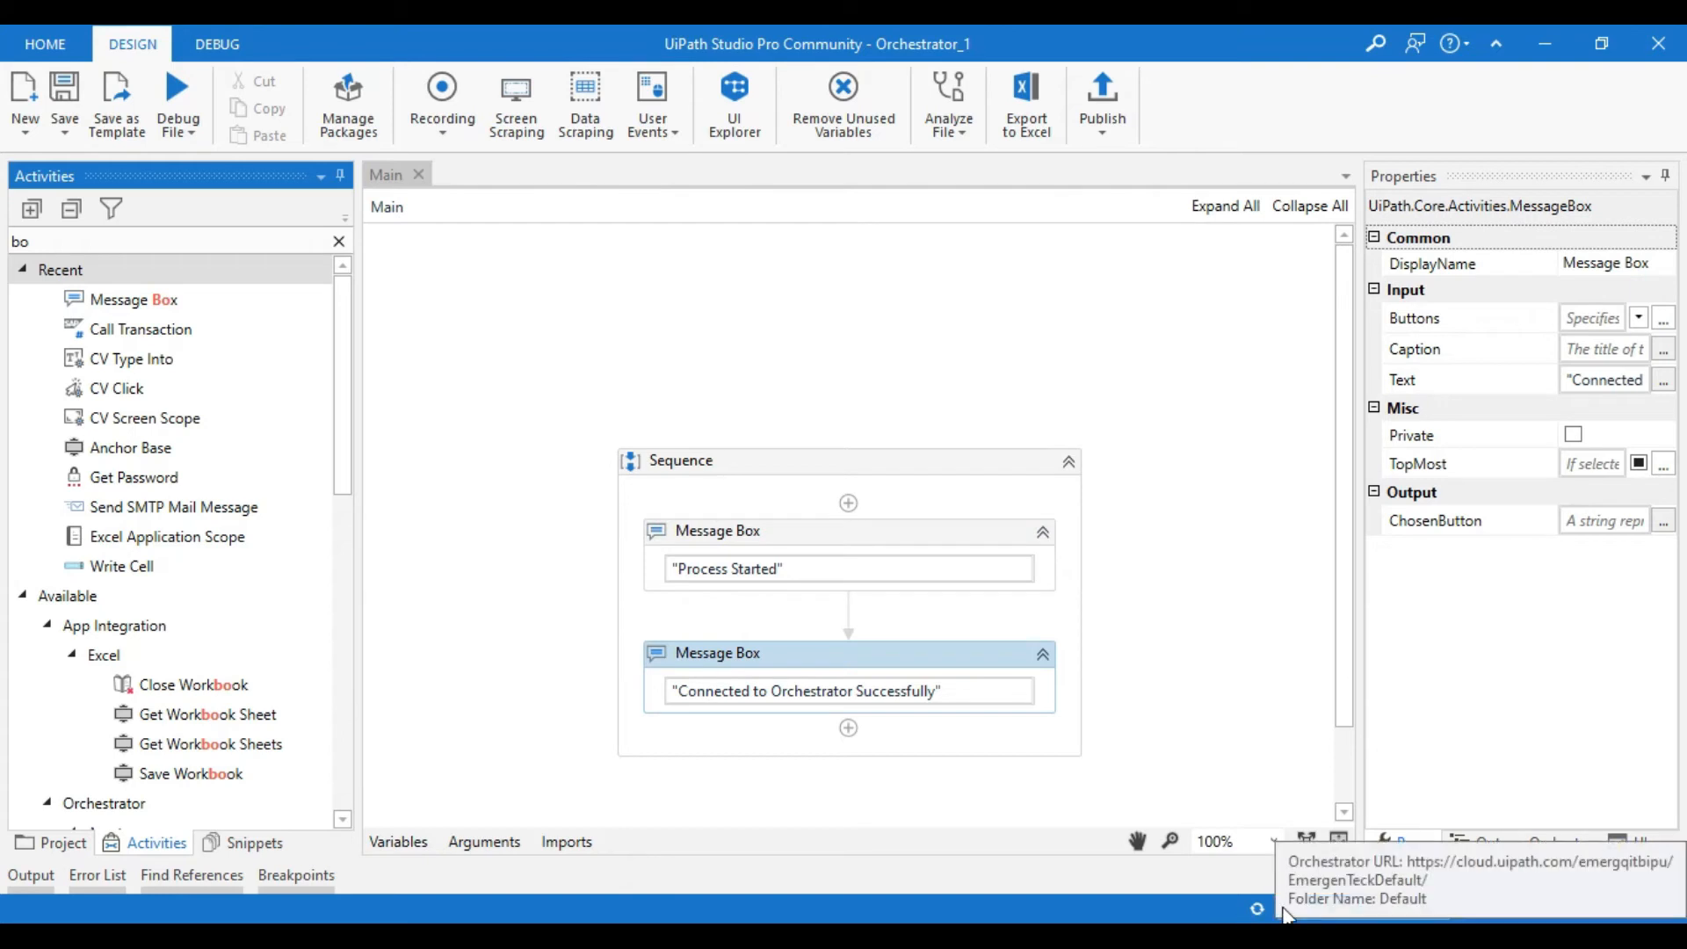
{"action": "left_click", "coordinate": [970, 417]}
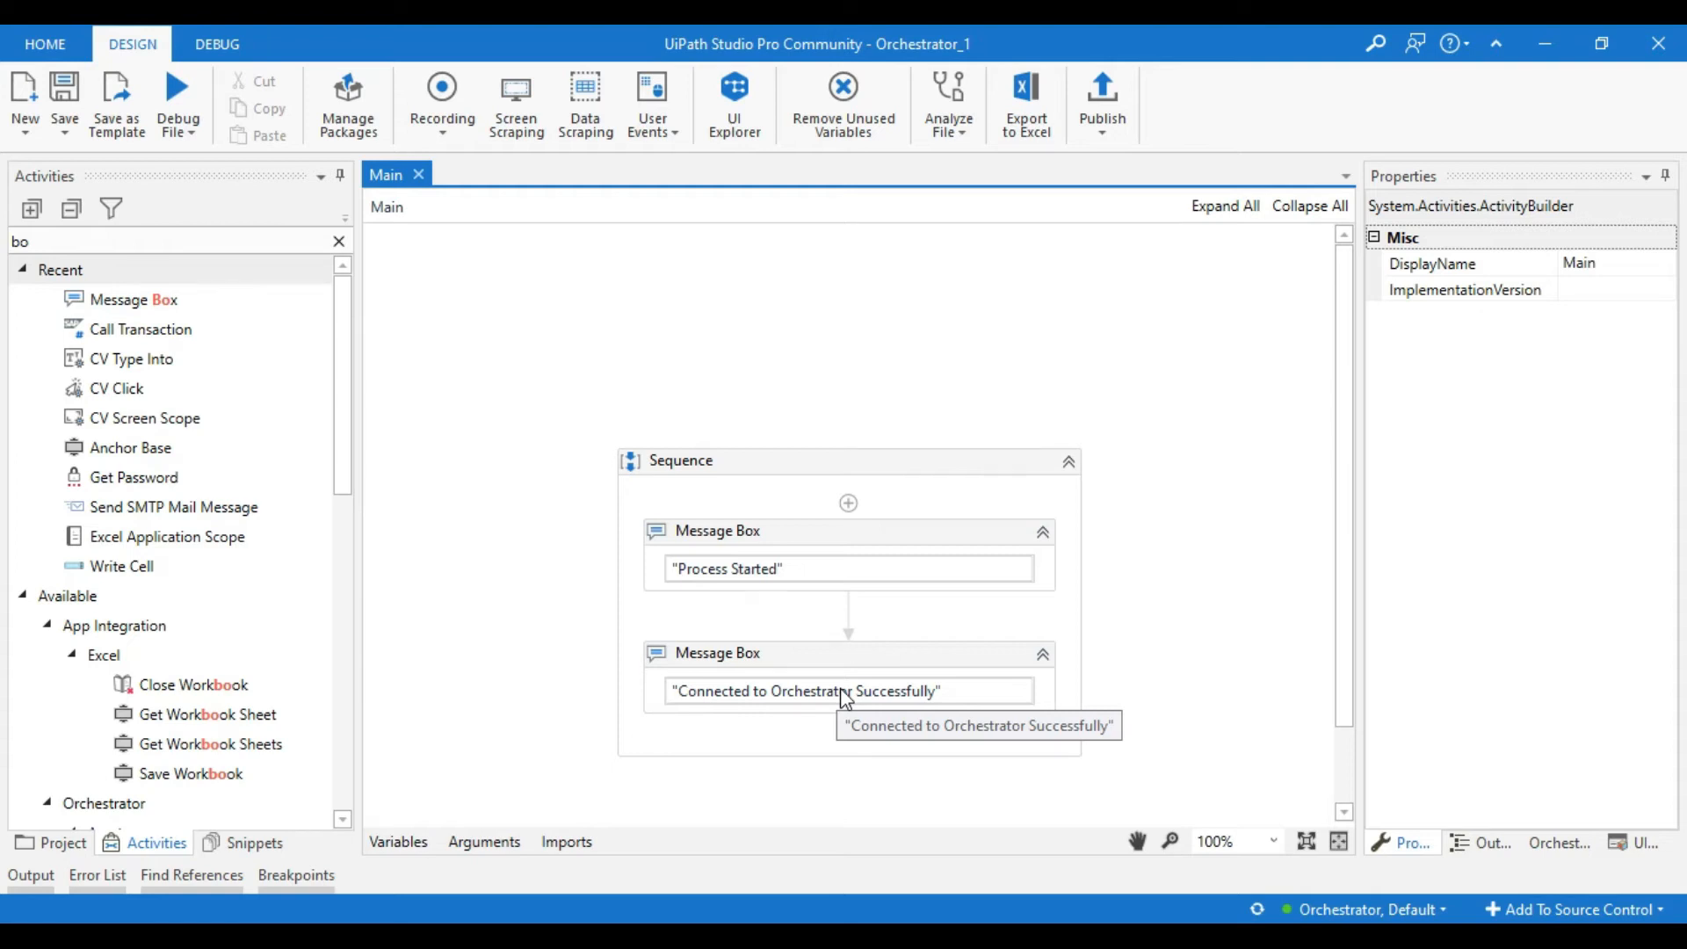
{"action": "left_click", "coordinate": [1102, 112]}
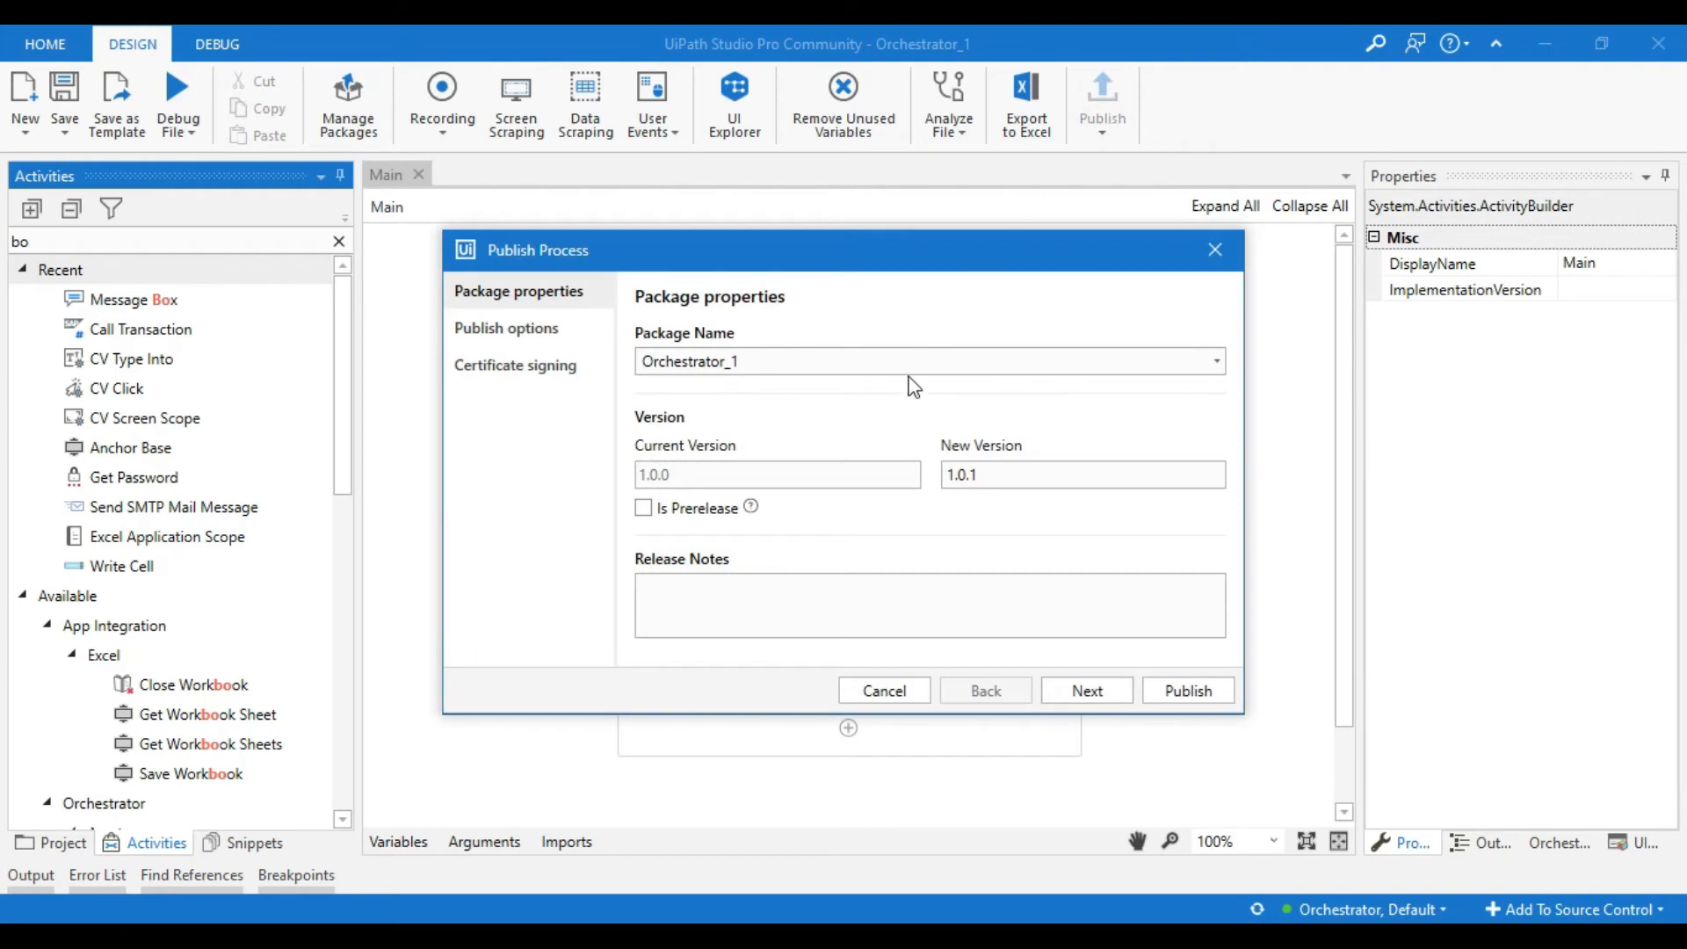
{"action": "left_click", "coordinate": [884, 360]}
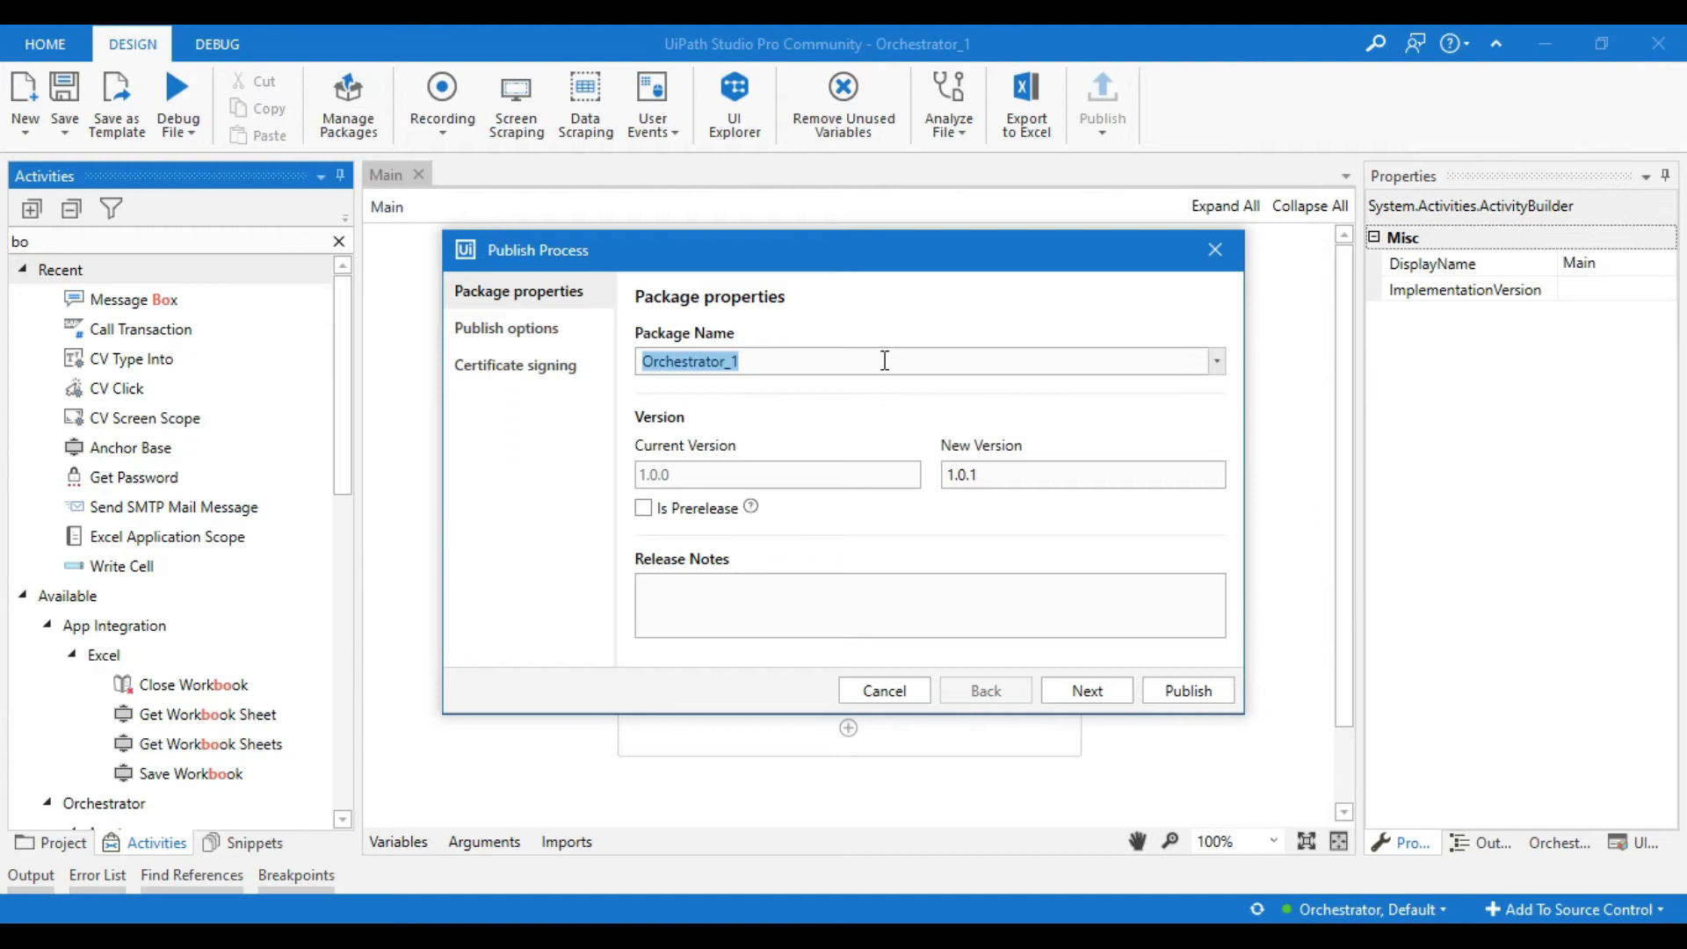
{"action": "left_click", "coordinate": [890, 475]}
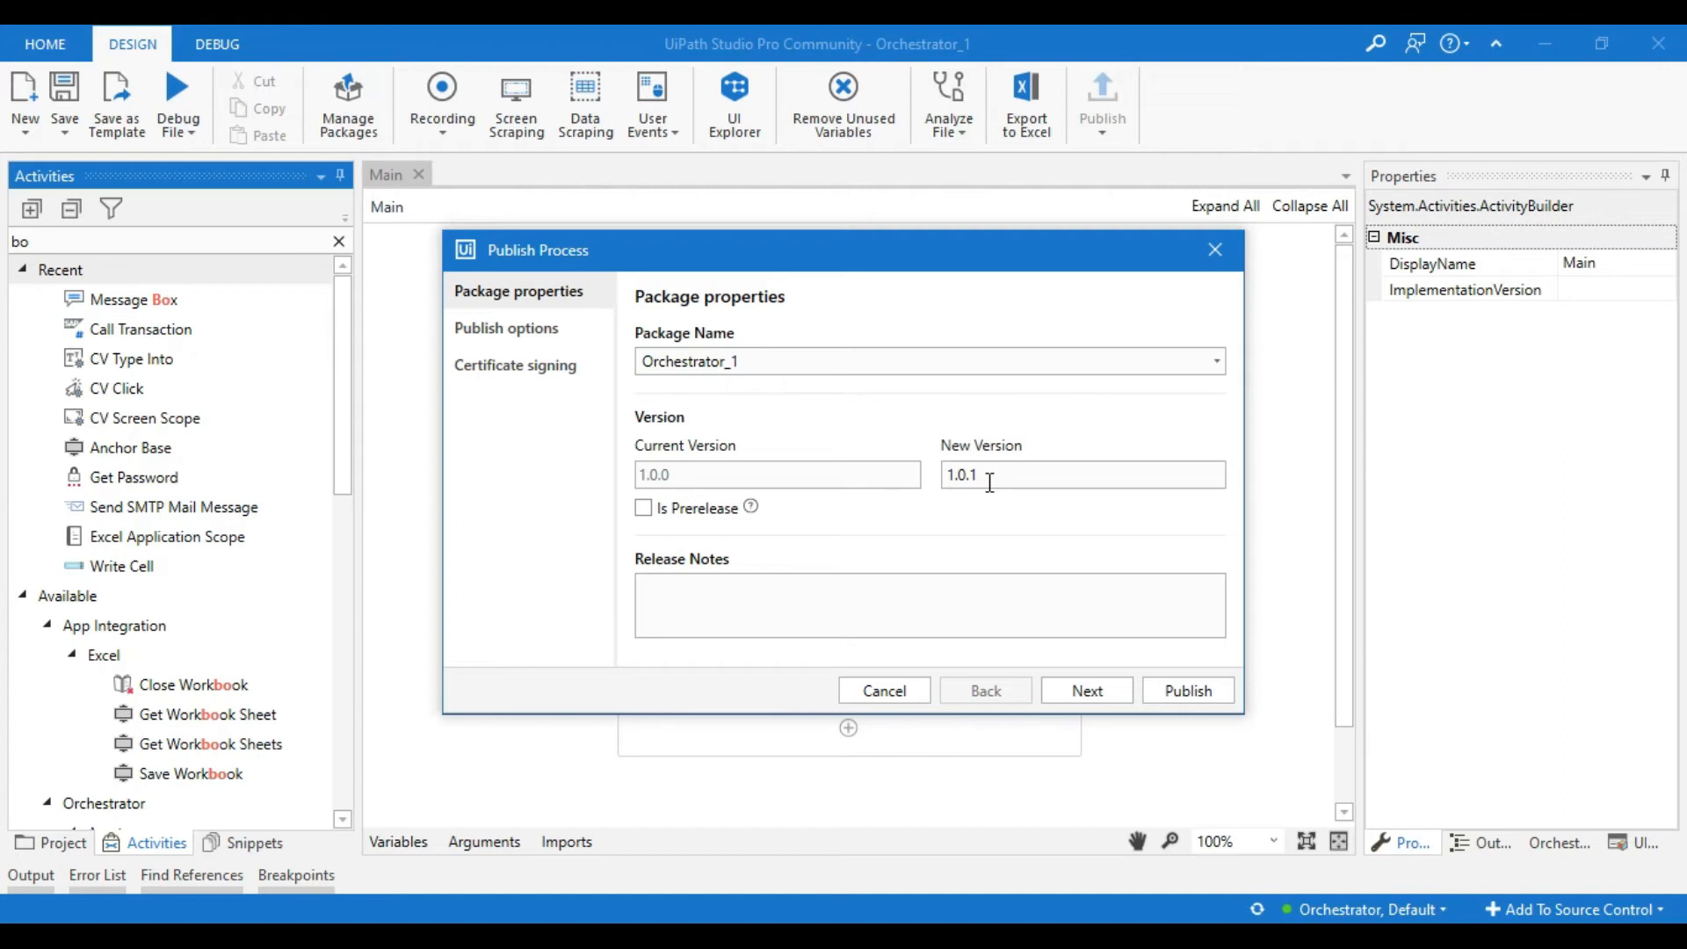
{"action": "left_click", "coordinate": [1088, 692]}
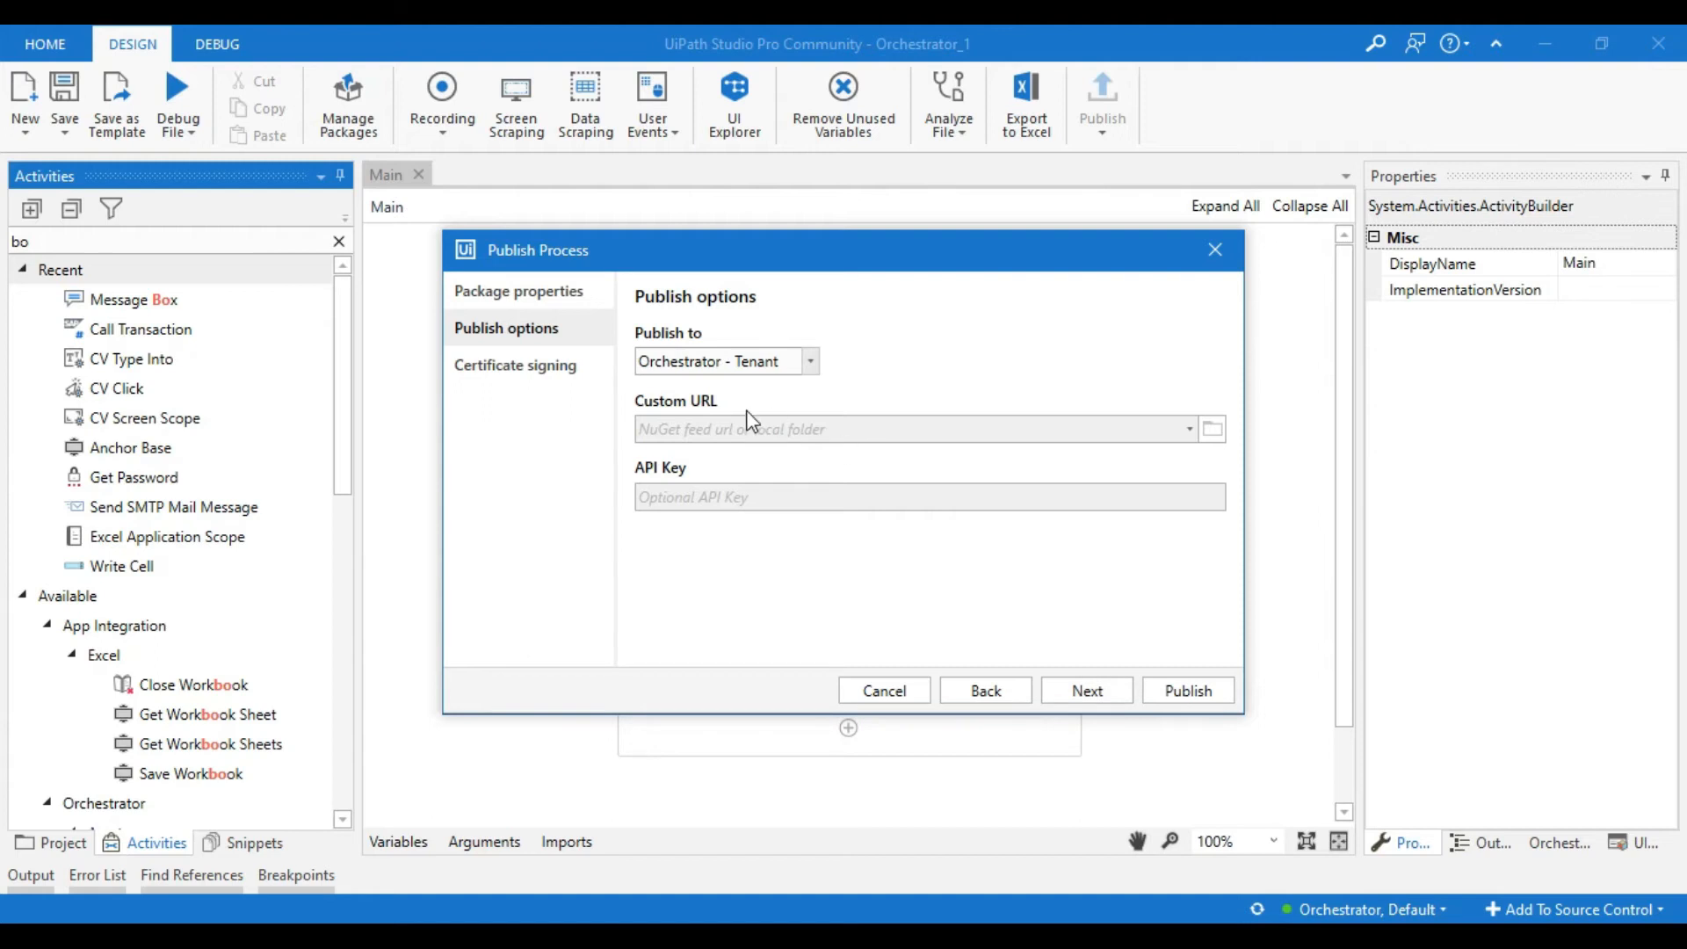
{"action": "left_click", "coordinate": [1174, 692]}
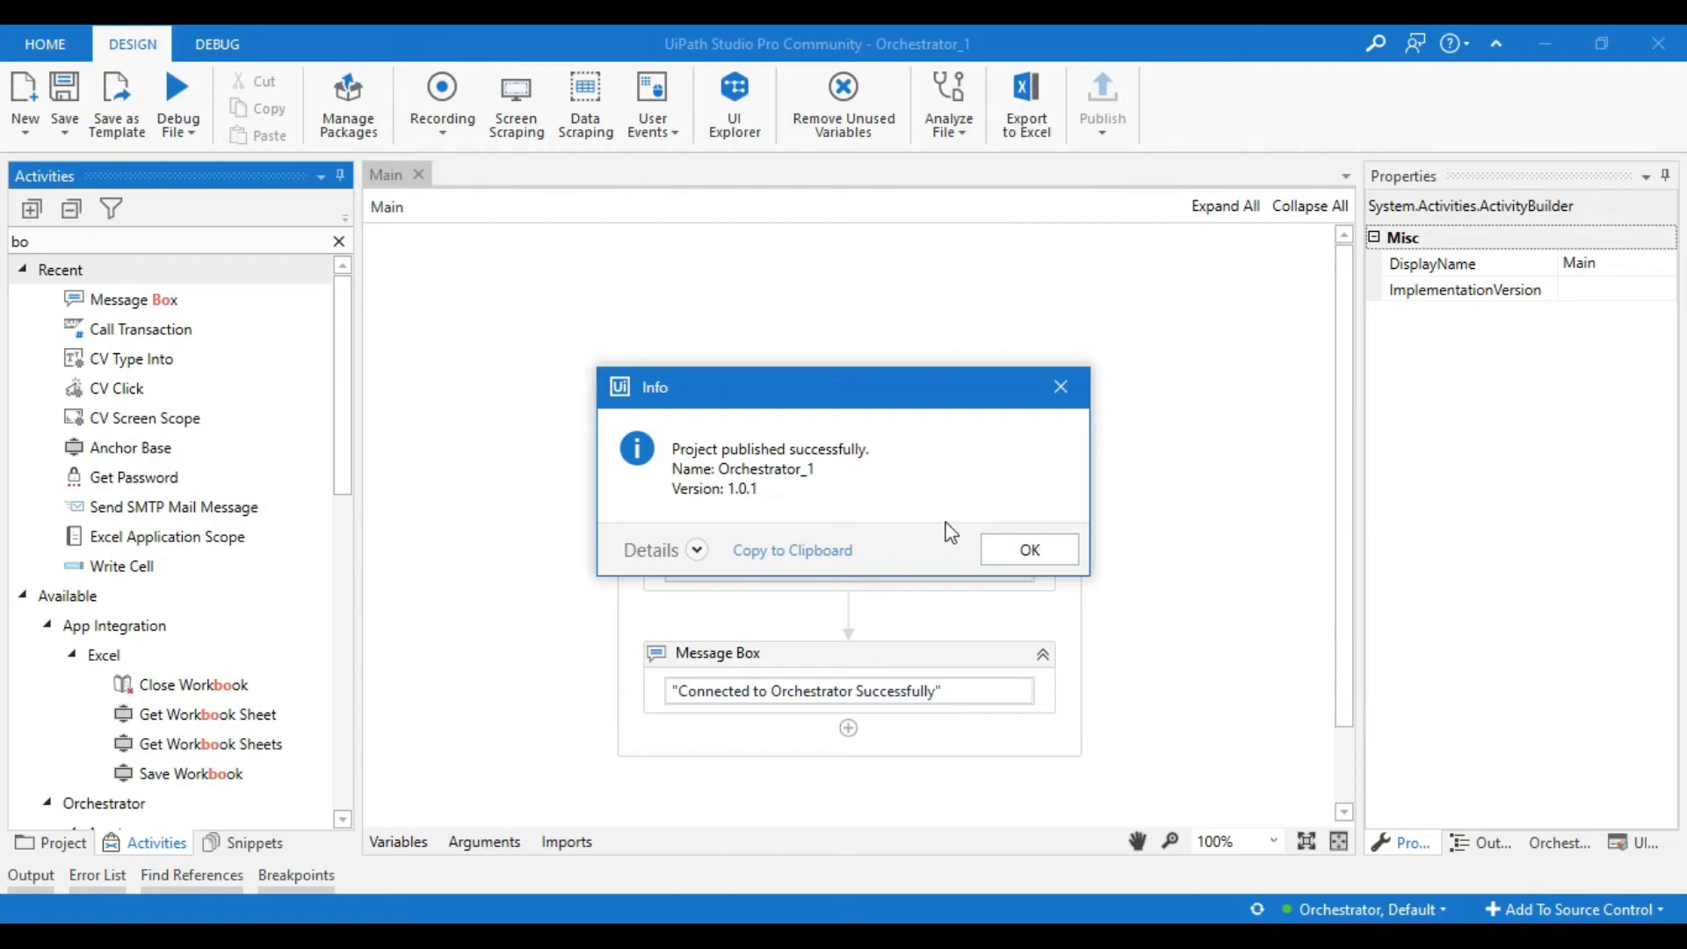
{"action": "left_click", "coordinate": [1014, 551]}
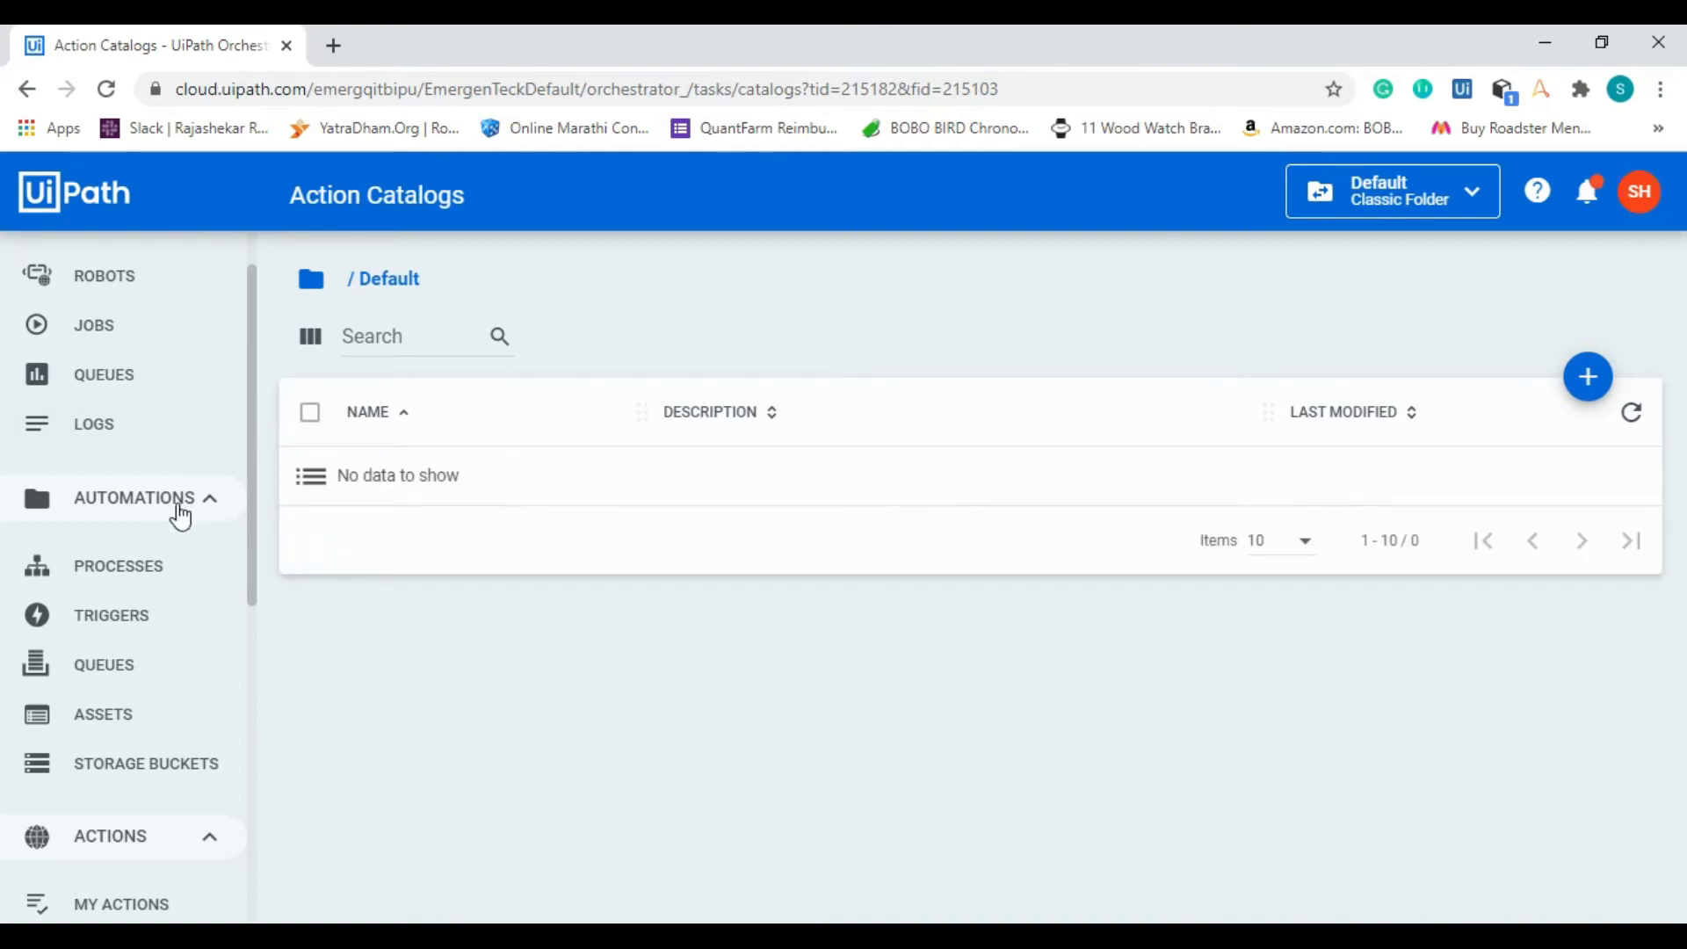
Step: Switch to Orchestrator in the browser and start deploying a process in the Default folder from the package Orchestrator_1
{"action": "left_click", "coordinate": [140, 571]}
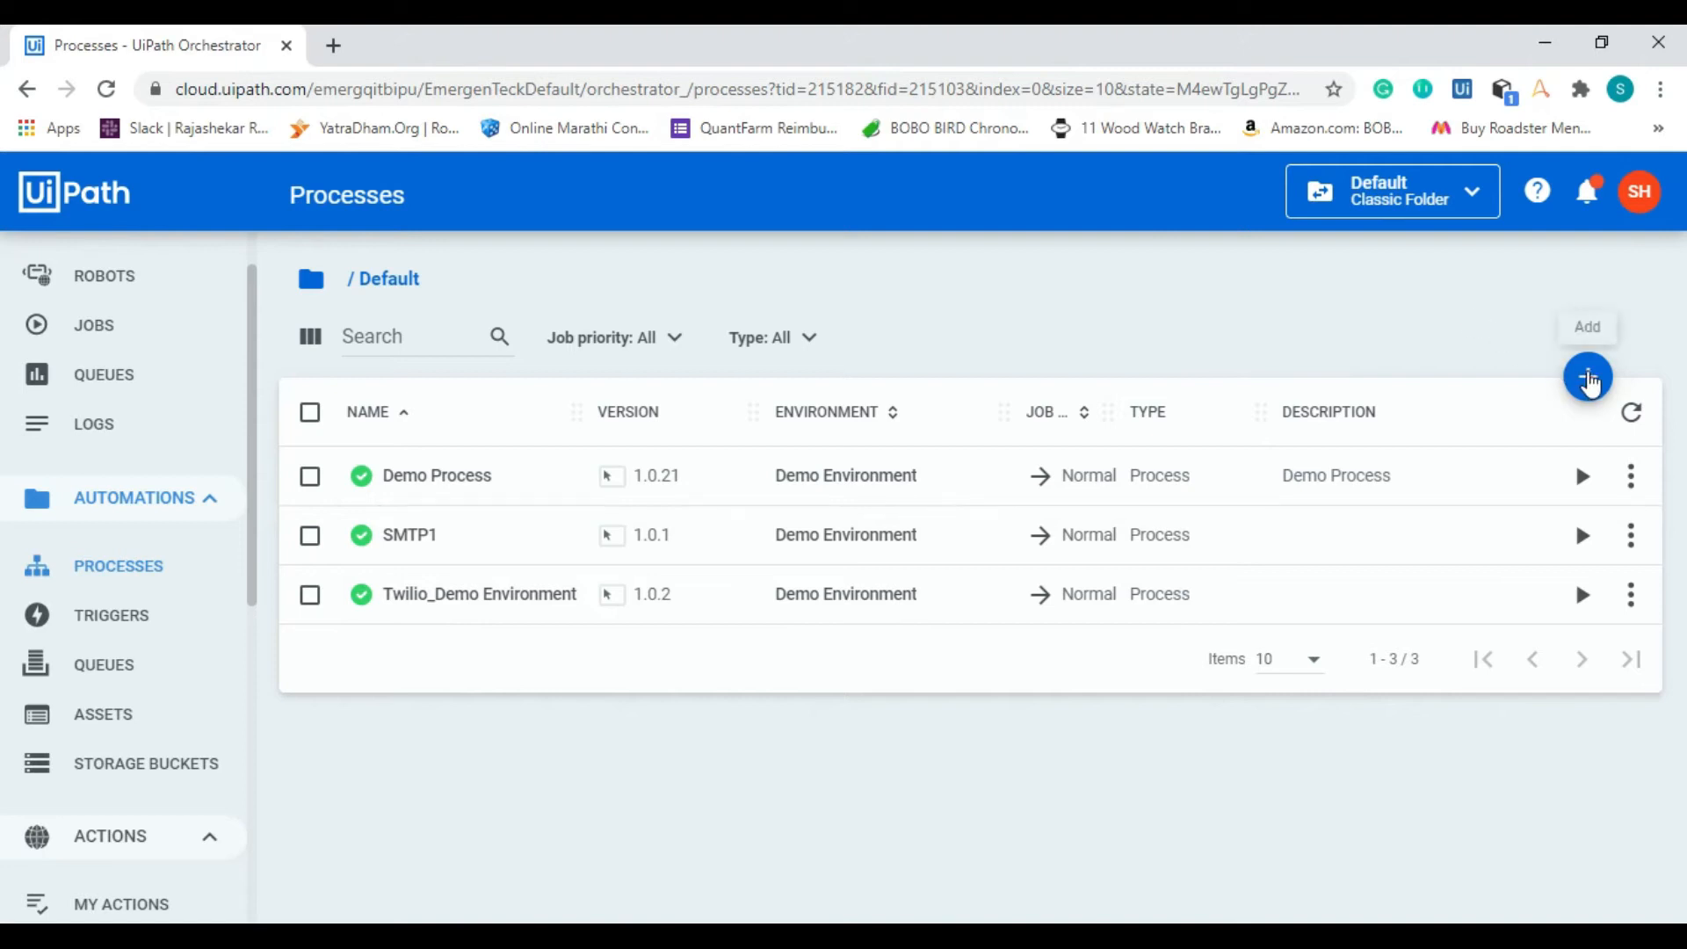
{"action": "left_click", "coordinate": [1579, 378]}
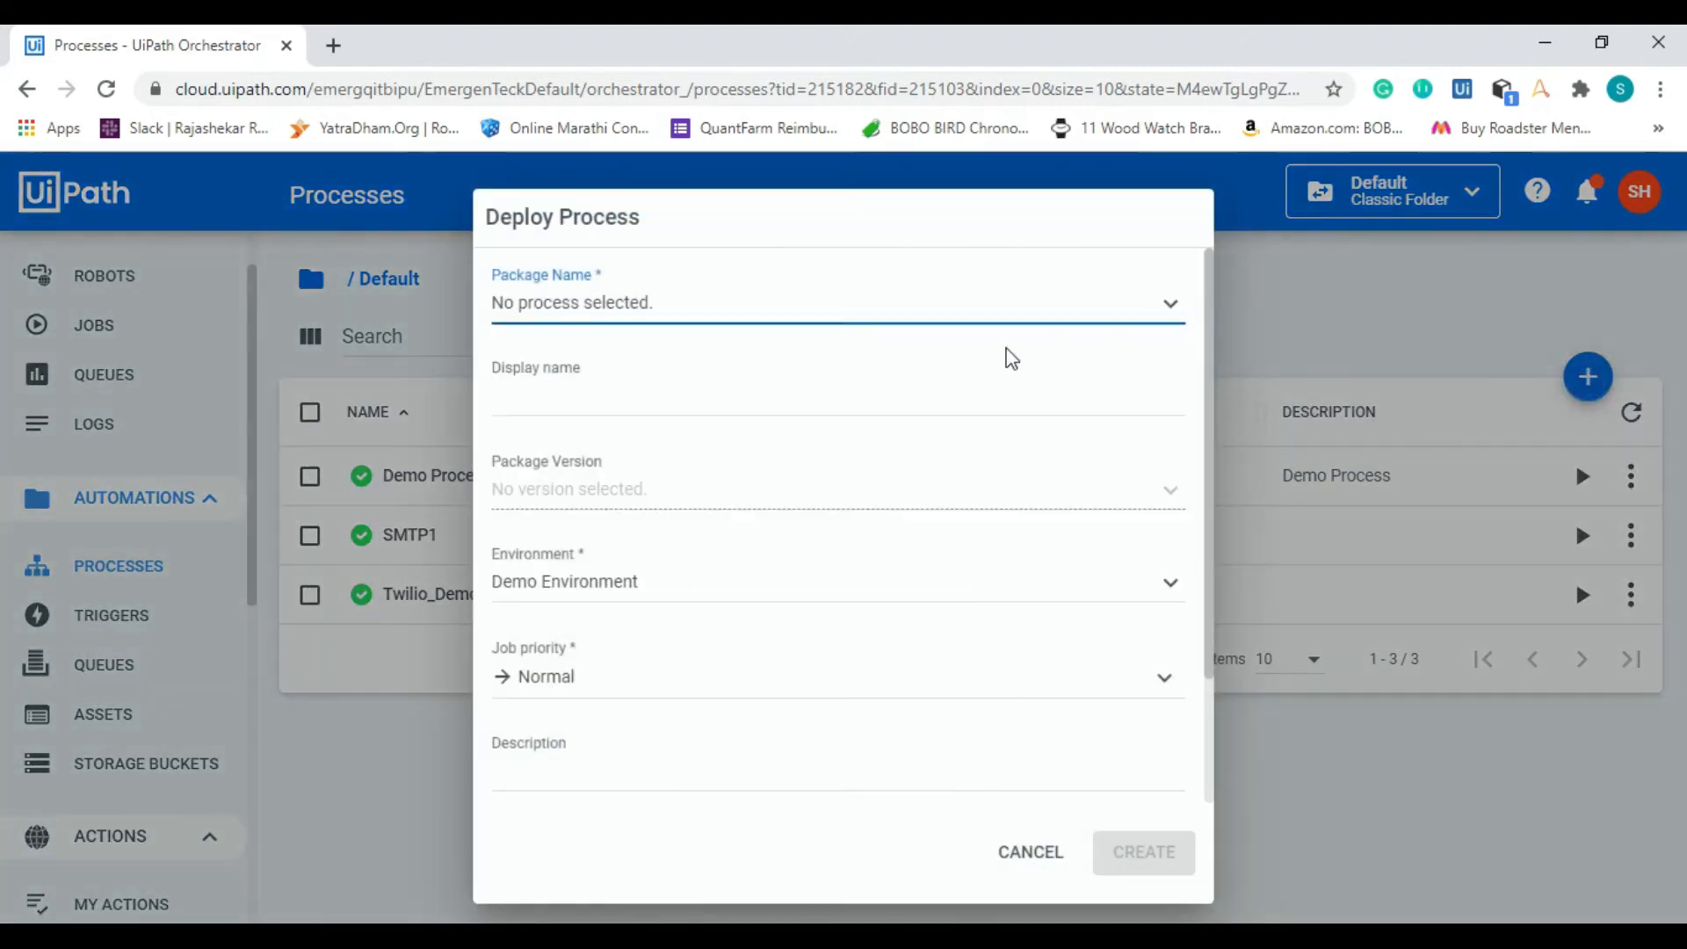
{"action": "left_click", "coordinate": [926, 320]}
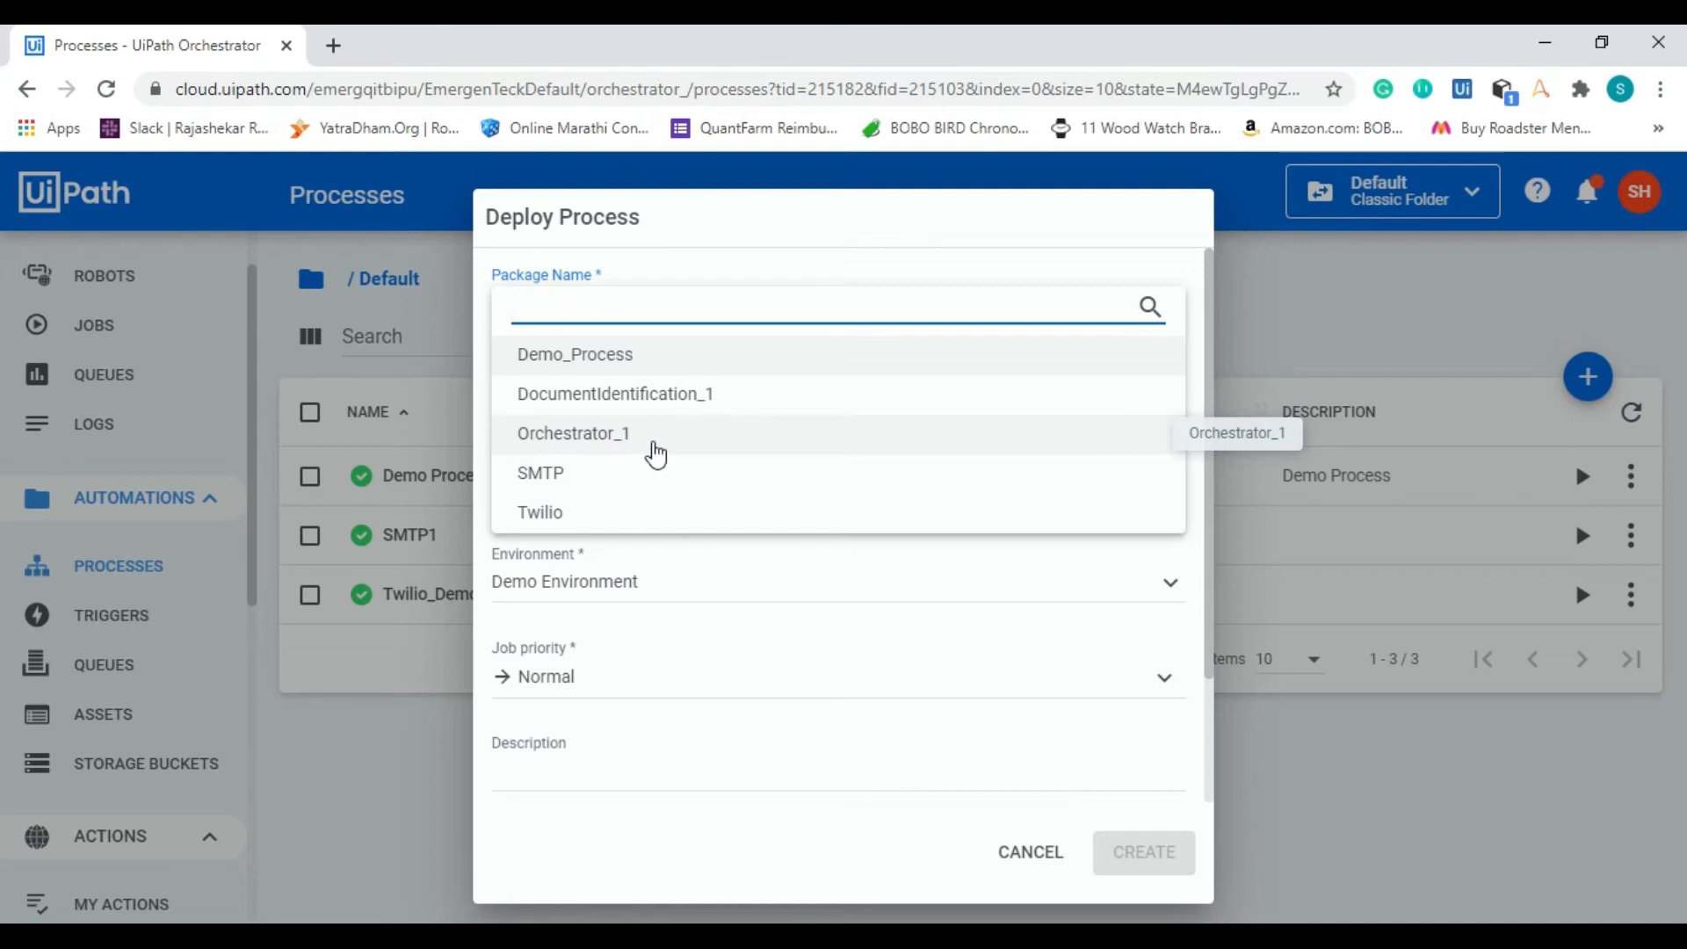
{"action": "left_click", "coordinate": [650, 449]}
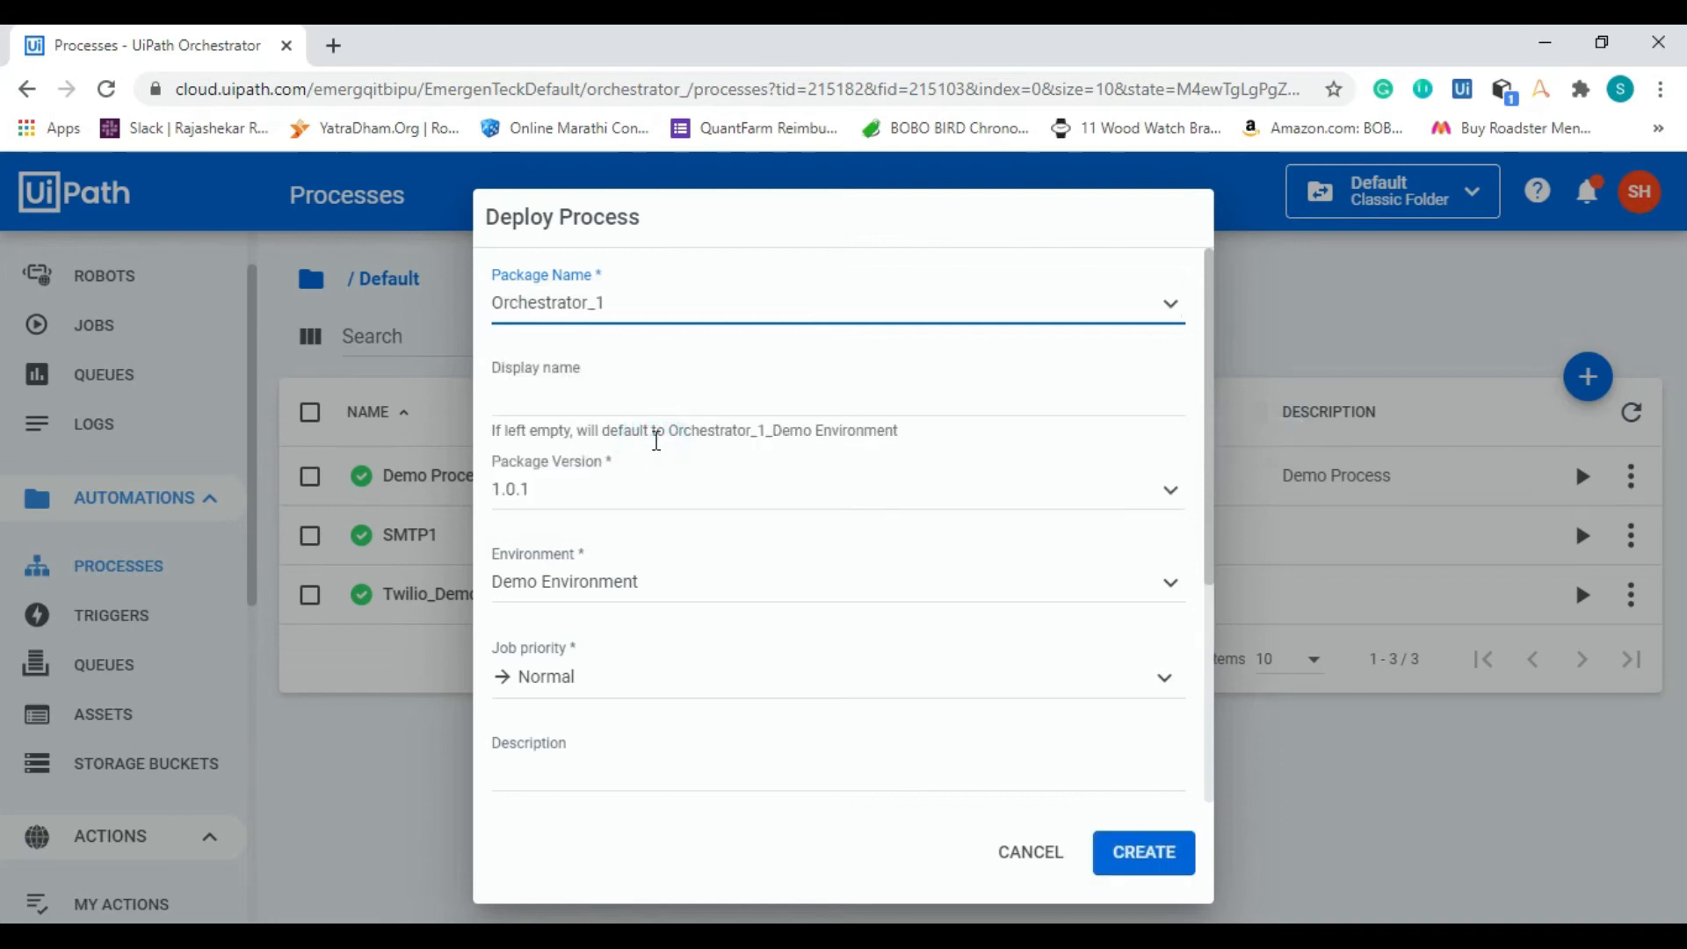
Step: Leave the process's display name empty and set its package version to 1.0.1
{"action": "left_click", "coordinate": [727, 398]}
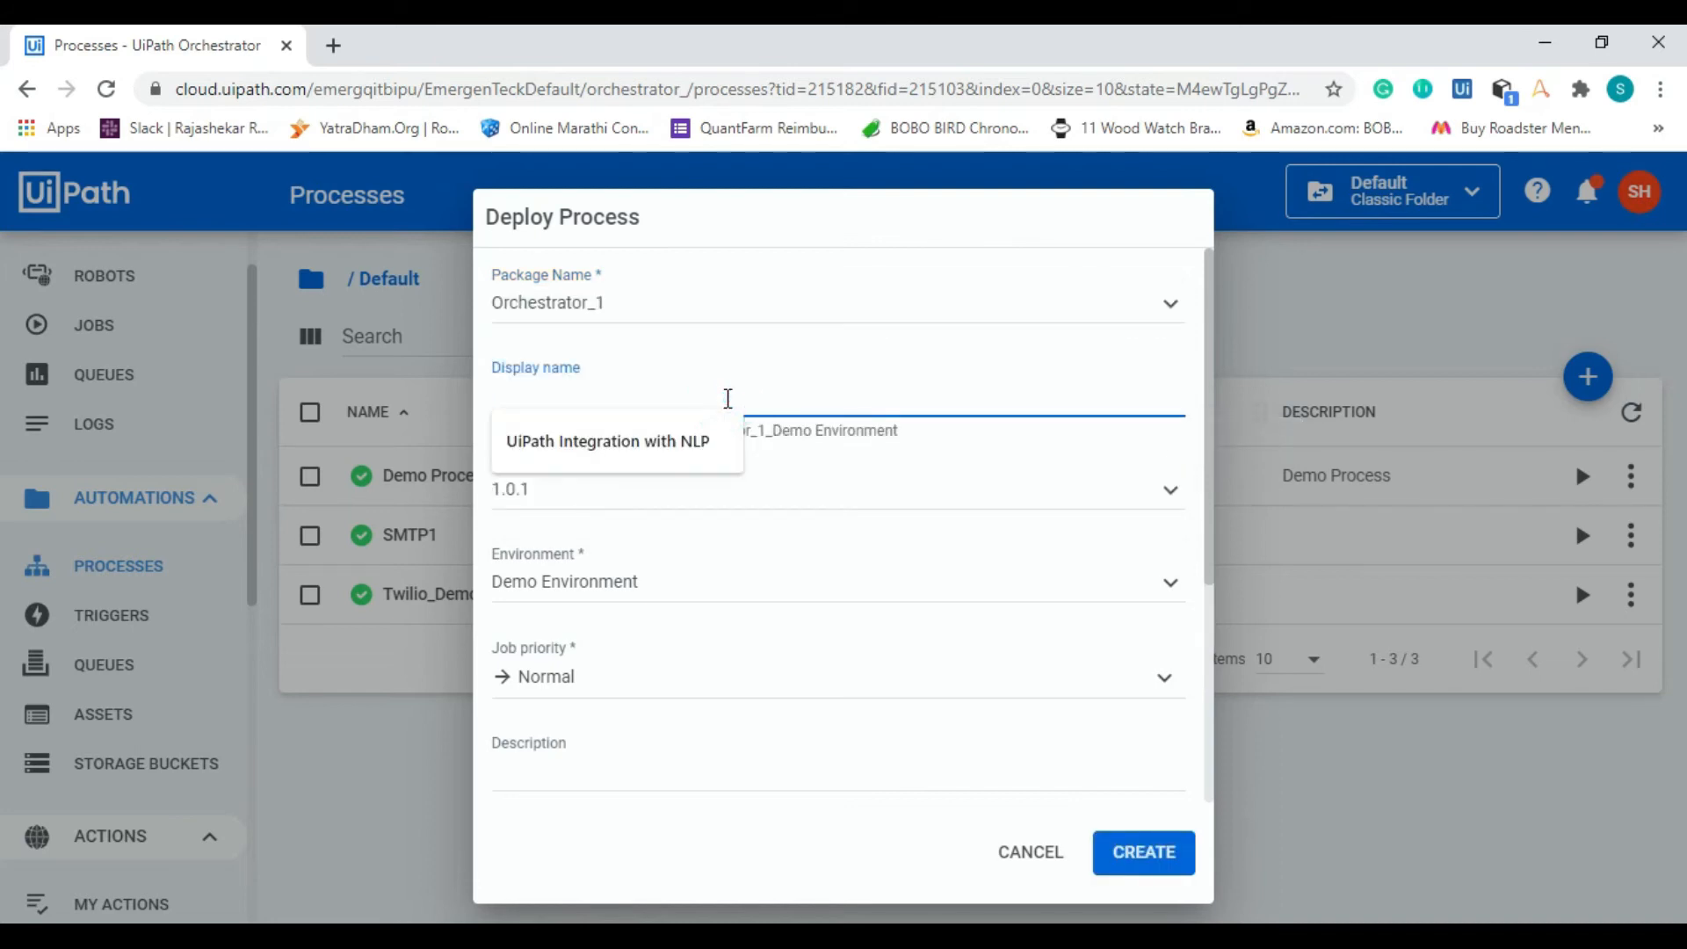
{"action": "left_click", "coordinate": [813, 398]}
{"action": "key", "text": "Tab"}
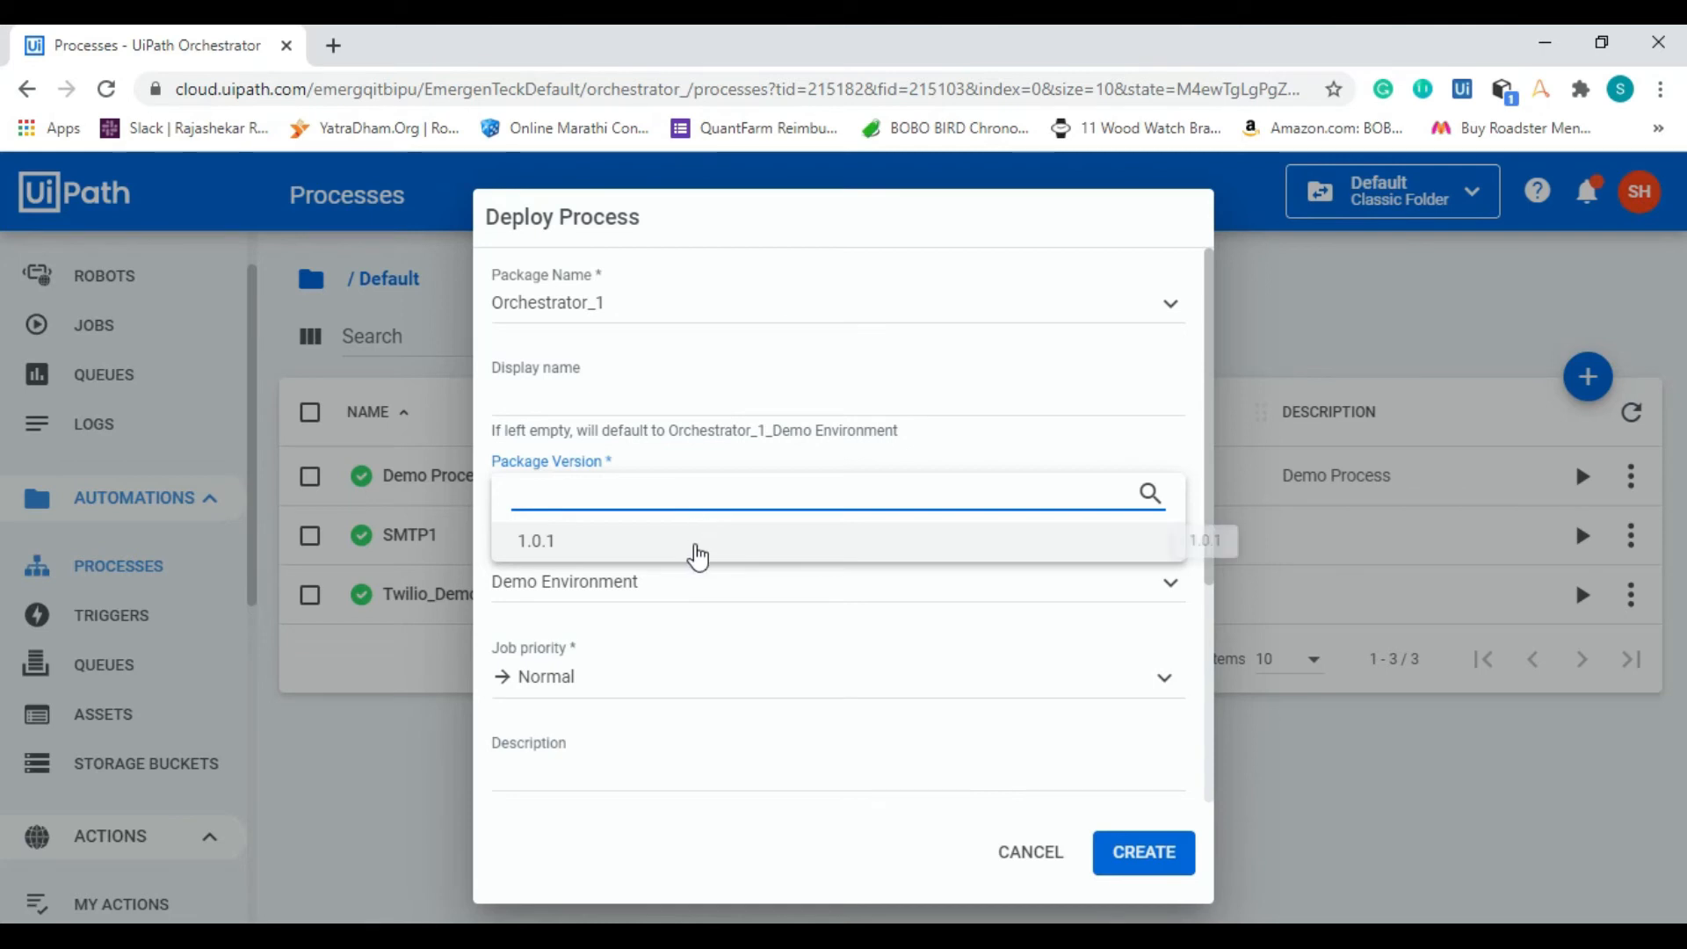
{"action": "left_click", "coordinate": [696, 552]}
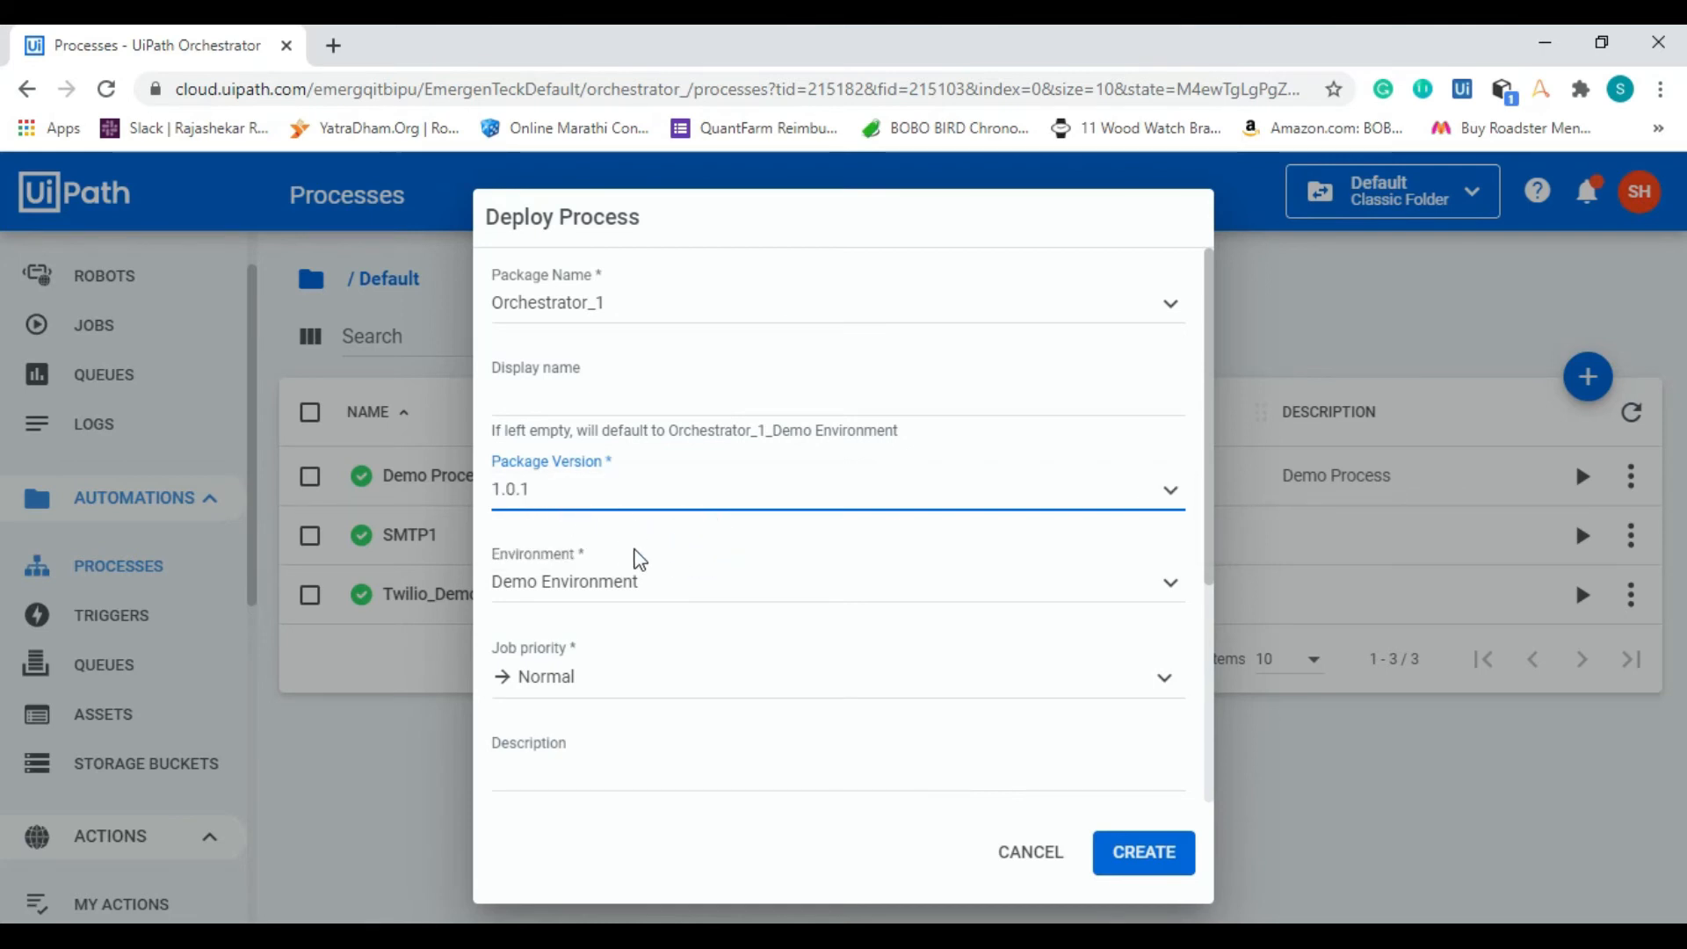
Step: Assign Demo Environment to the new process and create it
{"action": "left_click", "coordinate": [671, 597]}
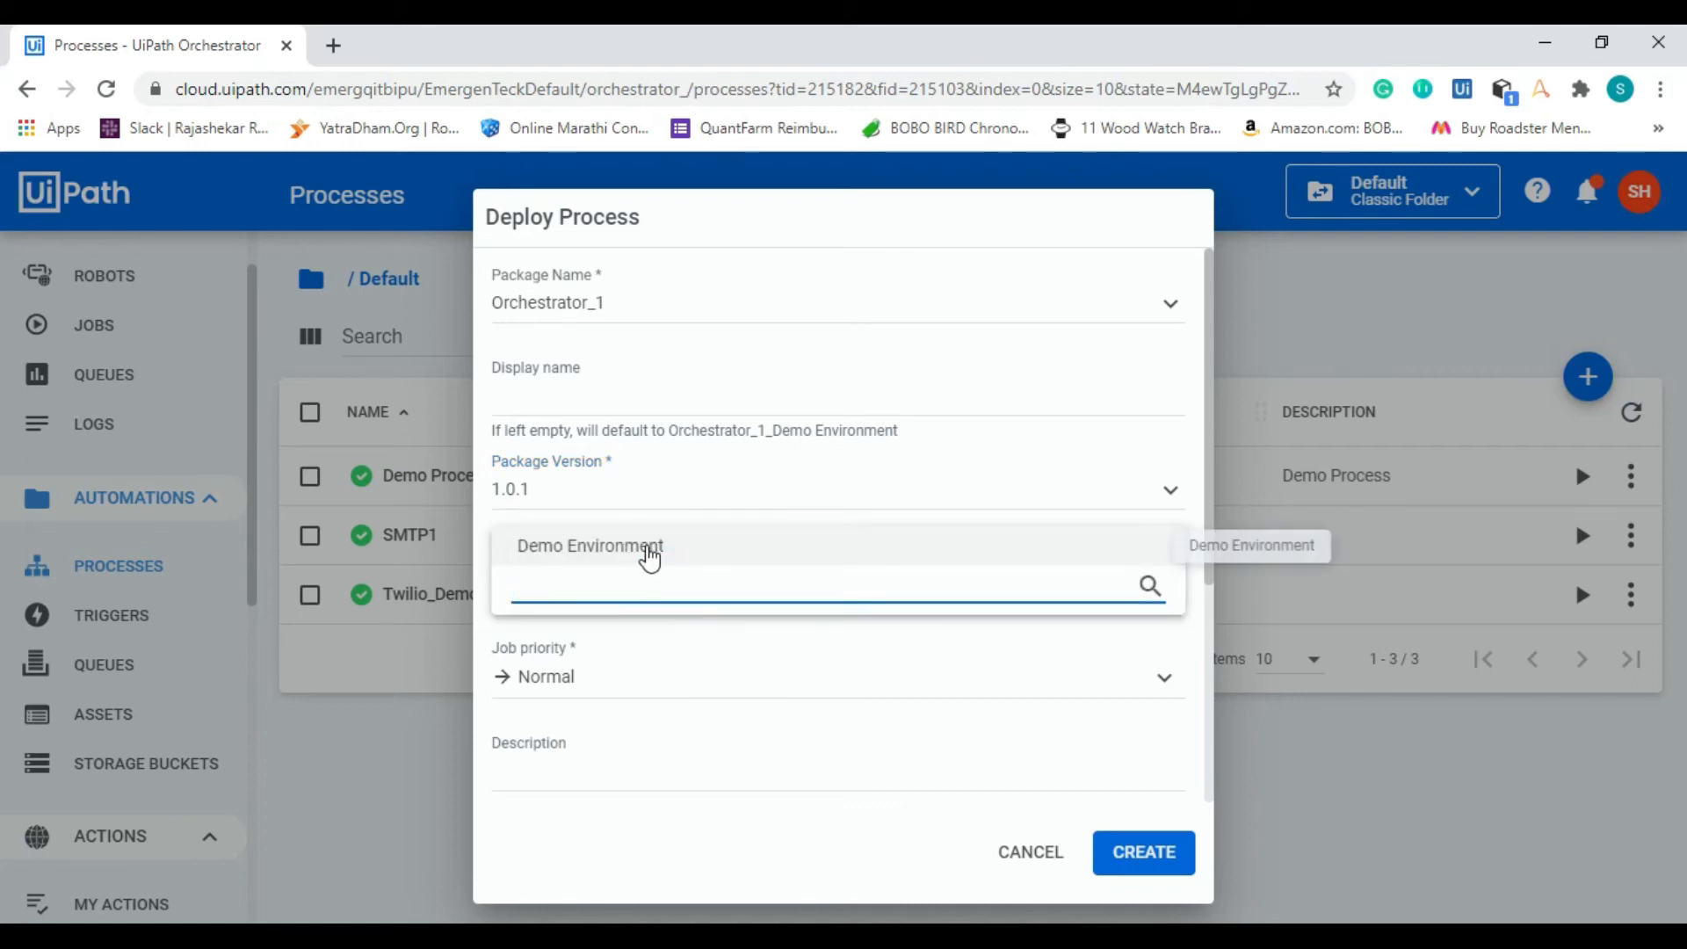
{"action": "left_click", "coordinate": [647, 548]}
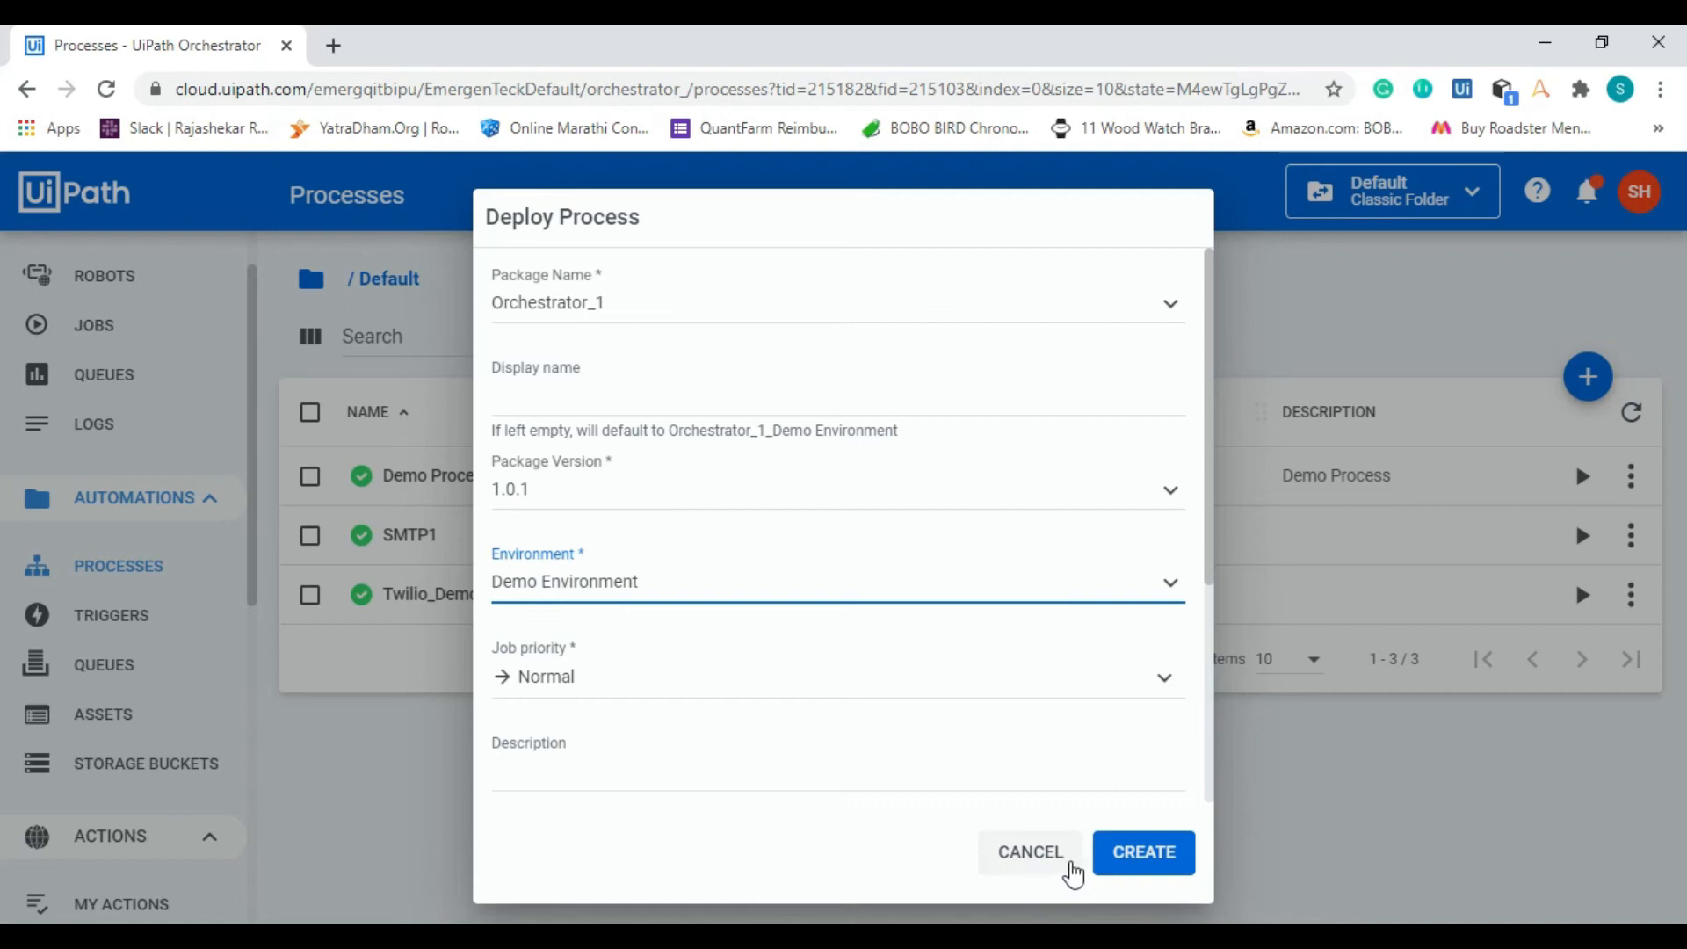
{"action": "left_click", "coordinate": [1141, 866]}
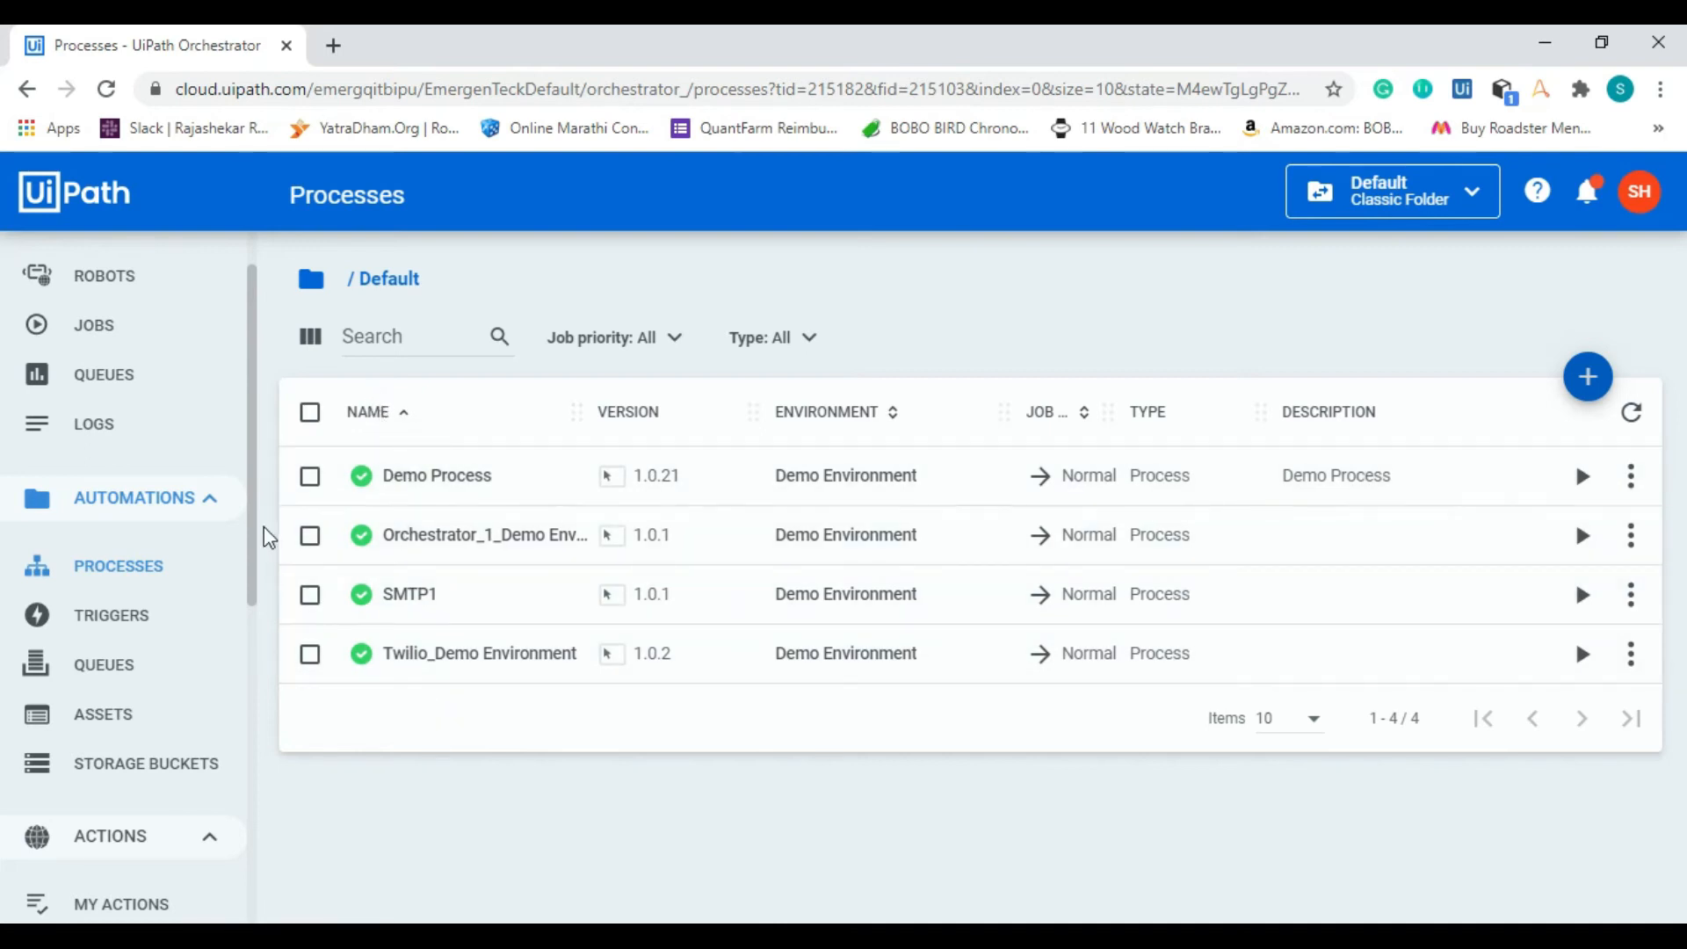
Step: Begin starting a new job in the Default folder with SMTP1 as its process
{"action": "left_click_drag", "start_coordinate": [257, 528], "coordinate": [256, 502]}
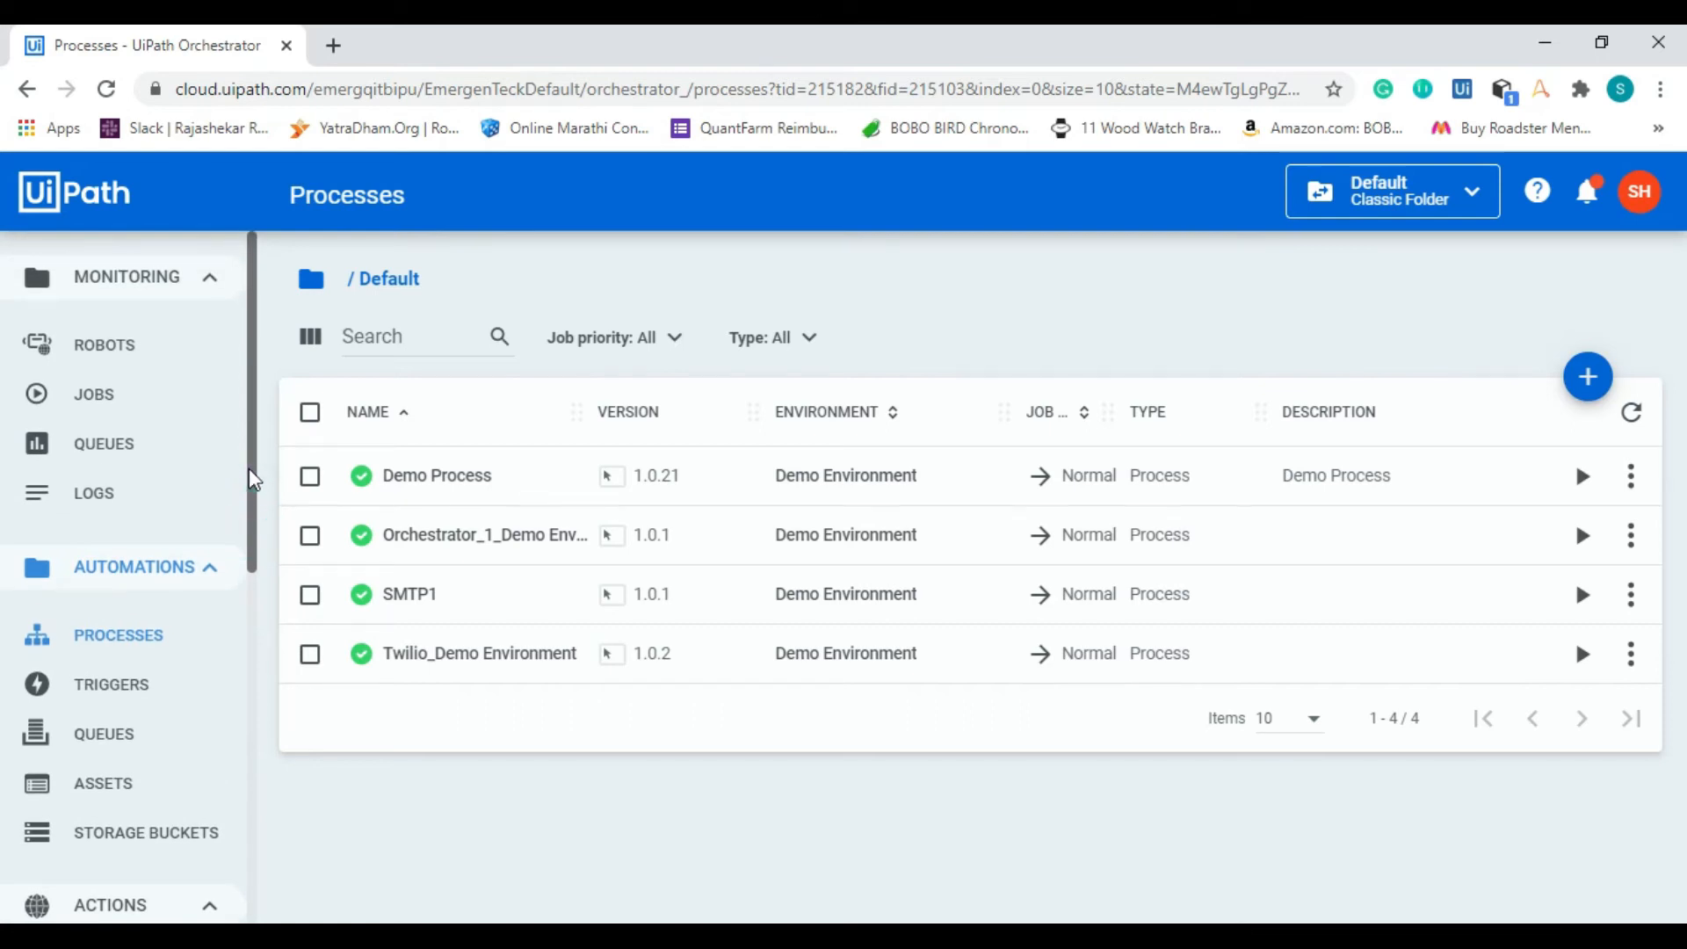
{"action": "left_click", "coordinate": [151, 402]}
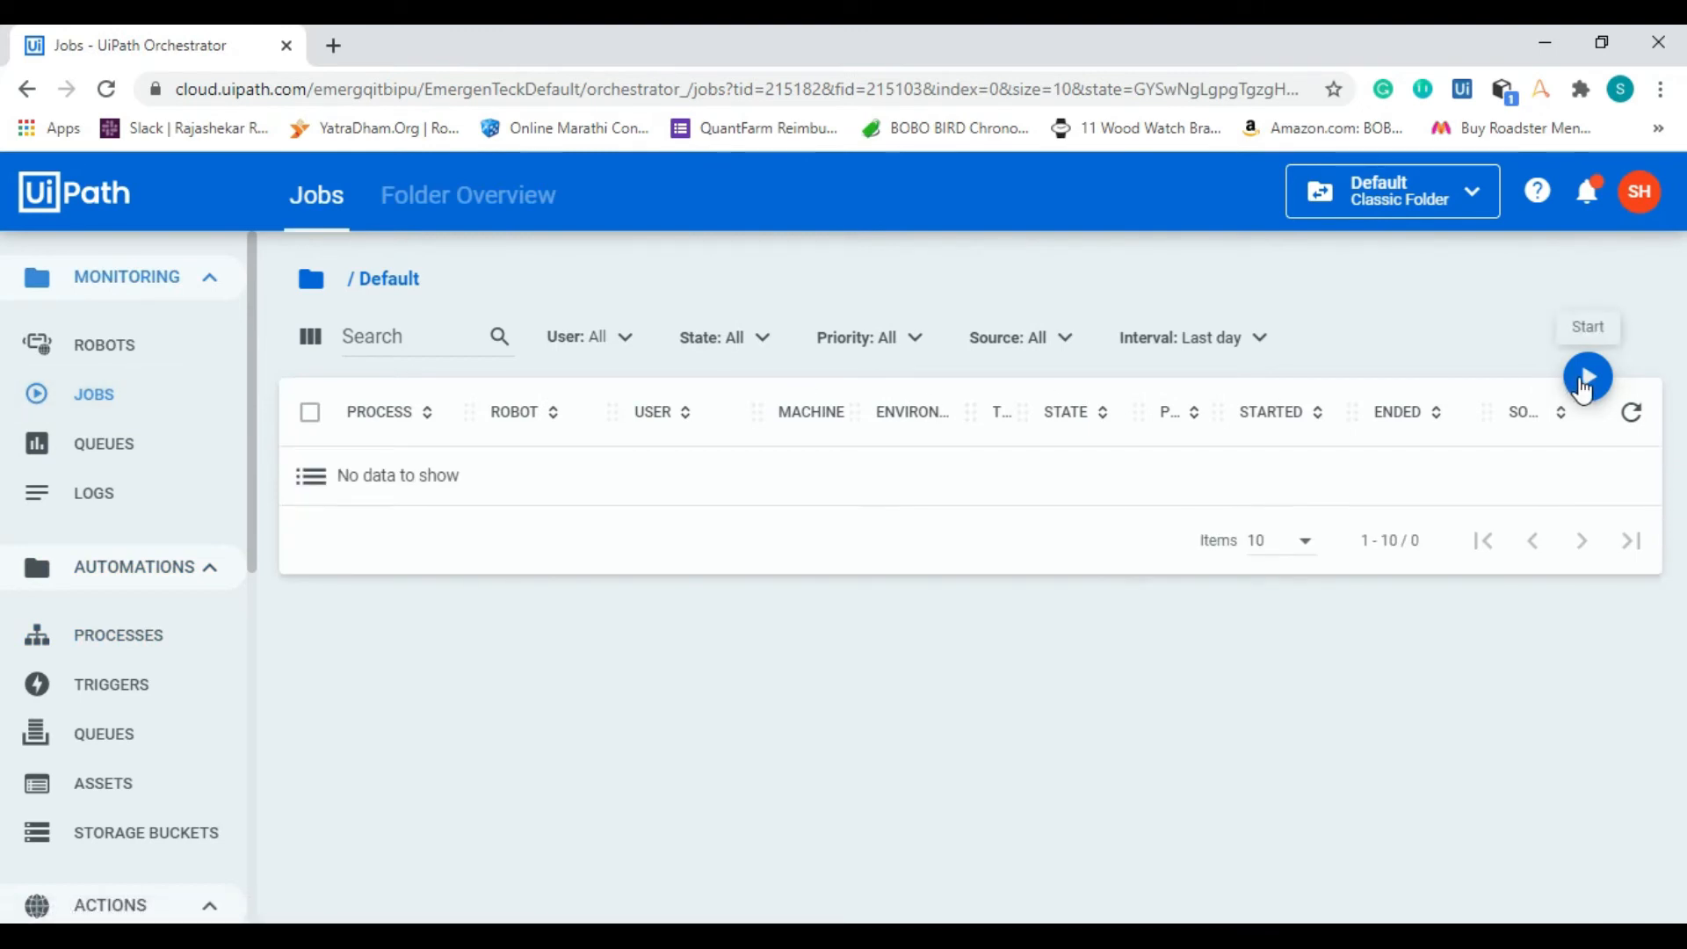
{"action": "left_click", "coordinate": [1586, 379]}
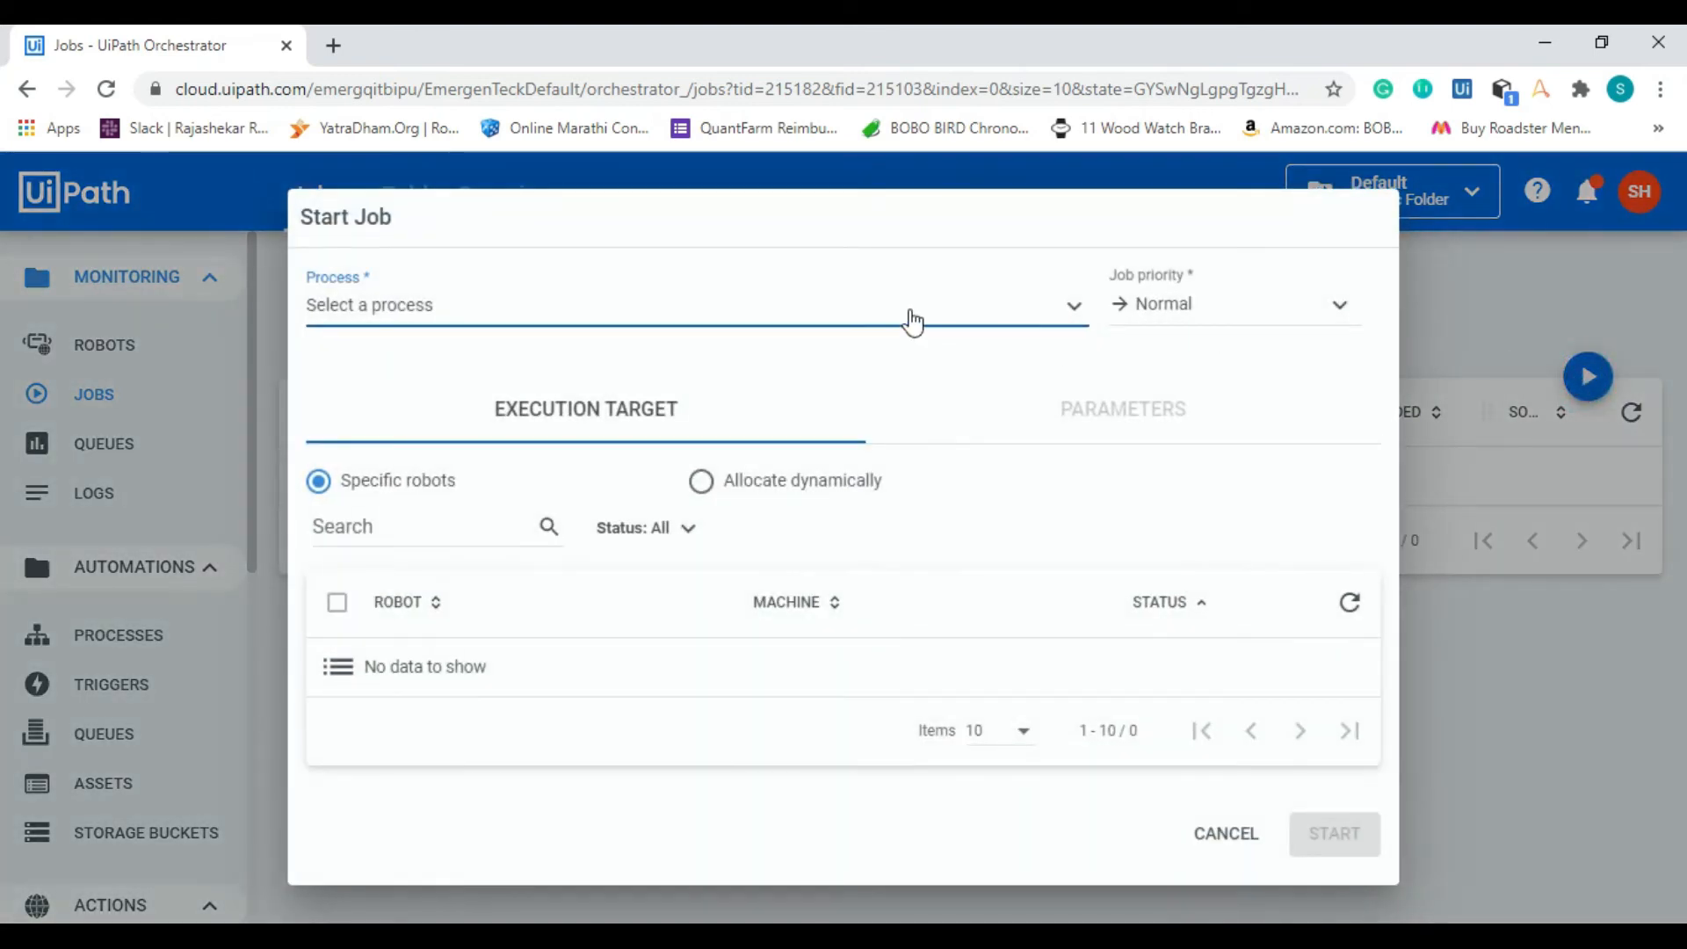
{"action": "left_click", "coordinate": [843, 311]}
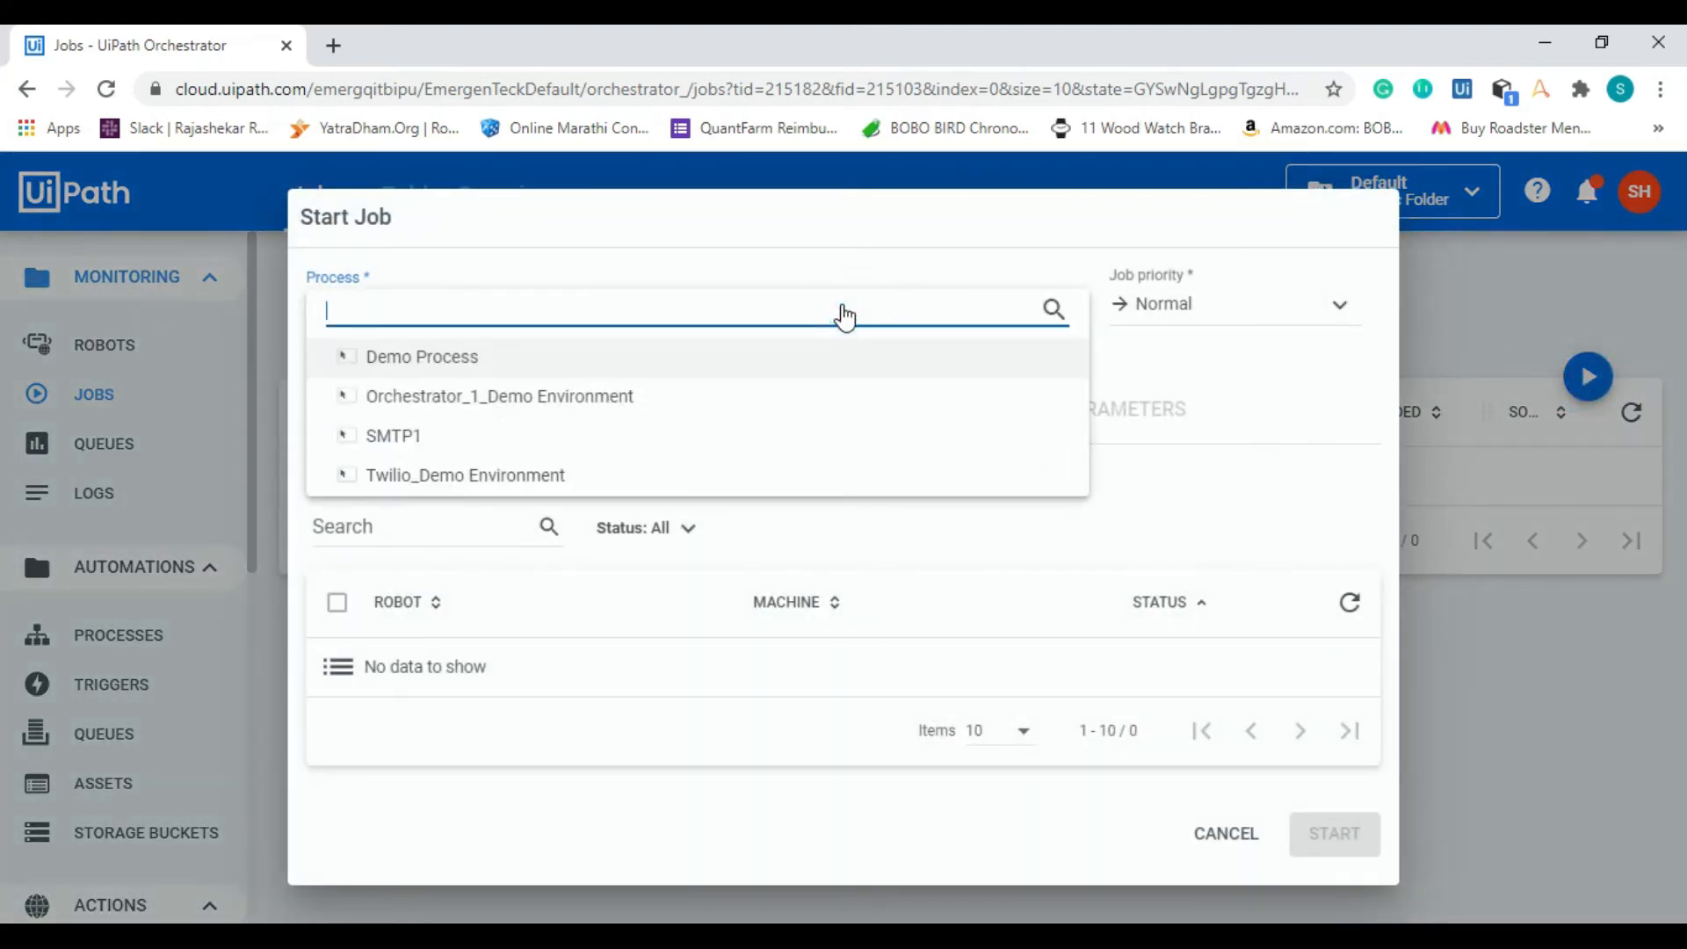
{"action": "left_click", "coordinate": [524, 435]}
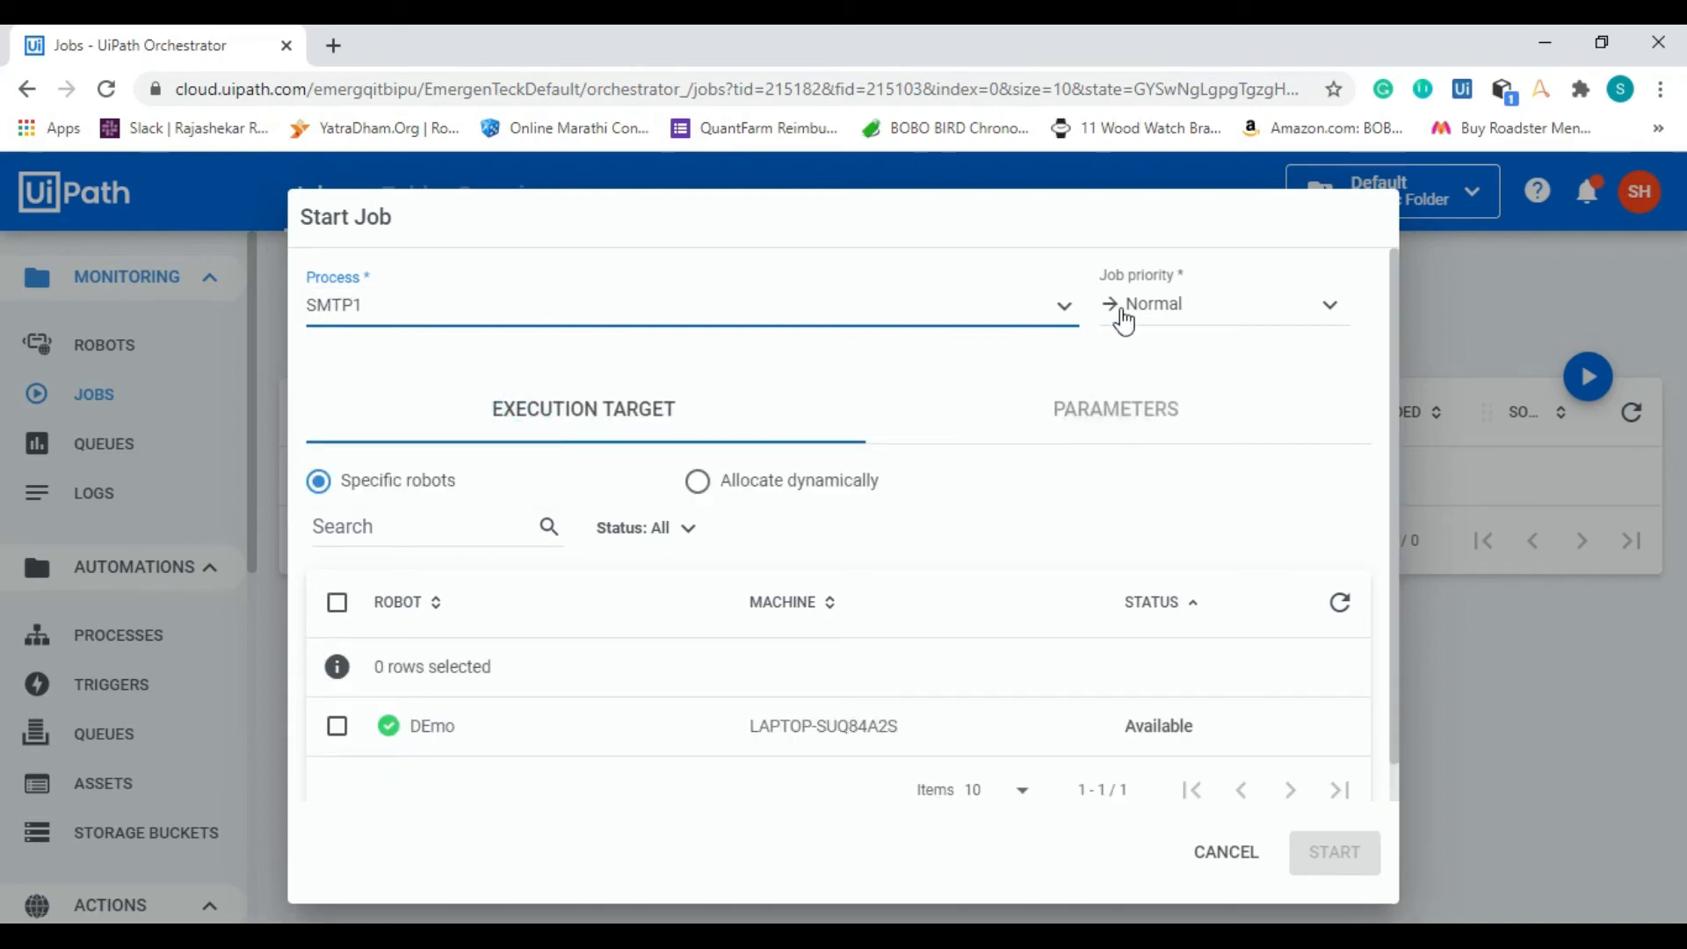
Step: Keep the job priority at Normal, start the job on the DEmo robot, and acknowledge its two message boxes
{"action": "left_click", "coordinate": [1209, 313]}
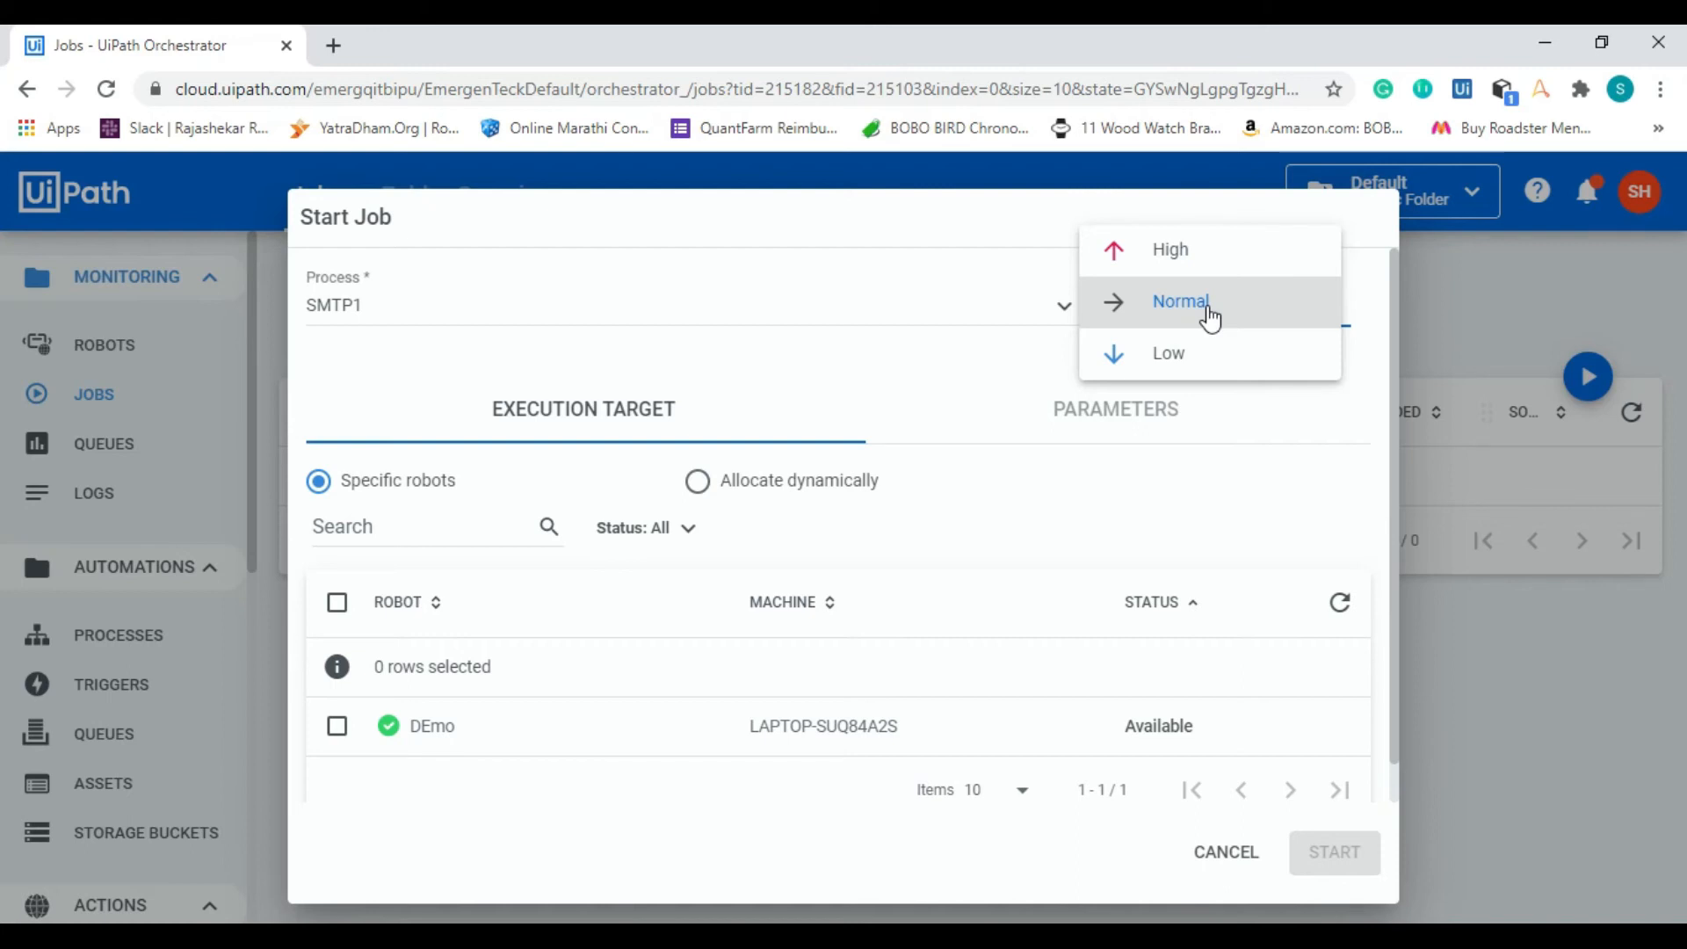
{"action": "left_click", "coordinate": [1208, 309]}
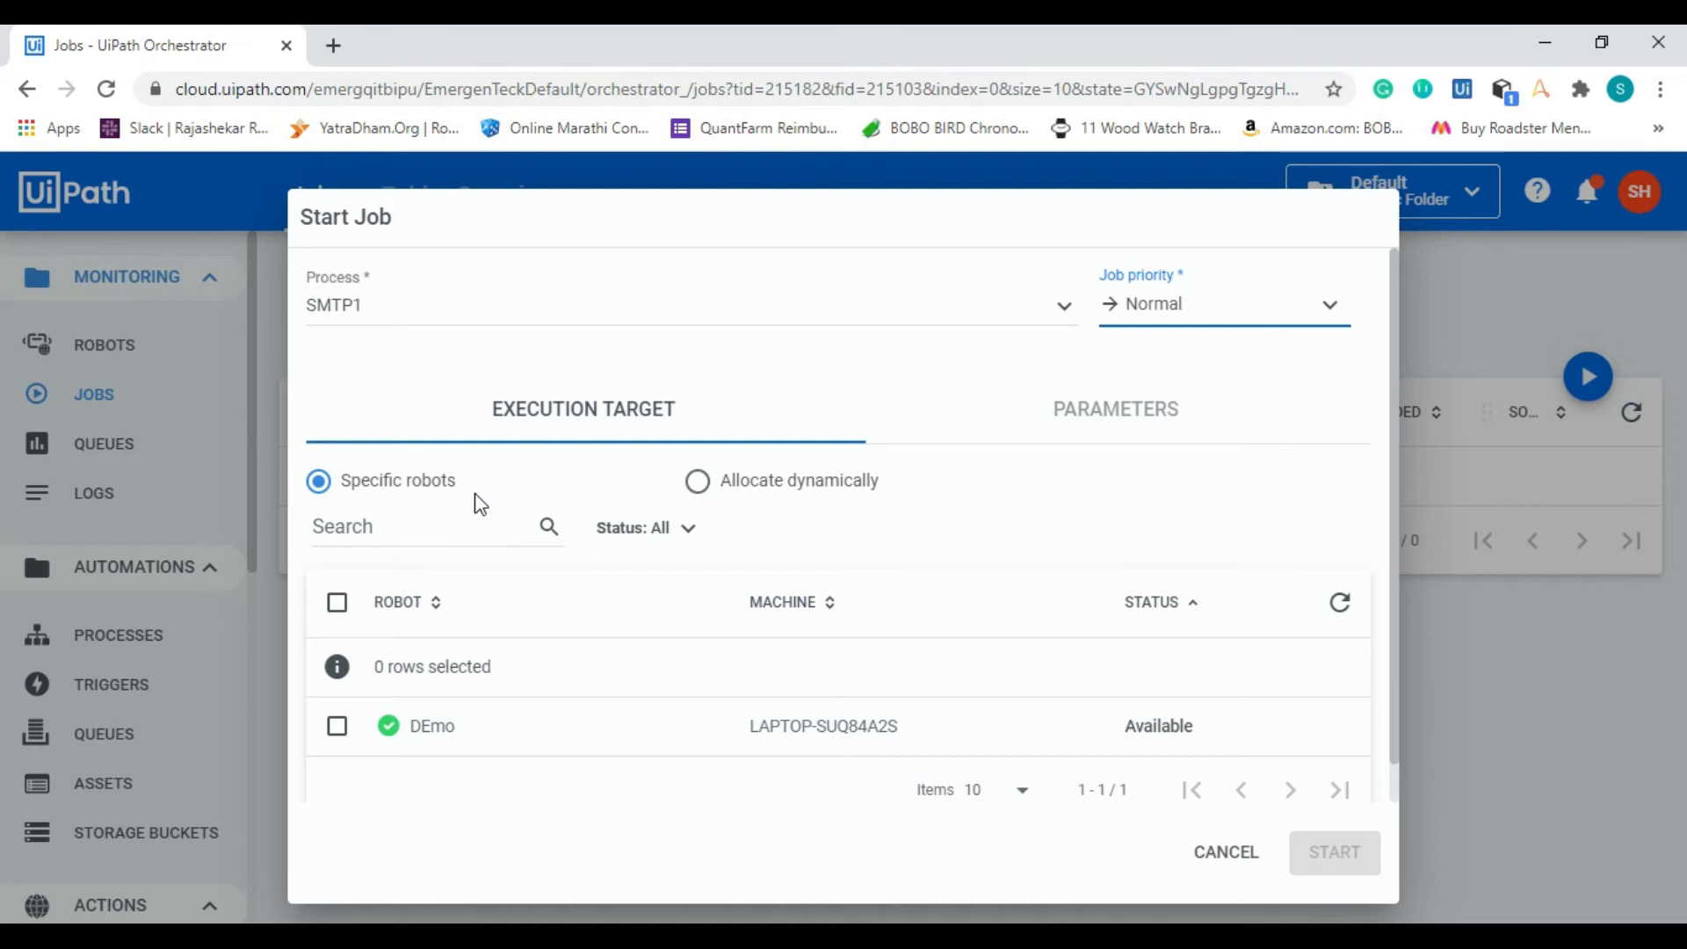
{"action": "left_click", "coordinate": [338, 728]}
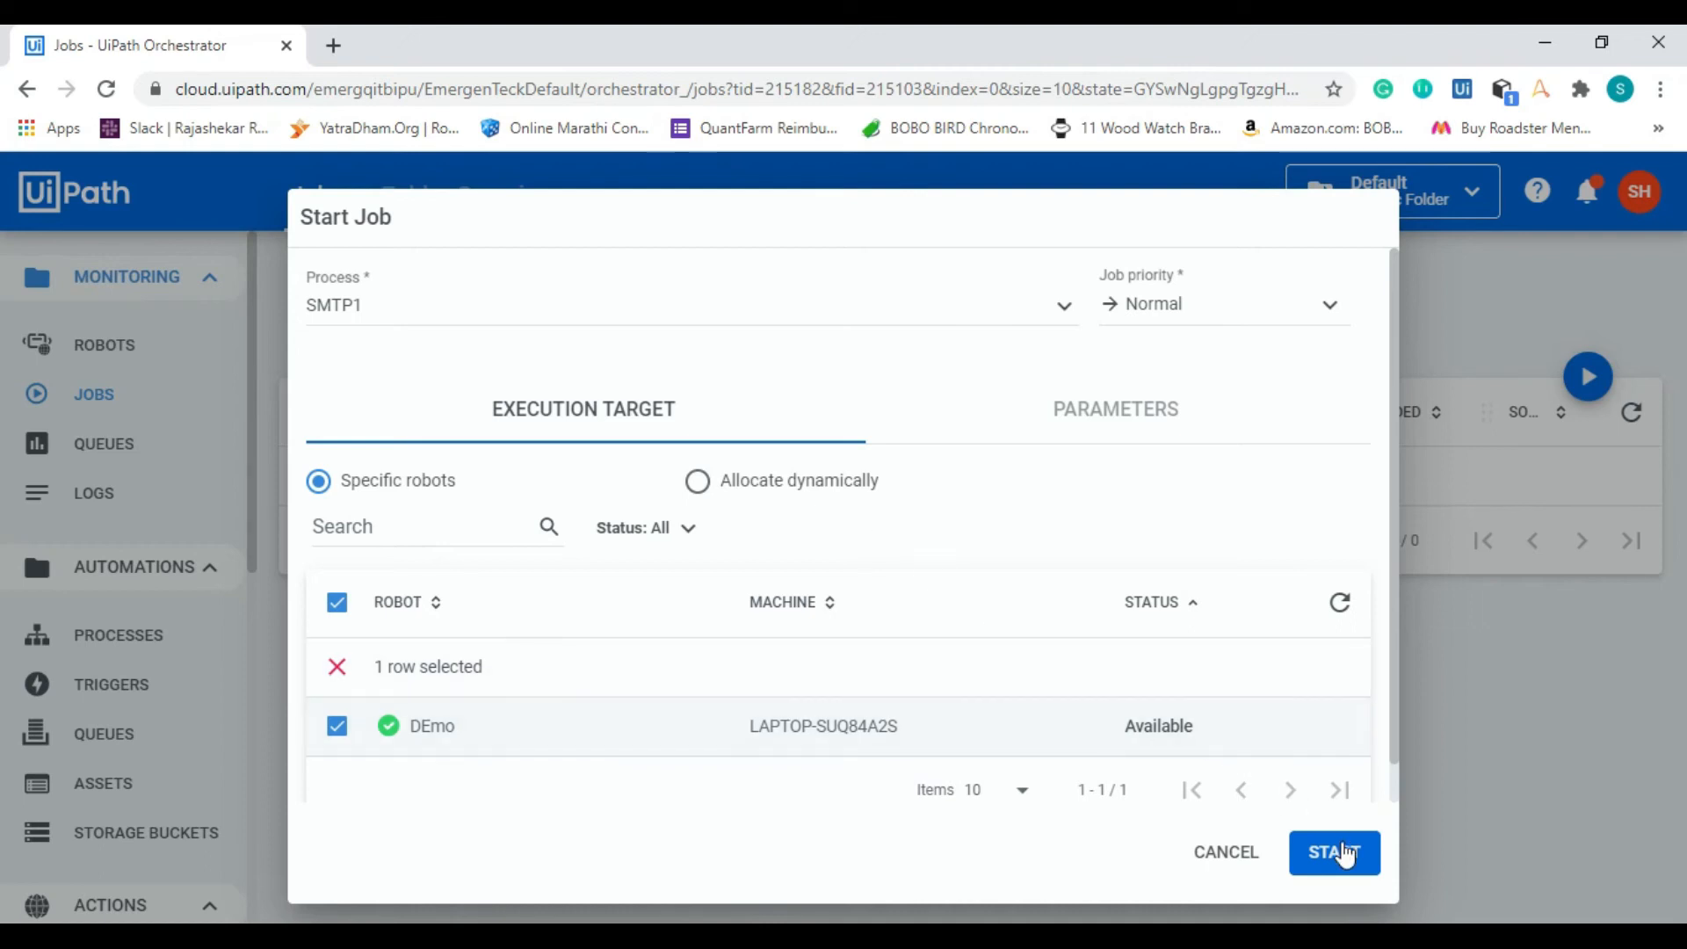
{"action": "left_click", "coordinate": [1372, 851]}
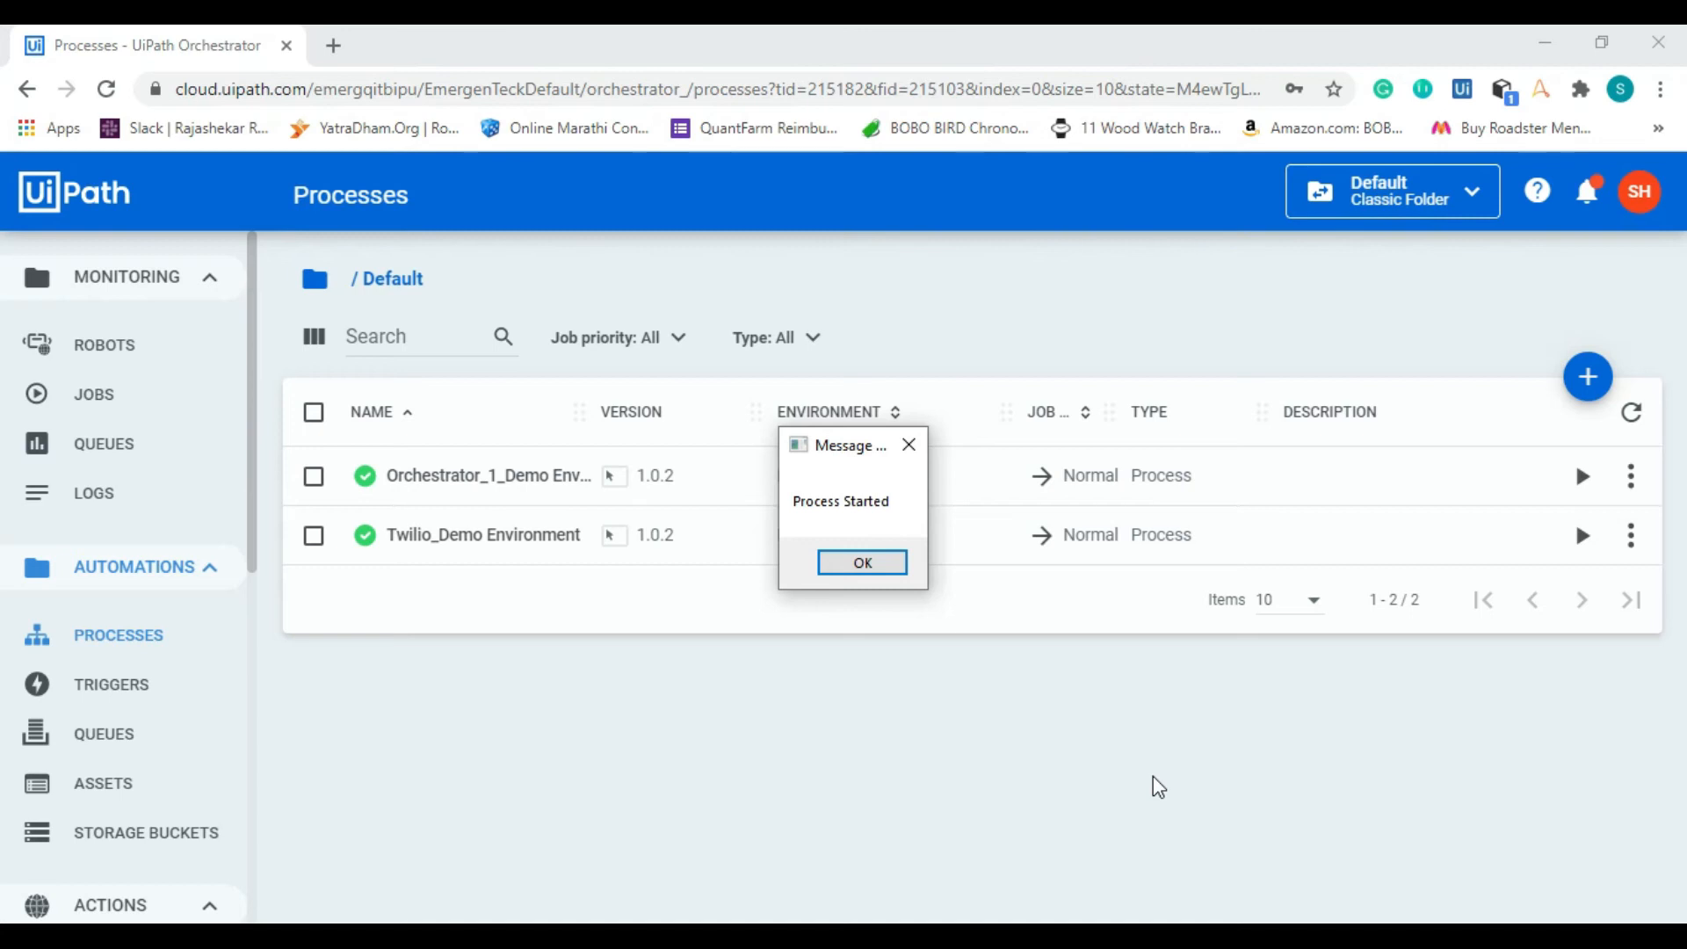
{"action": "left_click", "coordinate": [905, 566]}
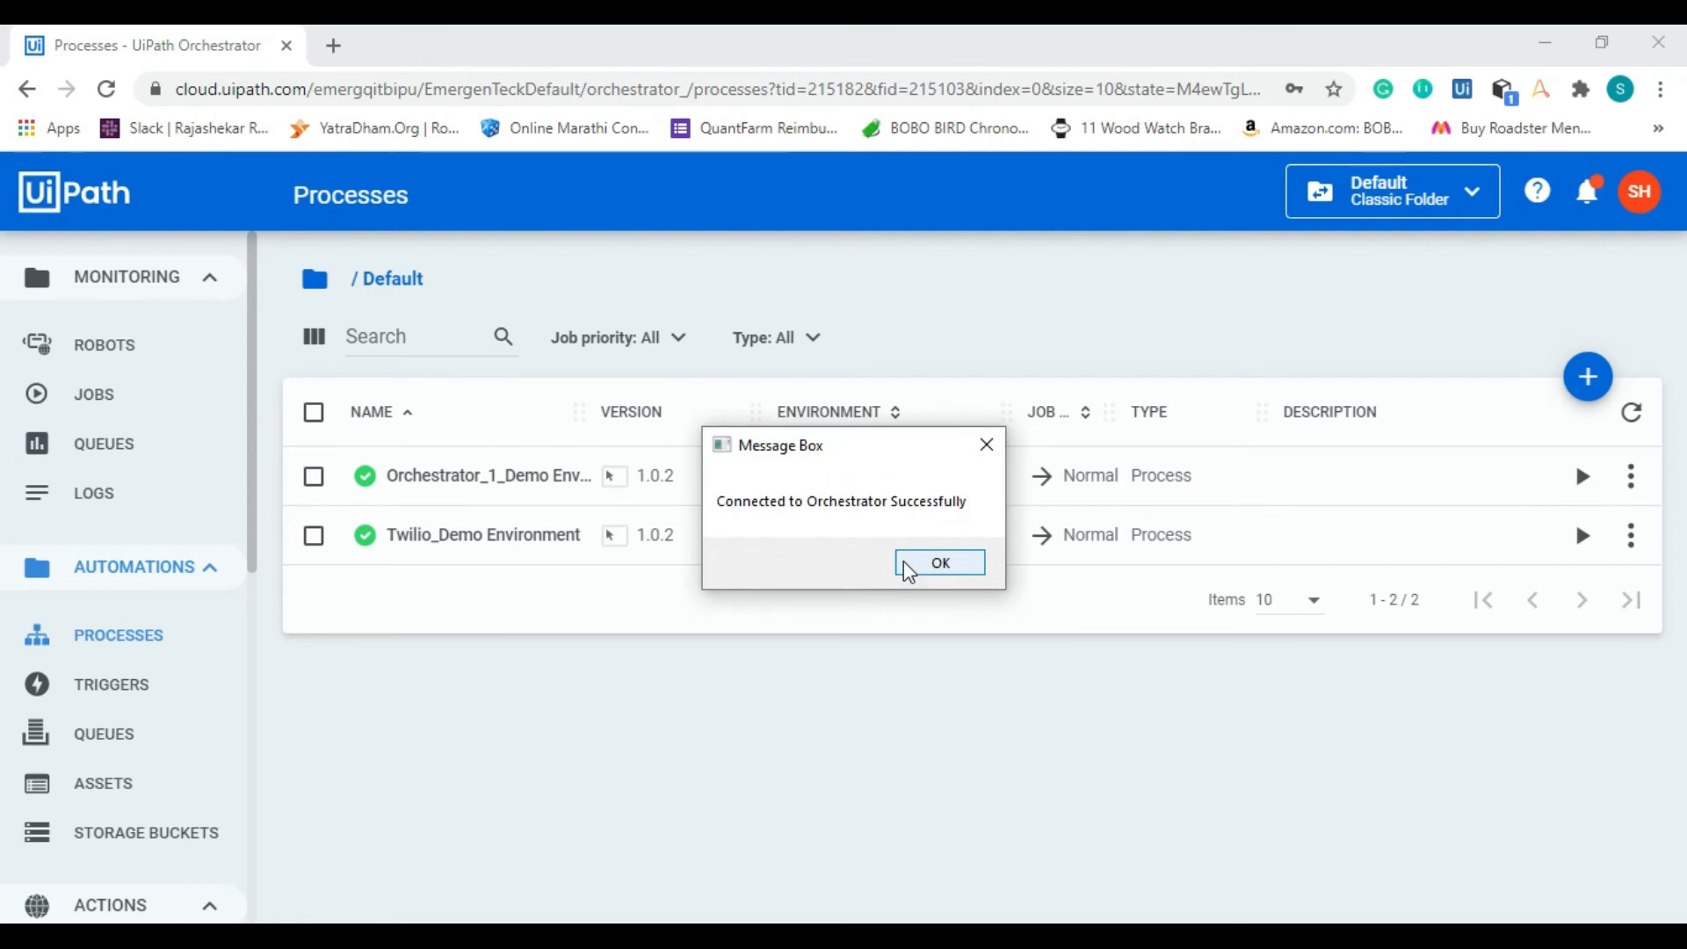
{"action": "left_click", "coordinate": [908, 570]}
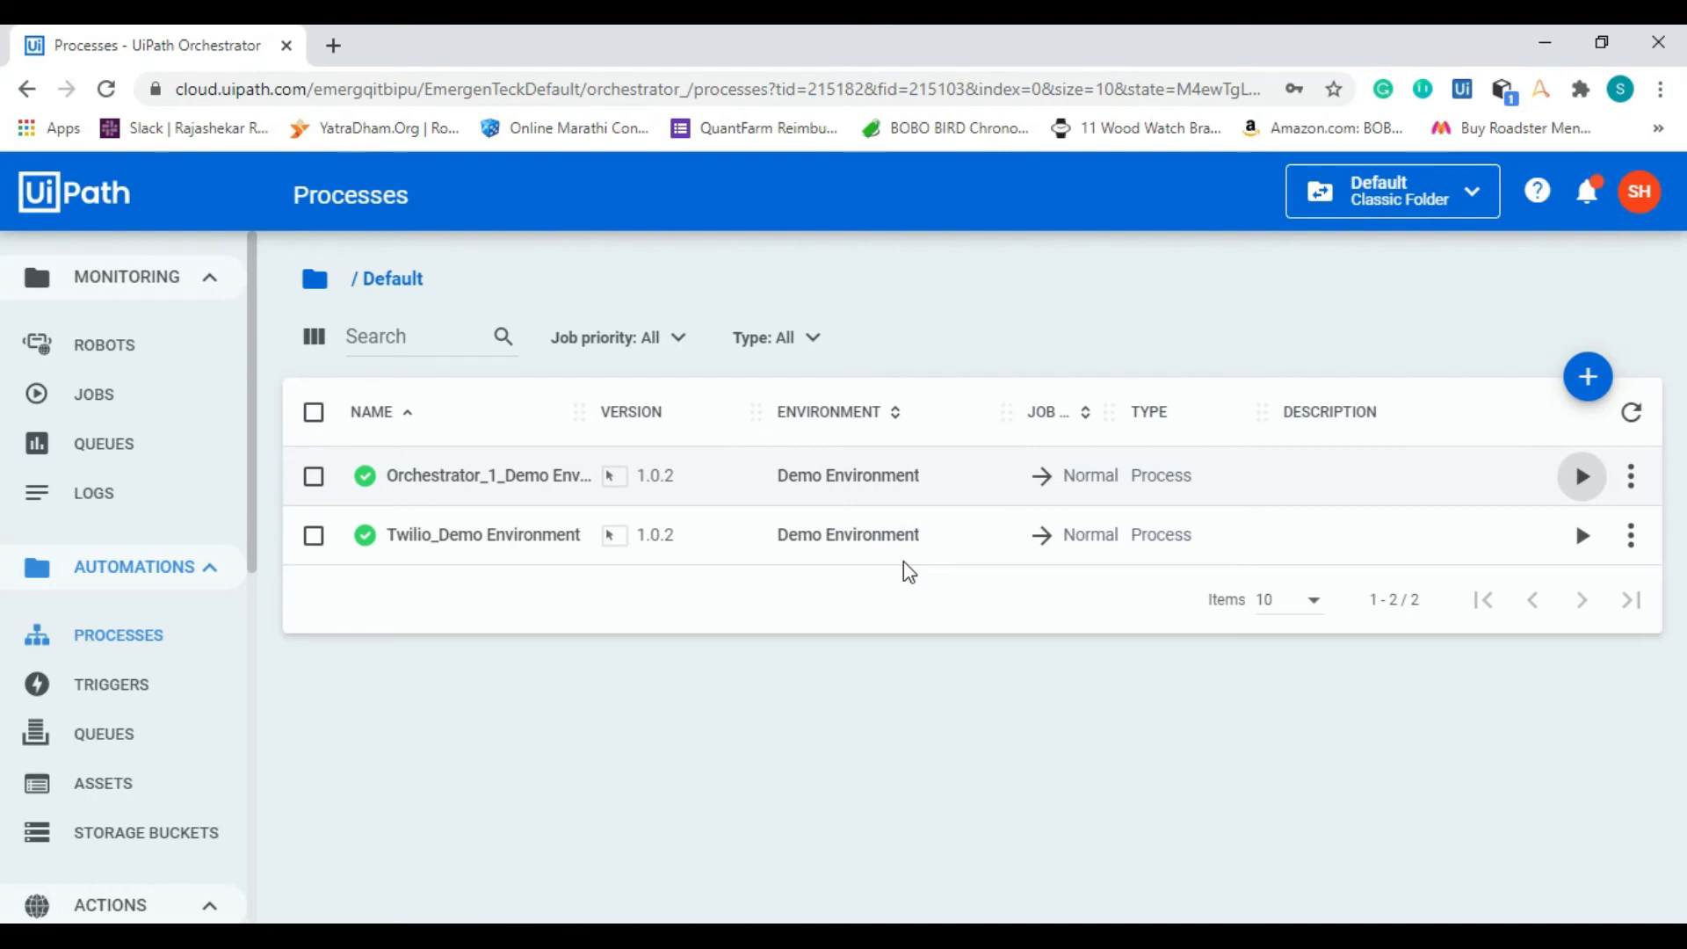
Step: Start adding a time trigger in the Default folder and name it Demo1
{"action": "left_click", "coordinate": [251, 558]}
{"action": "left_click_drag", "start_coordinate": [251, 557], "coordinate": [252, 615]}
{"action": "left_click", "coordinate": [174, 577]}
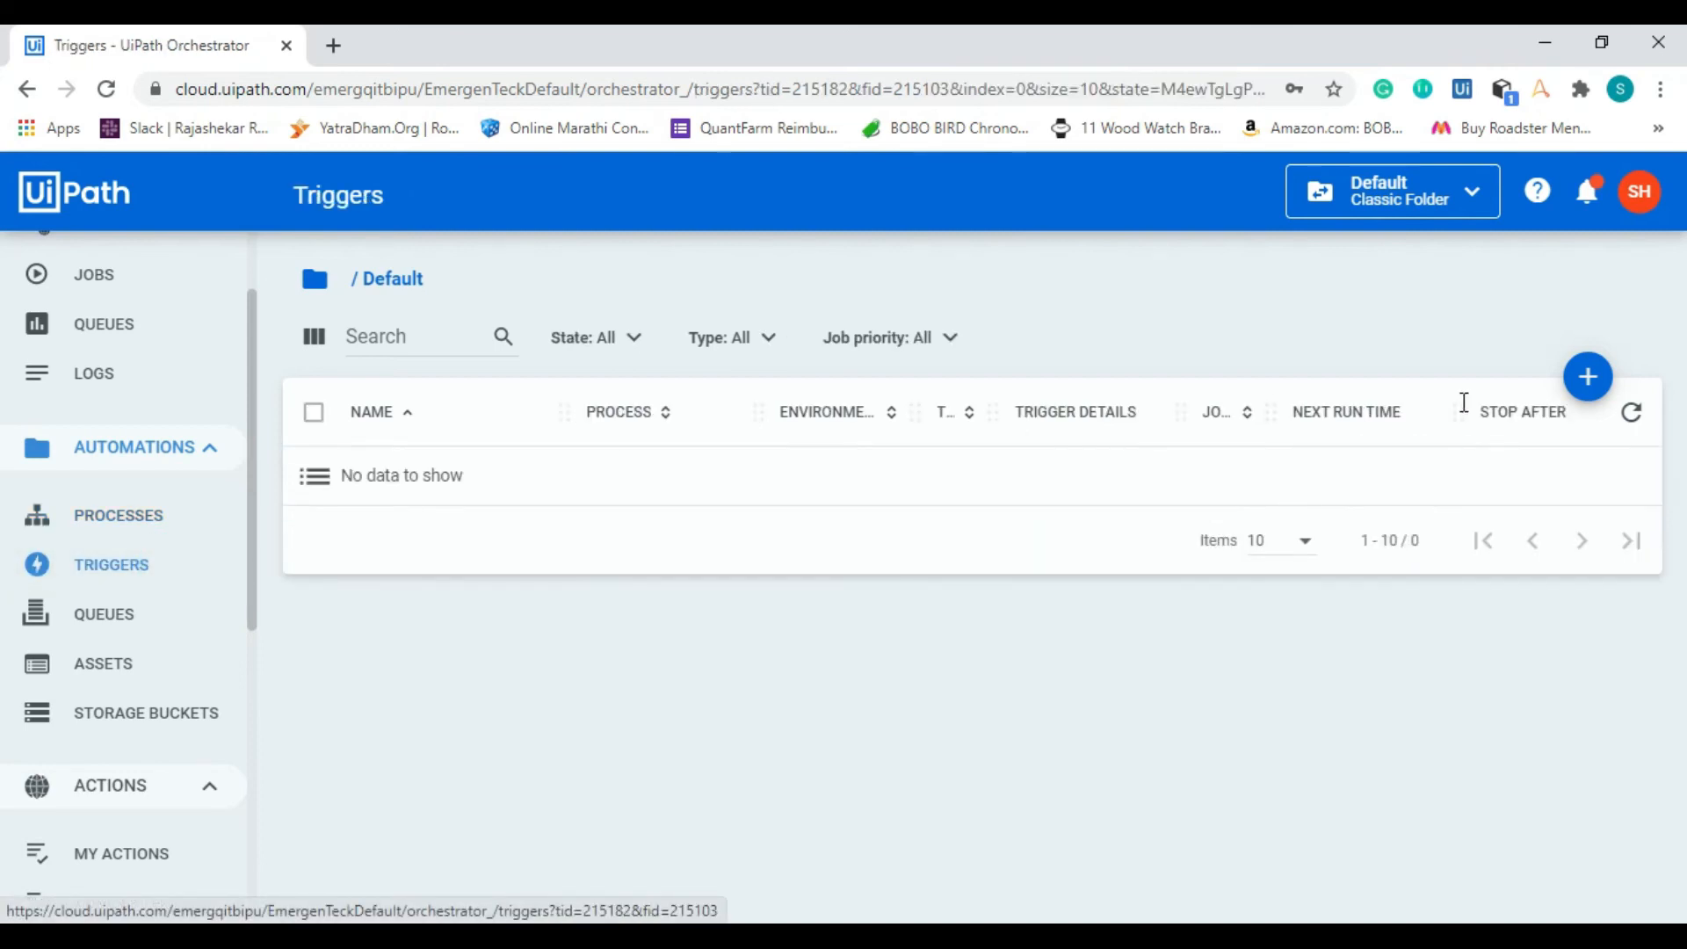
{"action": "left_click", "coordinate": [1590, 379]}
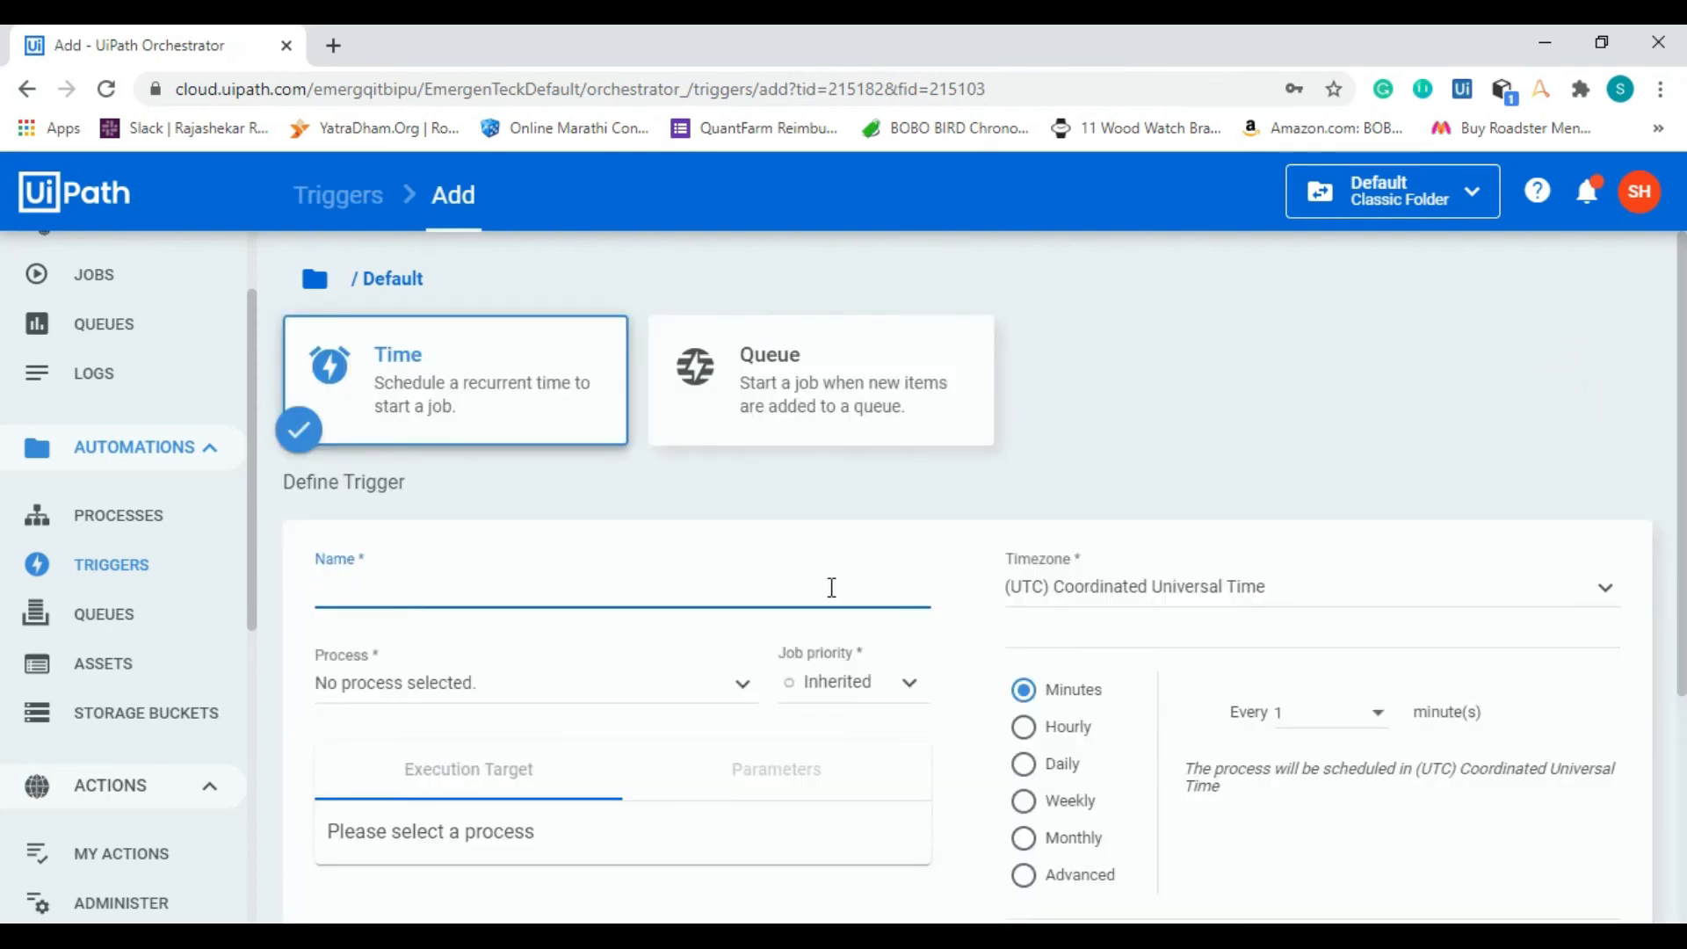
{"action": "left_click", "coordinate": [830, 587]}
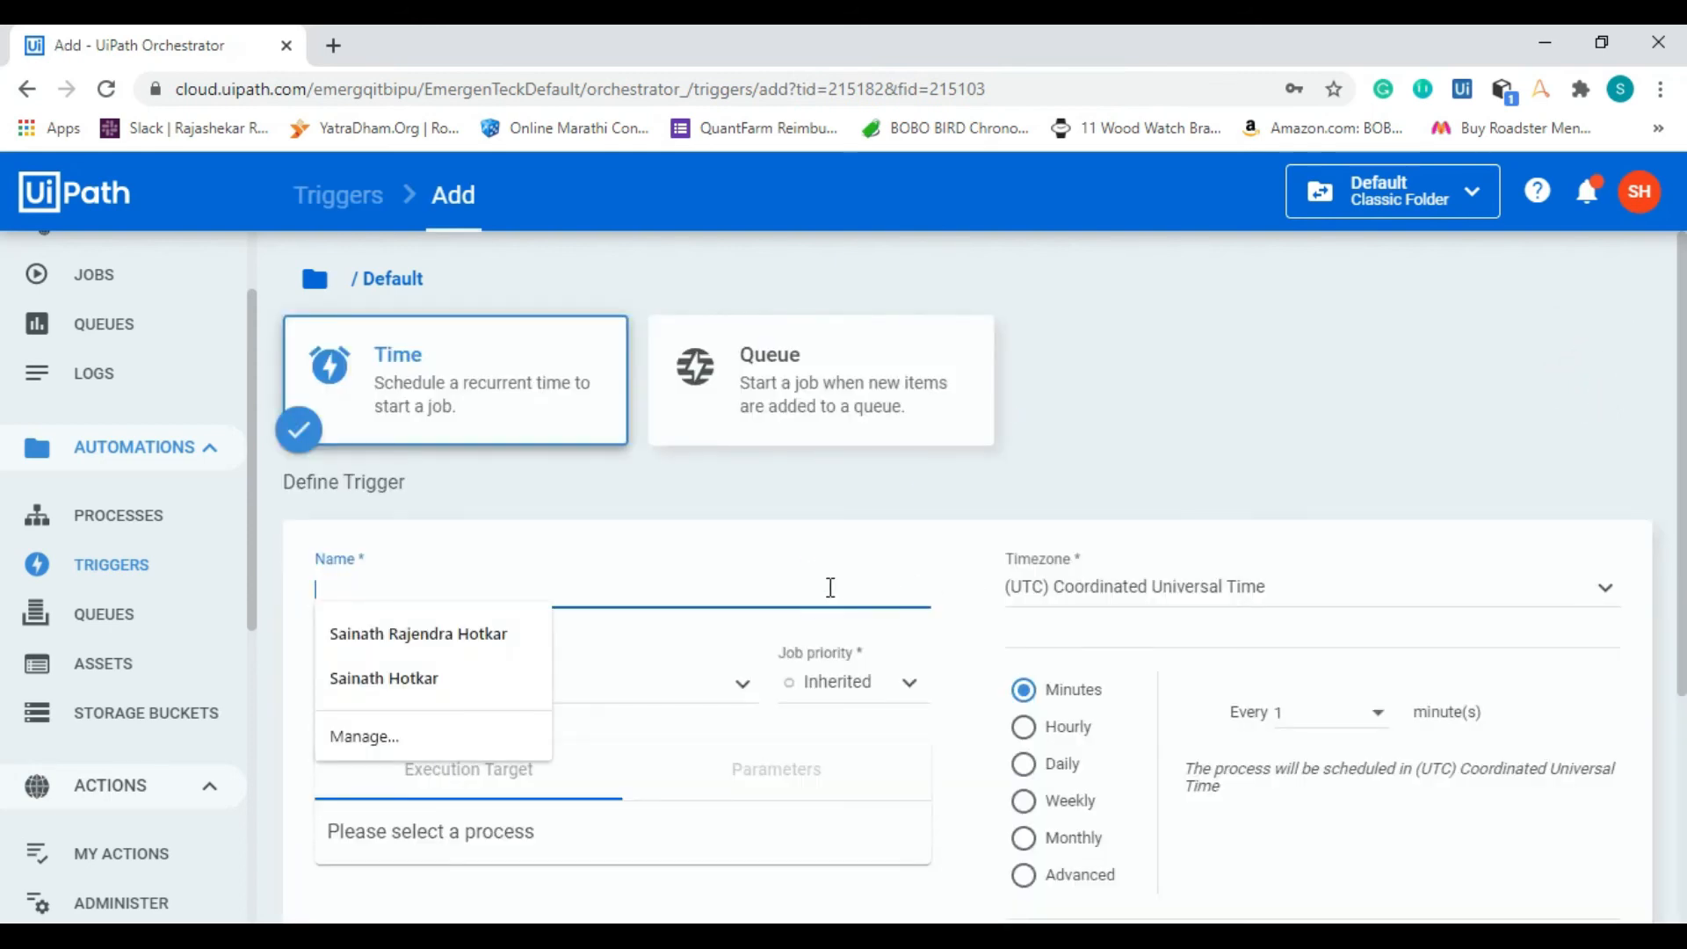
{"action": "type", "text": "Demo1"}
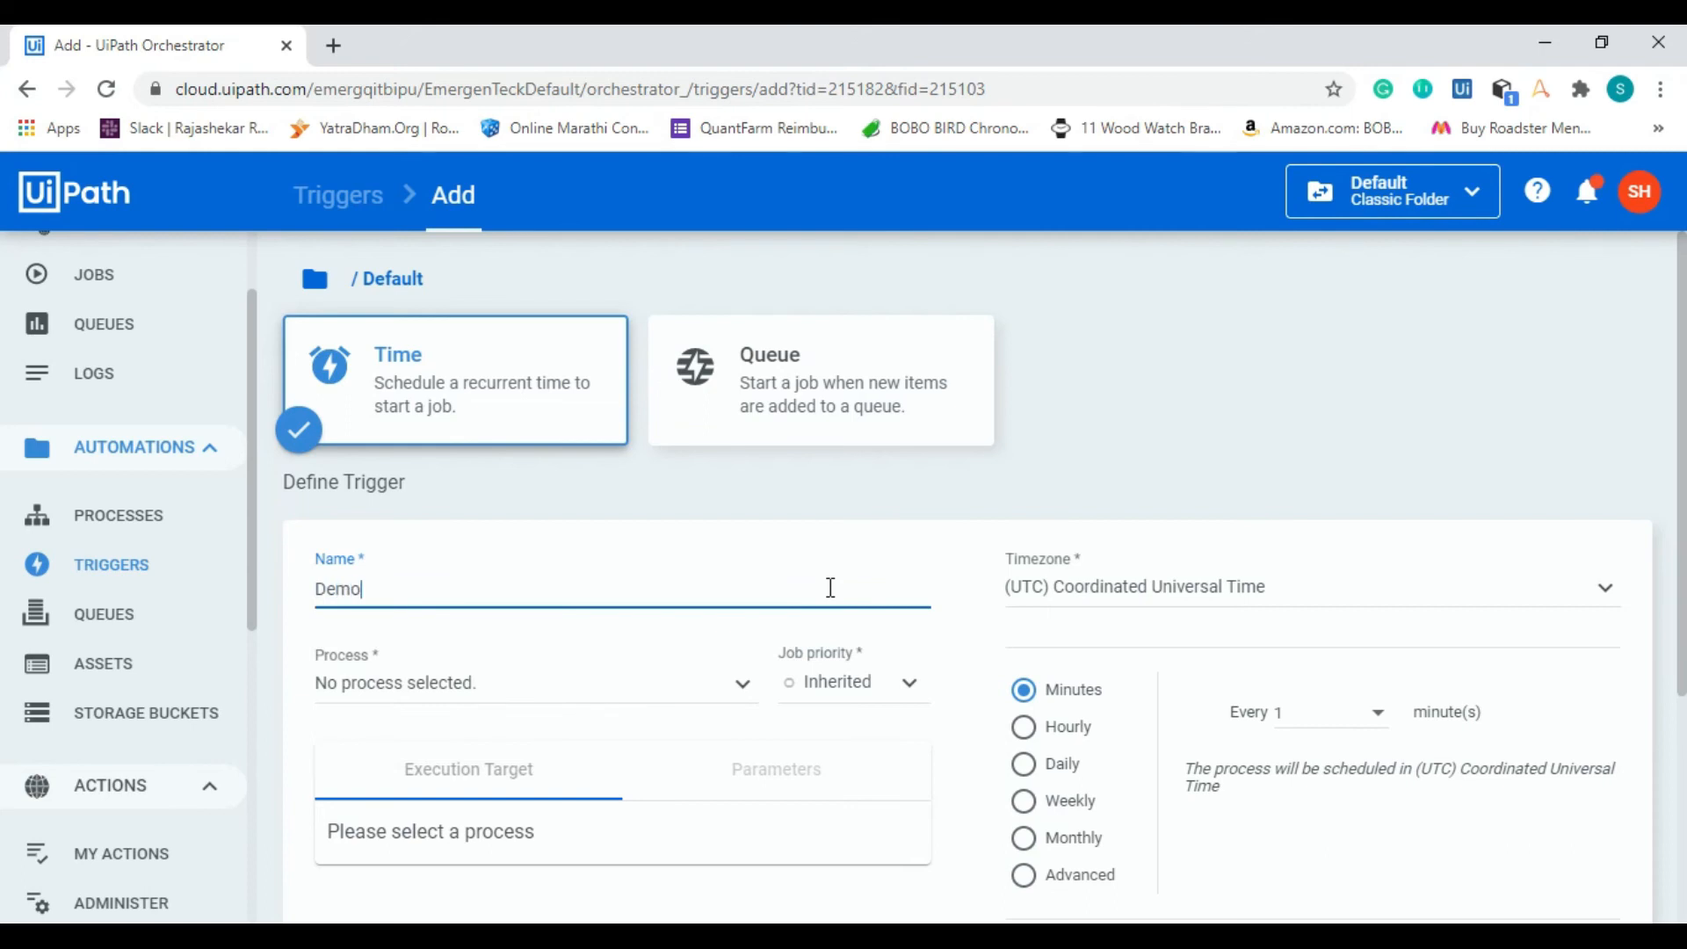
Step: Set the trigger's process to Orchestrator_1_Demo Environment and its job priority to Normal
{"action": "left_click", "coordinate": [651, 695]}
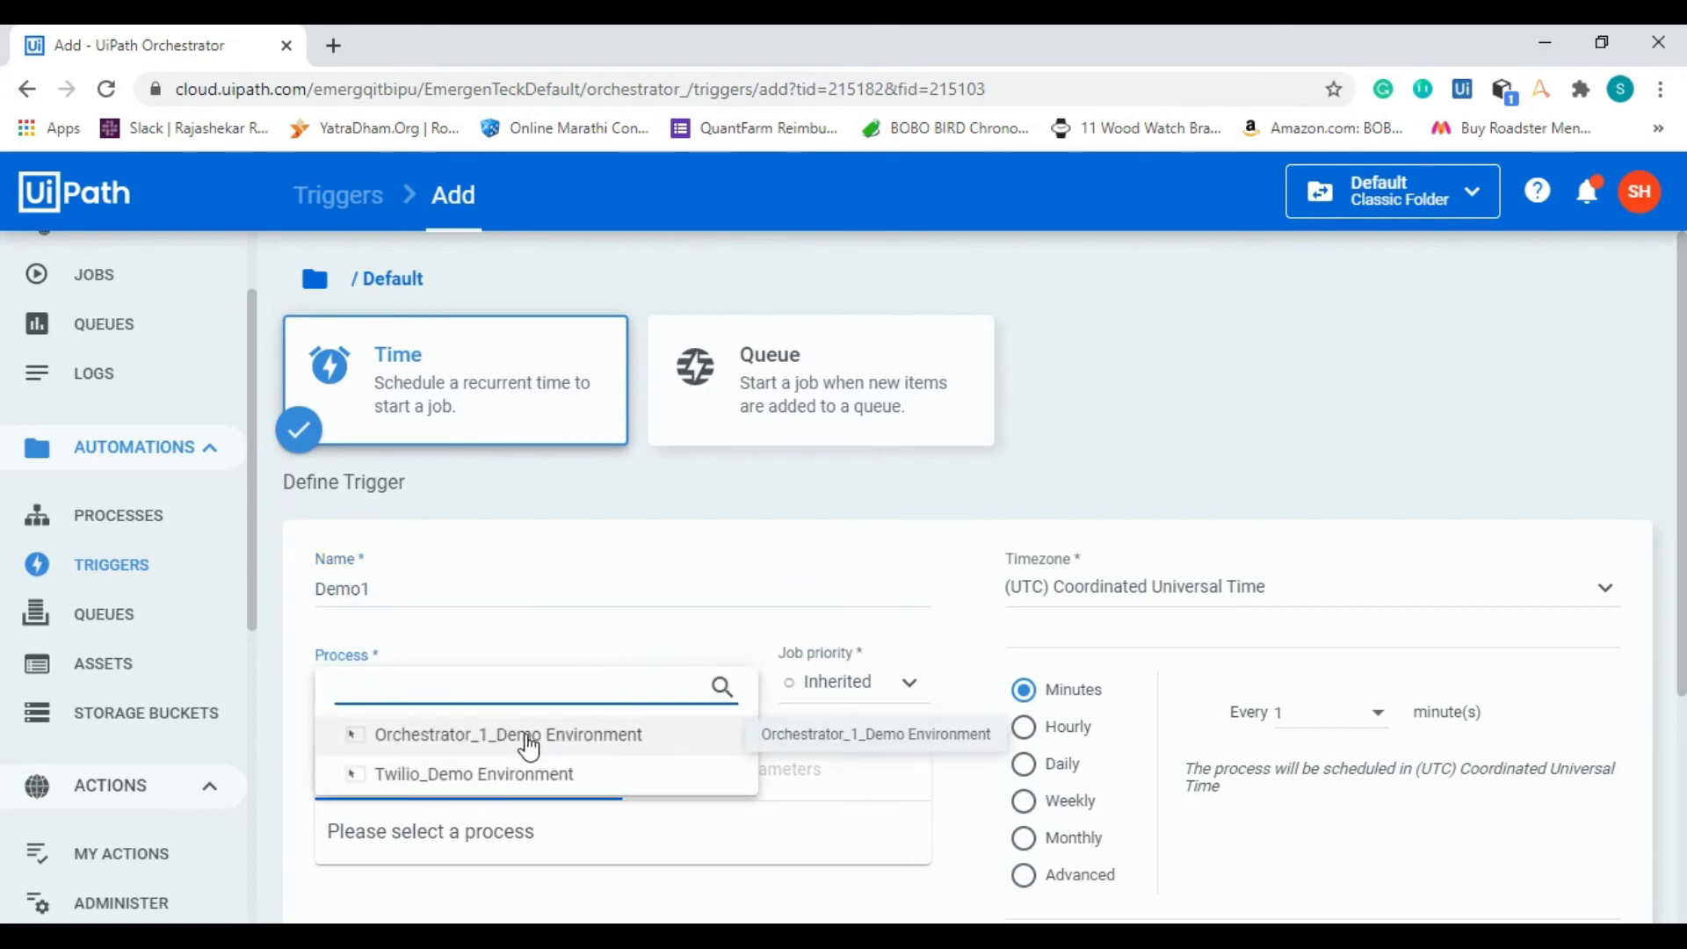
{"action": "left_click", "coordinate": [528, 744]}
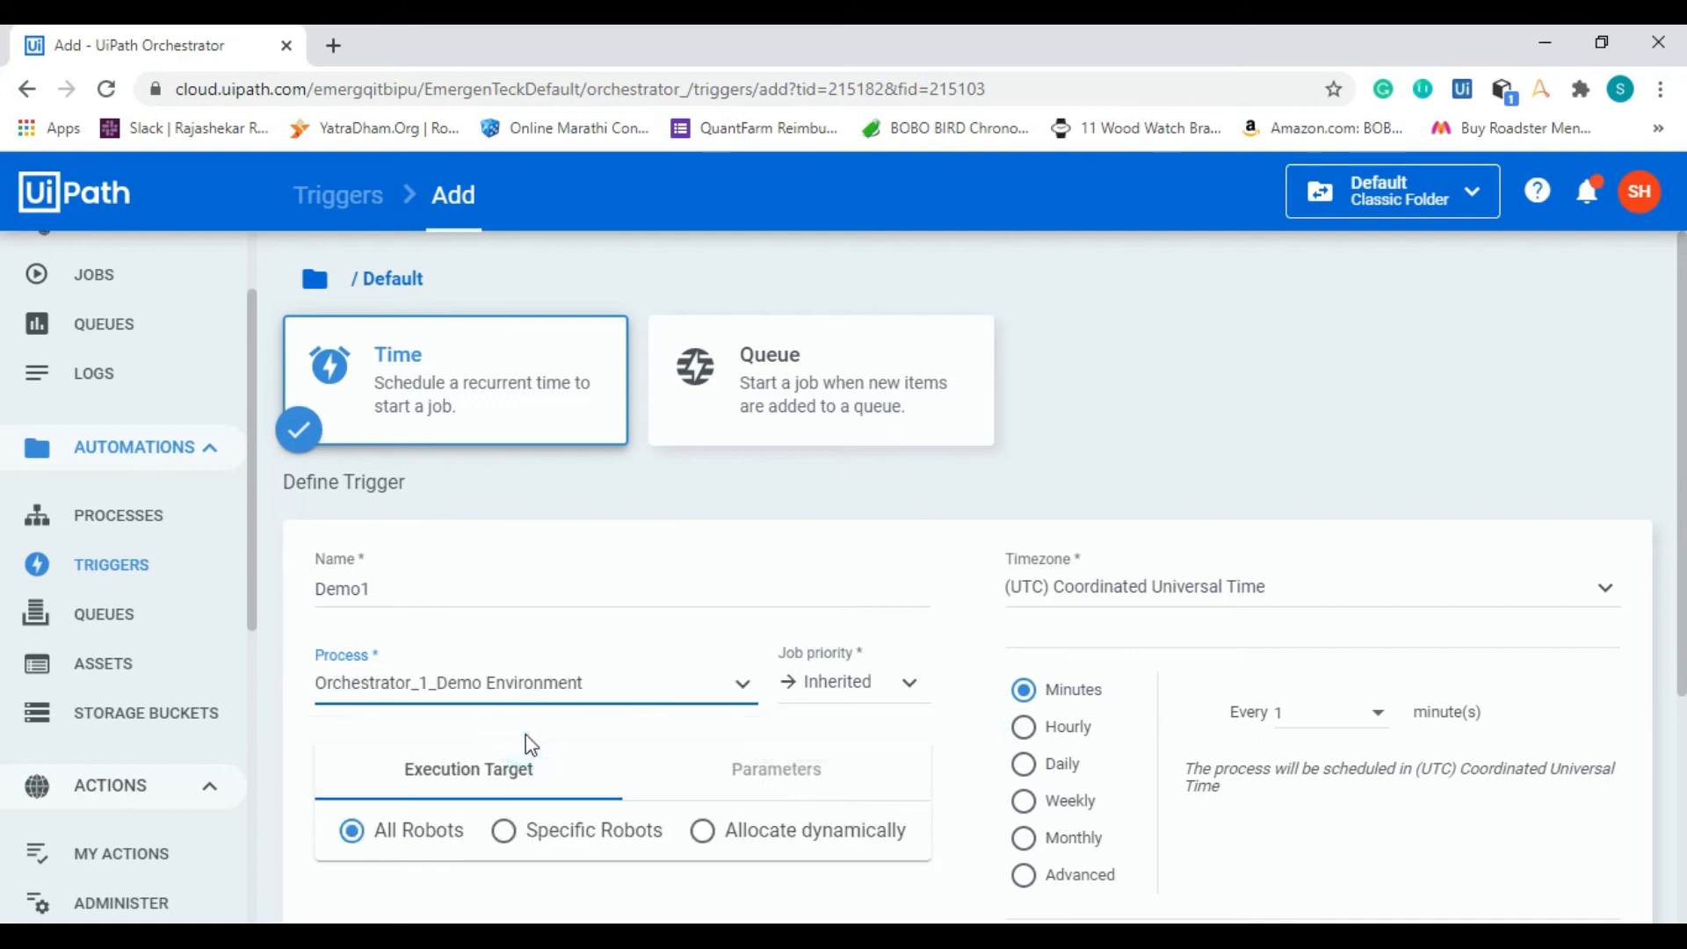
{"action": "left_click", "coordinate": [888, 694]}
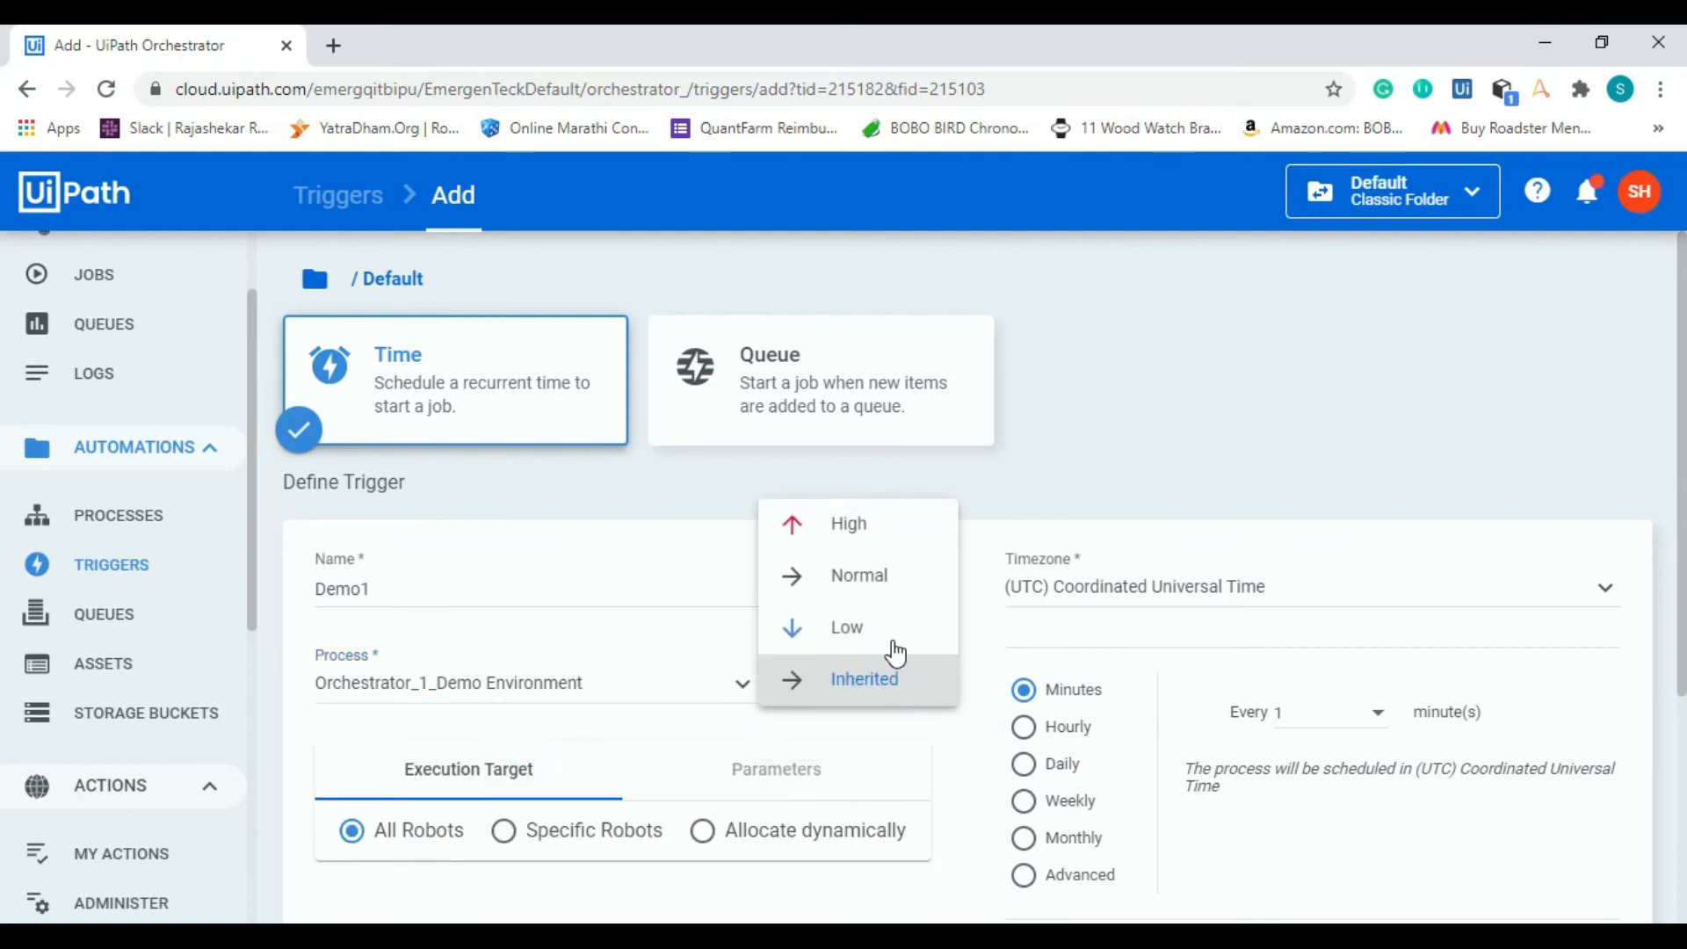
{"action": "left_click", "coordinate": [895, 582]}
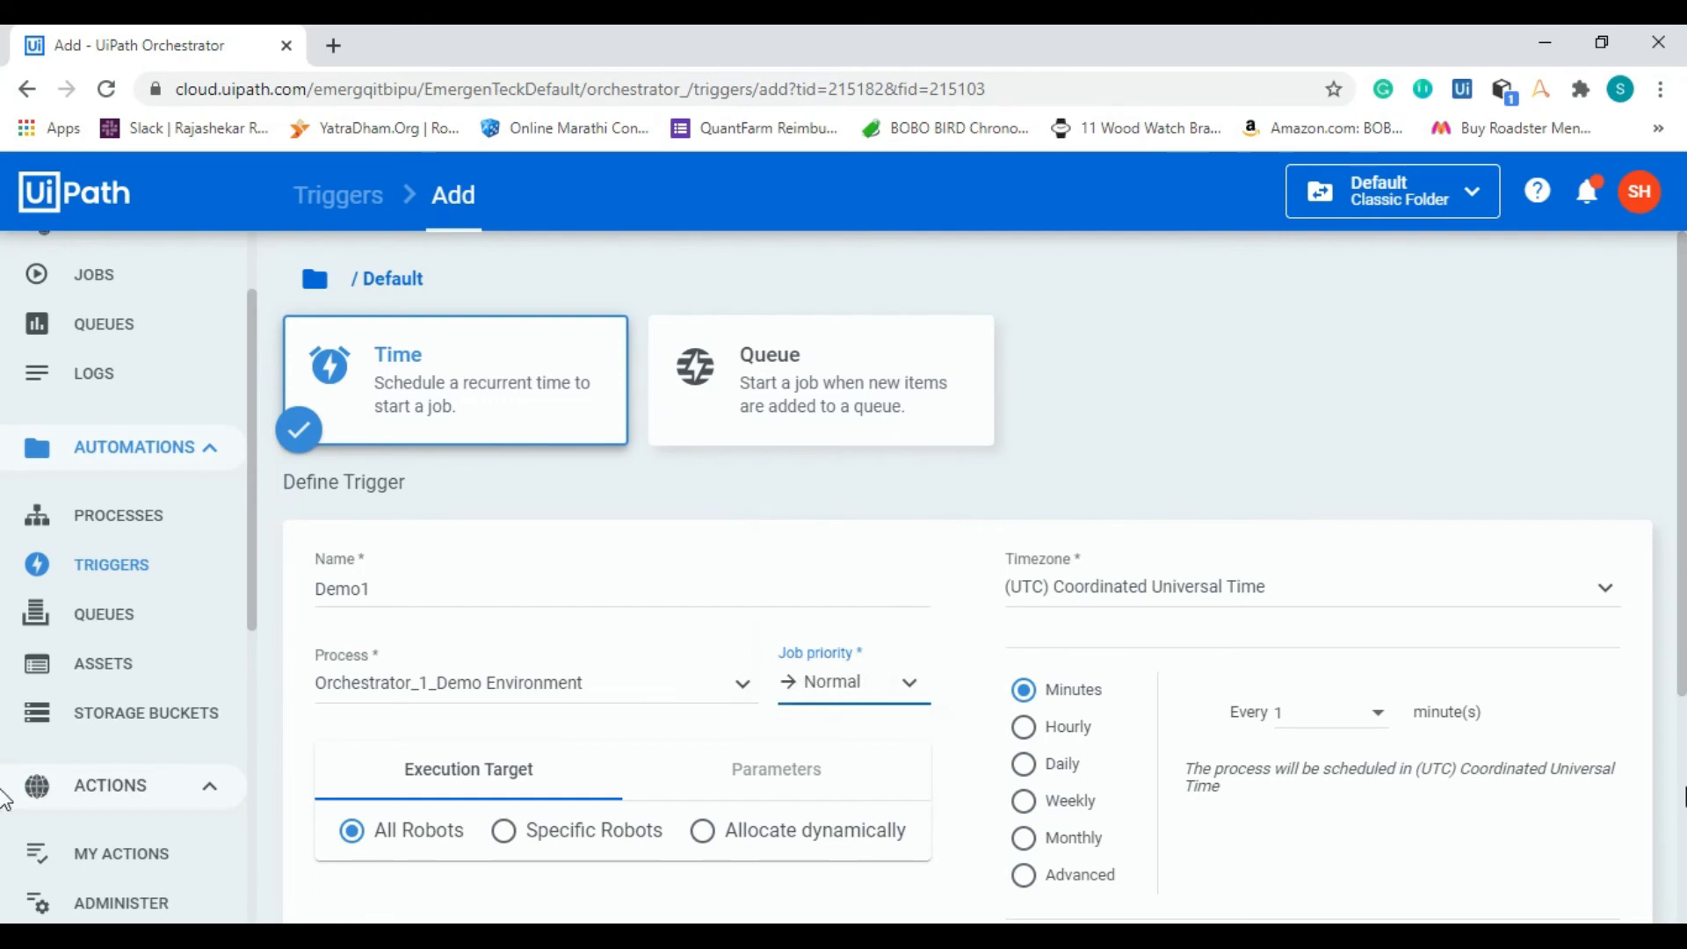
Step: Restrict the trigger's execution target to specific robots and select the DEmo robot
{"action": "scroll", "coordinate": [1216, 506], "scroll_direction": "down", "scroll_amount": 2}
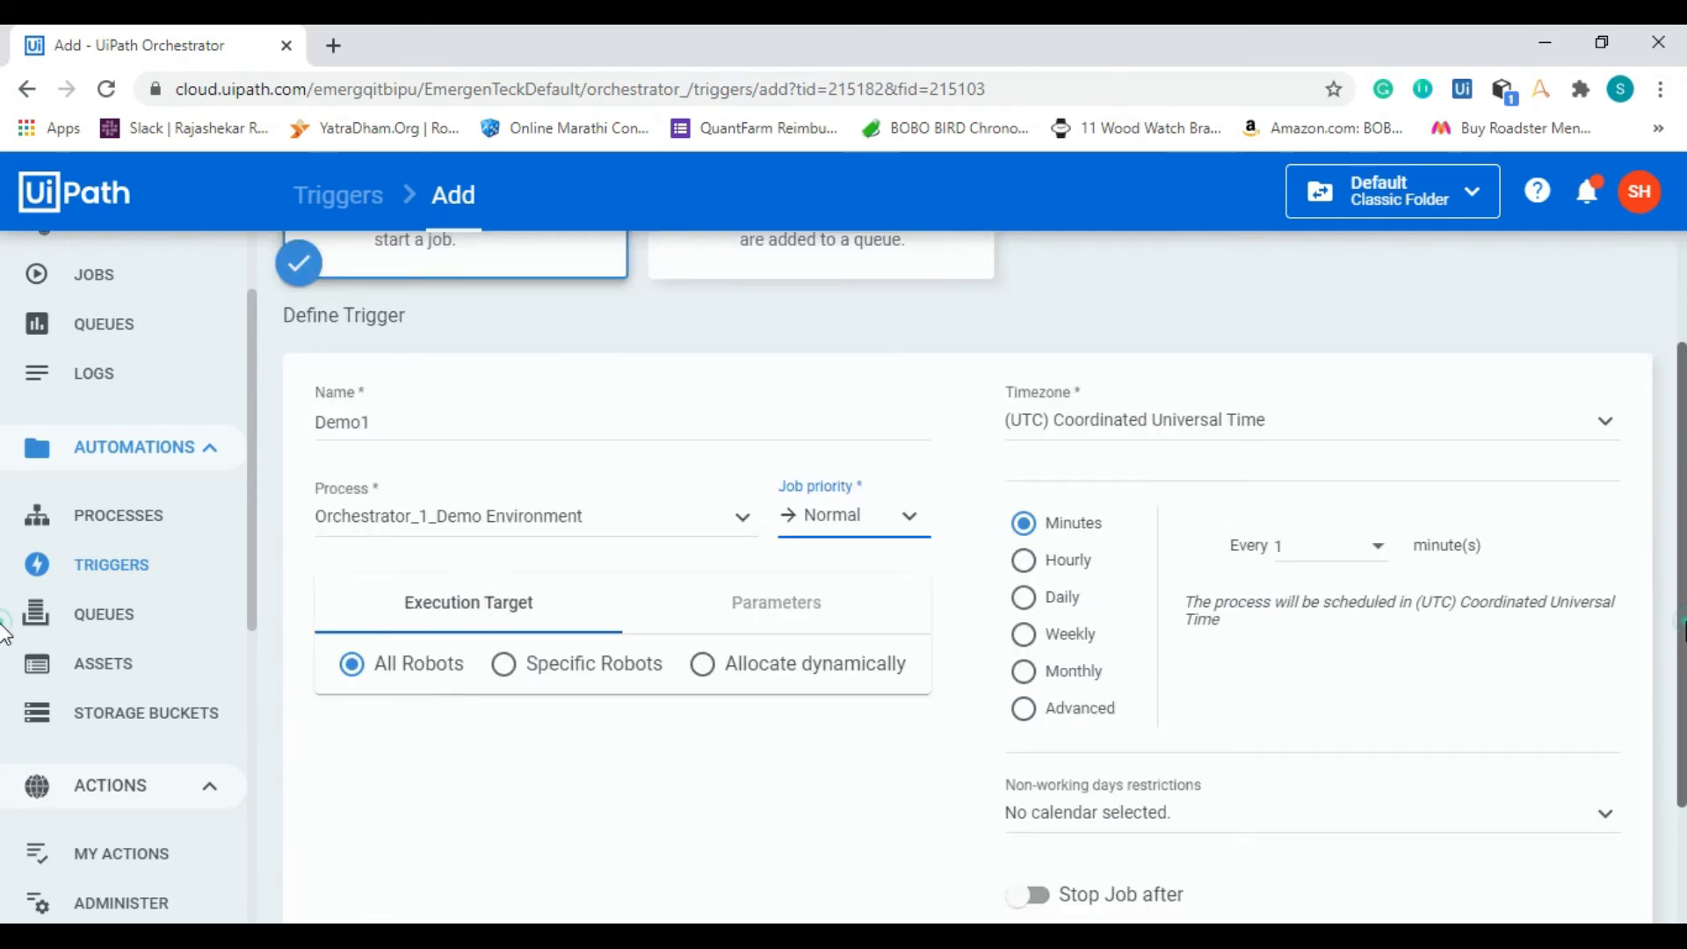
{"action": "scroll", "coordinate": [545, 527], "scroll_direction": "down", "scroll_amount": 2}
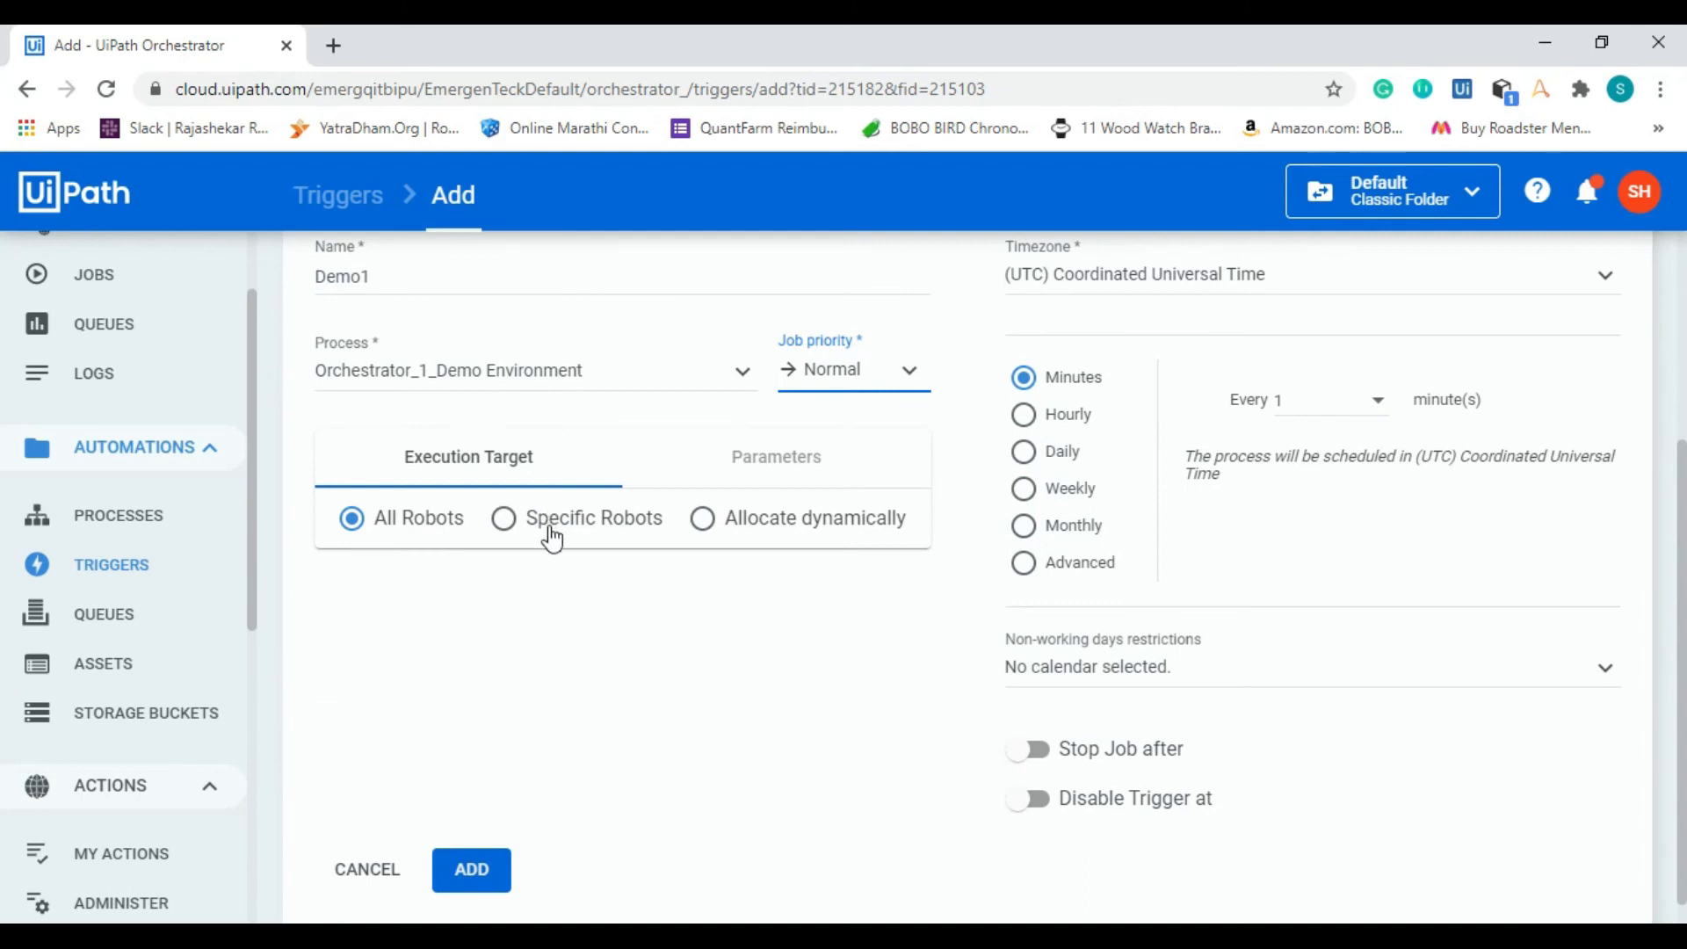
{"action": "left_click", "coordinate": [550, 533]}
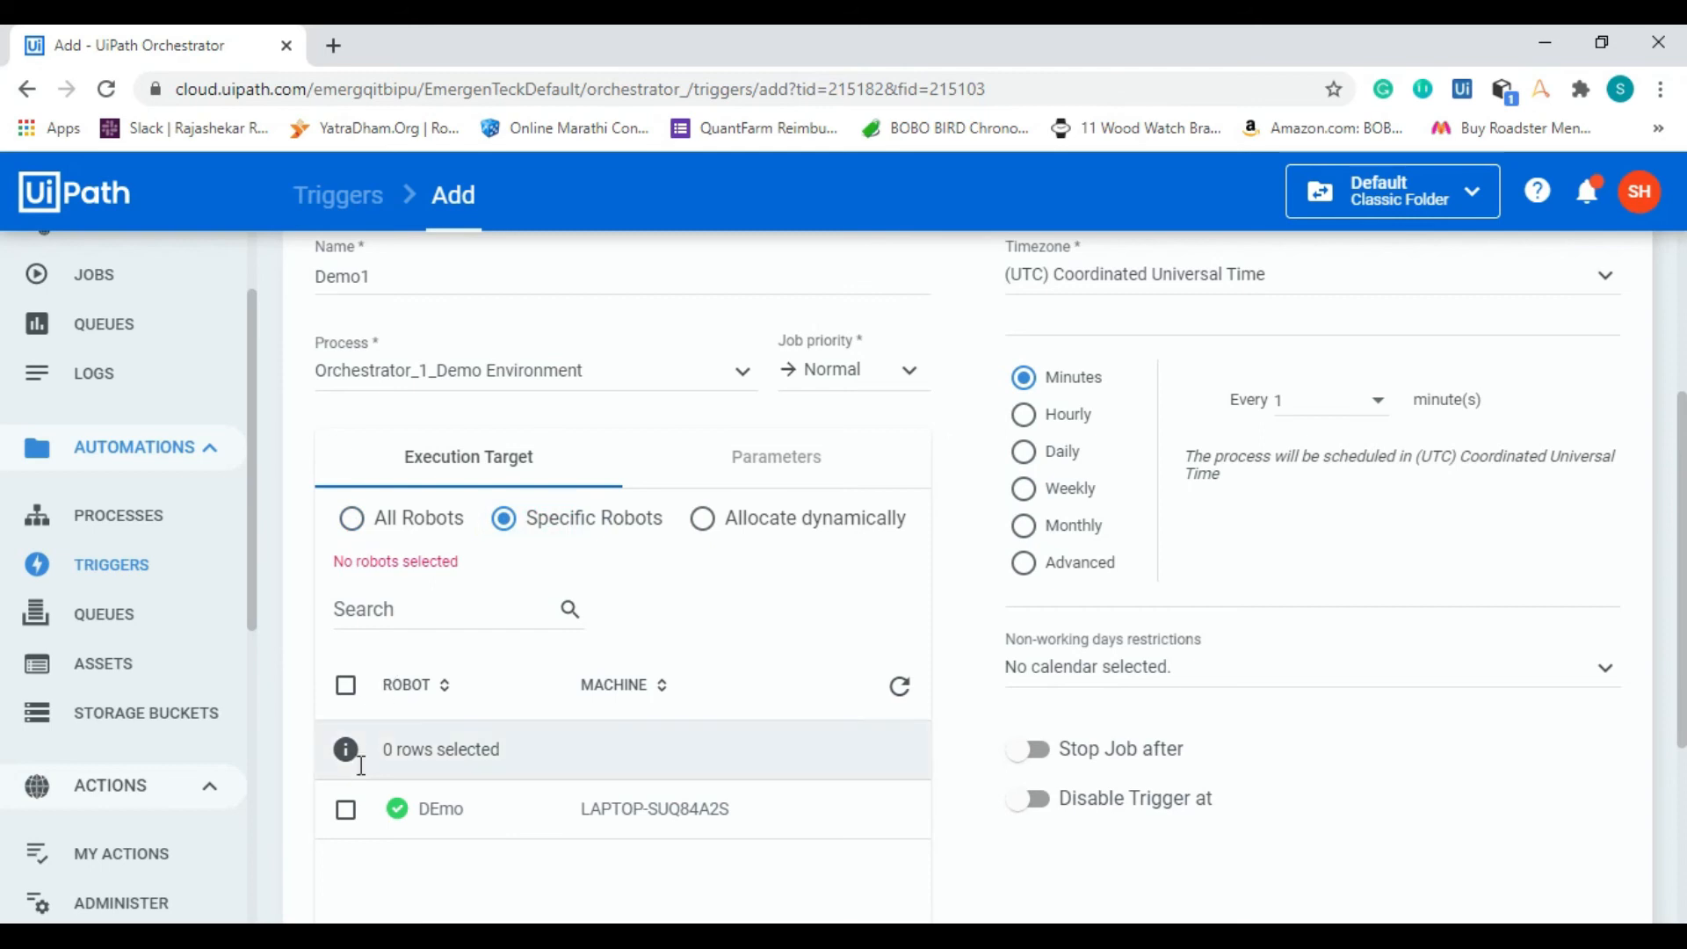
{"action": "left_click", "coordinate": [346, 809]}
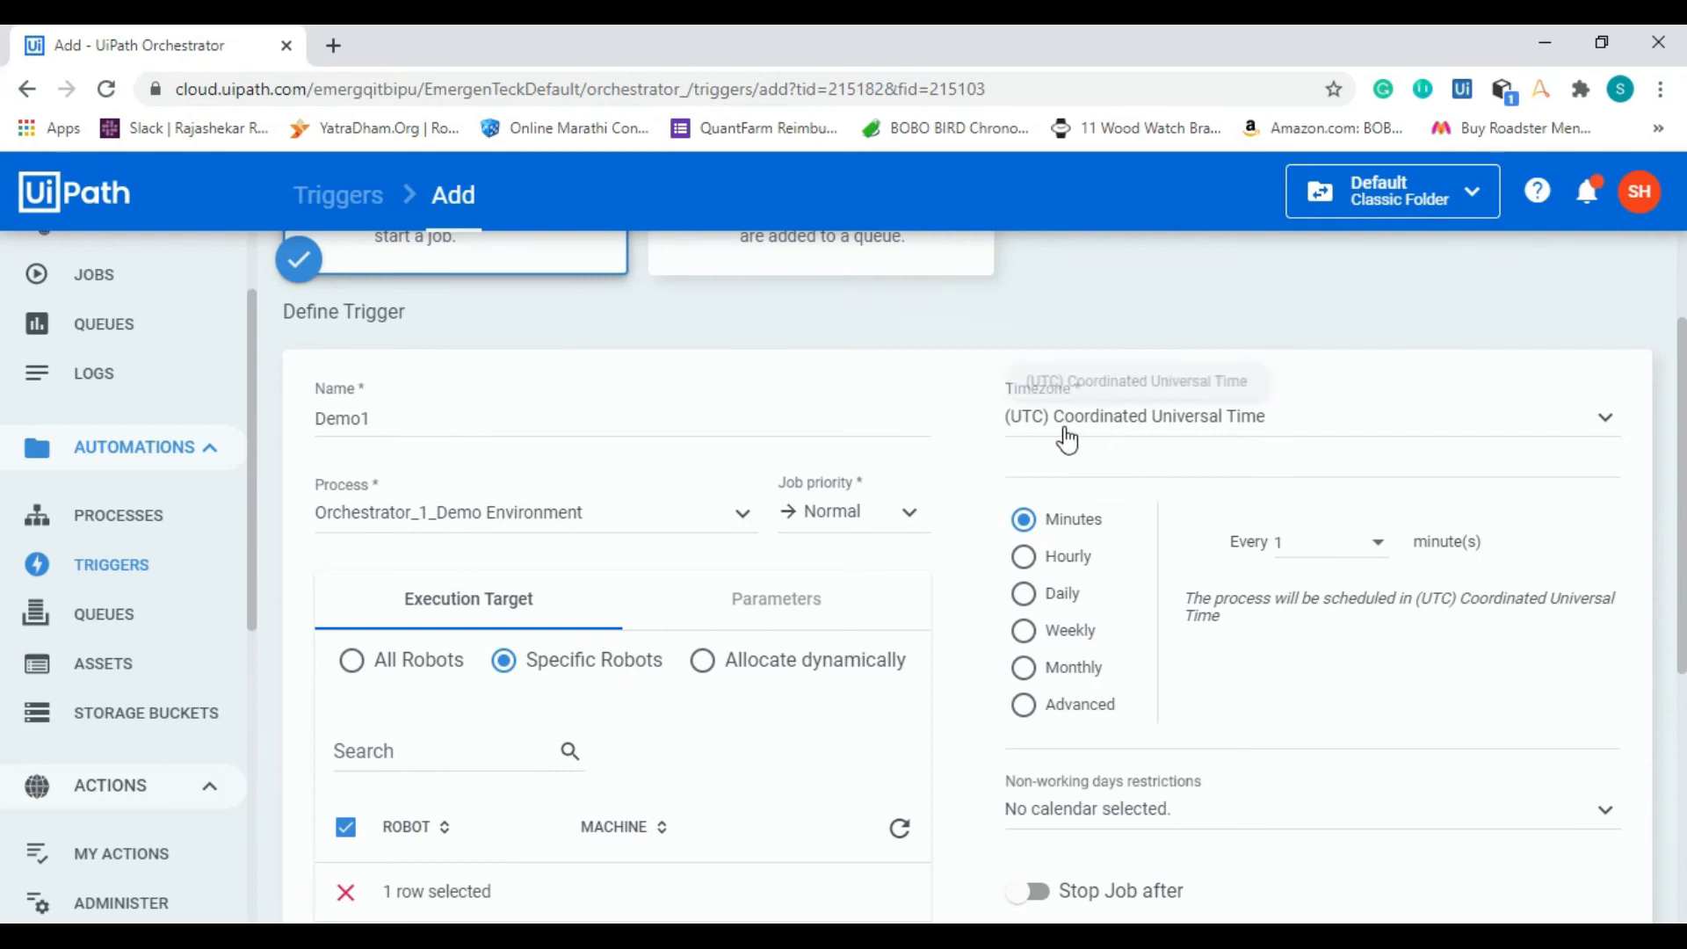
Step: Set the trigger's timezone to (UTC+05:30) Chennai, Kolkata, Mumbai, New Delhi
{"action": "left_click", "coordinate": [1327, 421]}
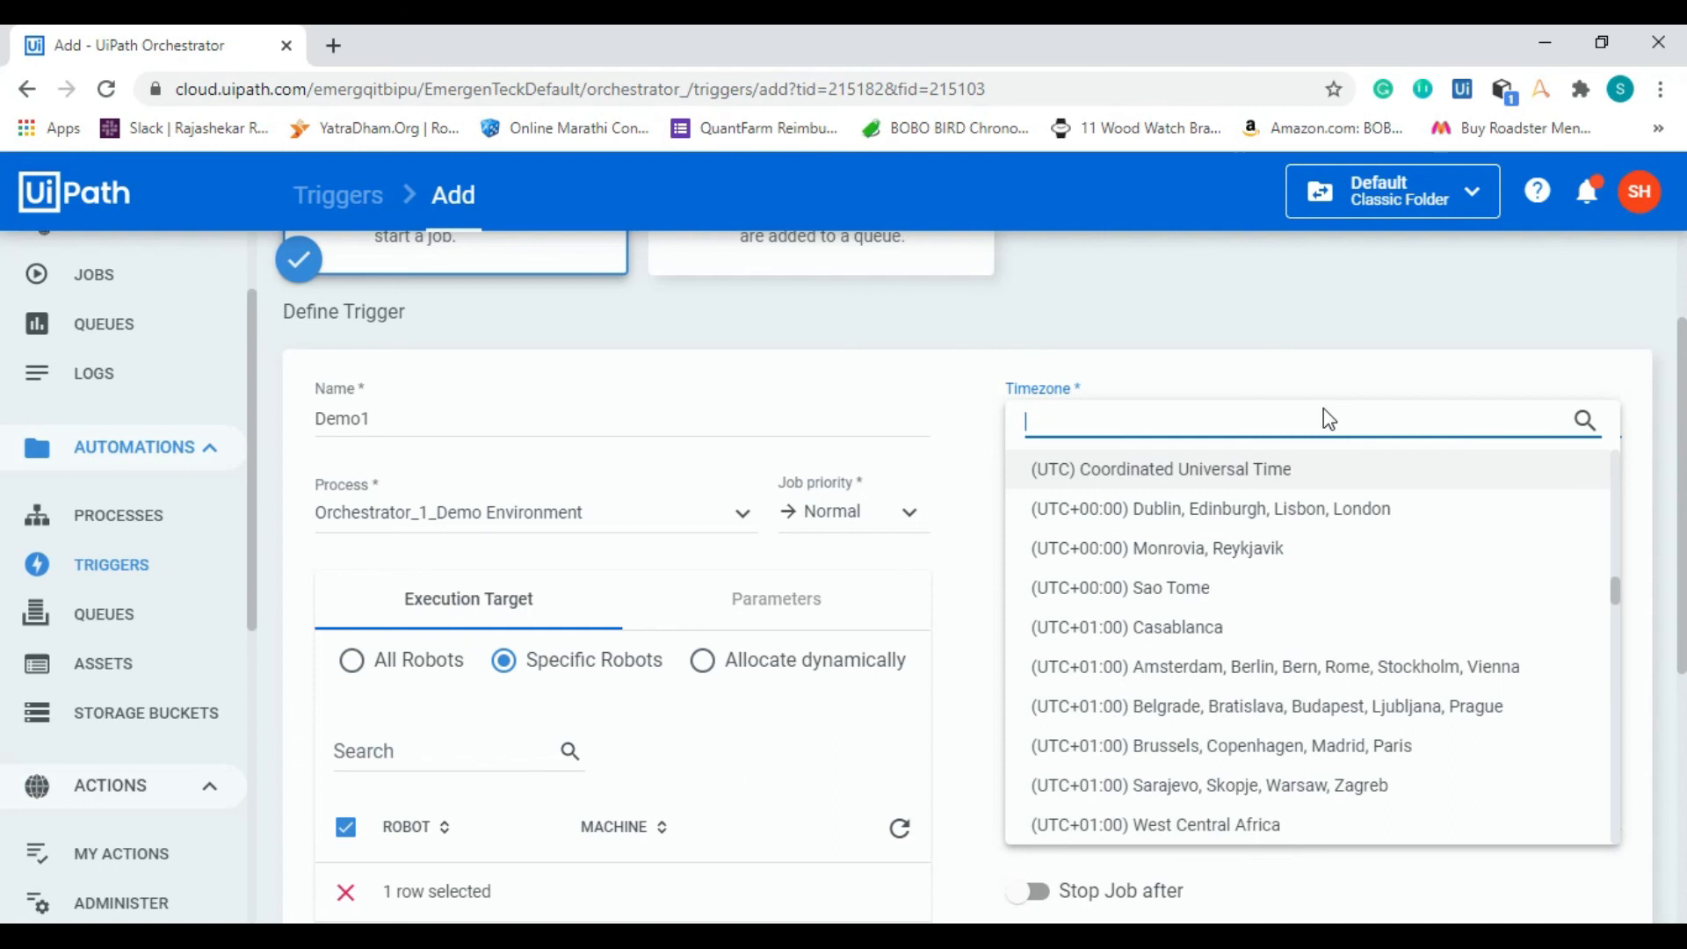
{"action": "type", "text": "kol"}
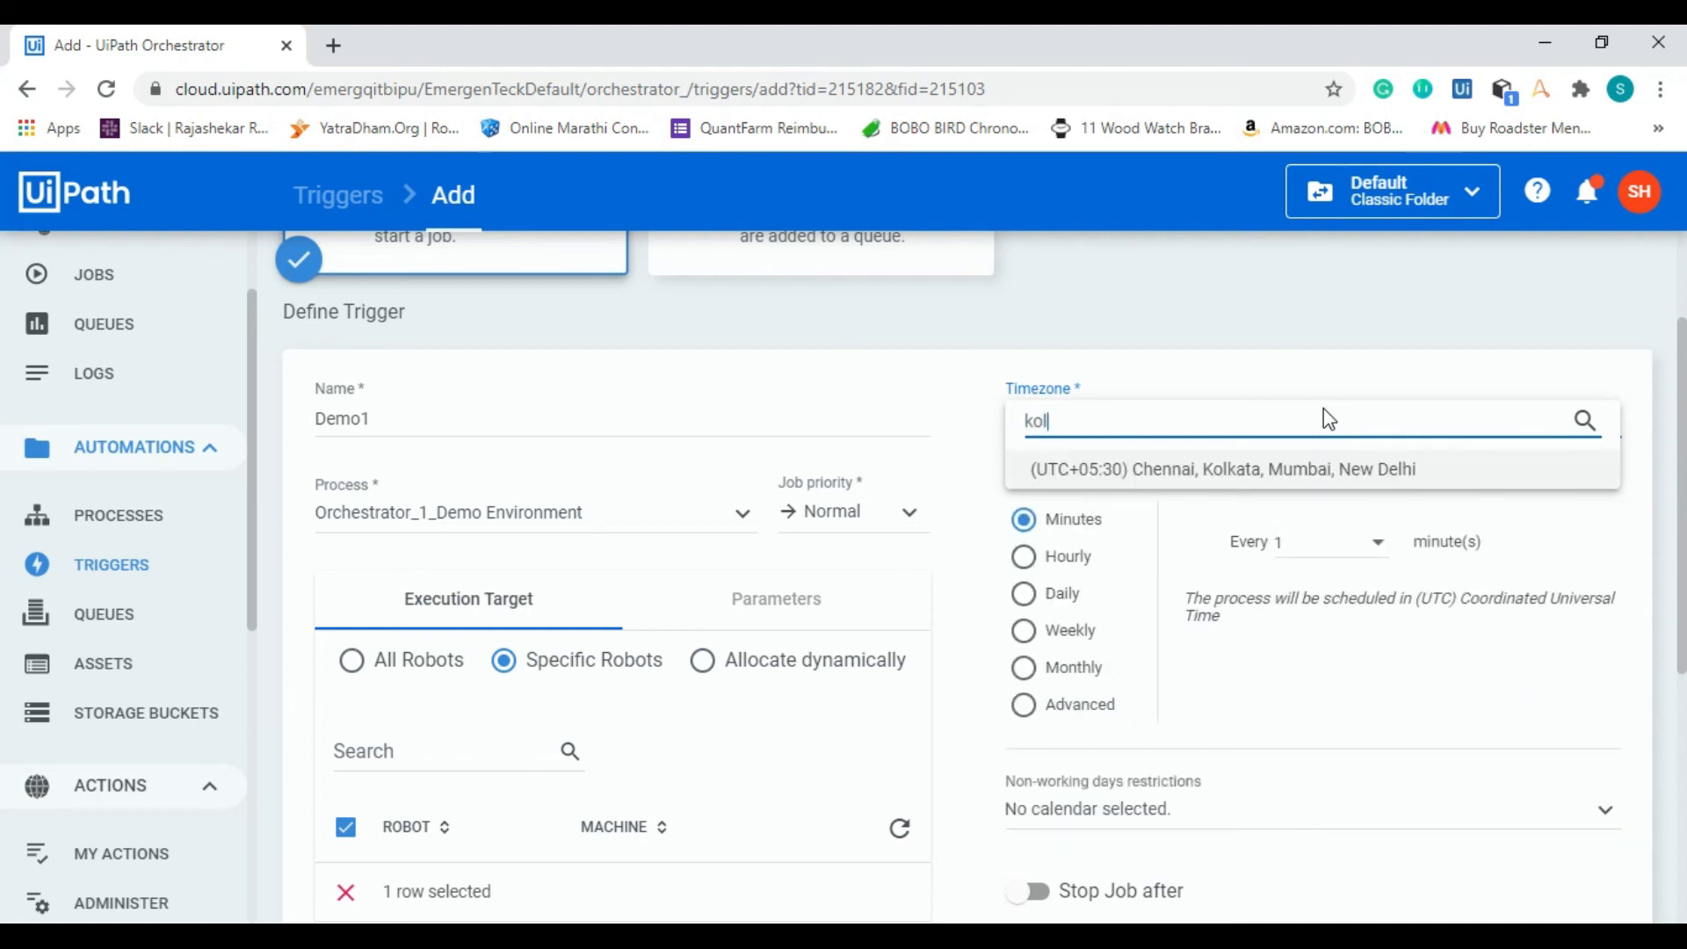
{"action": "left_click", "coordinate": [1331, 479]}
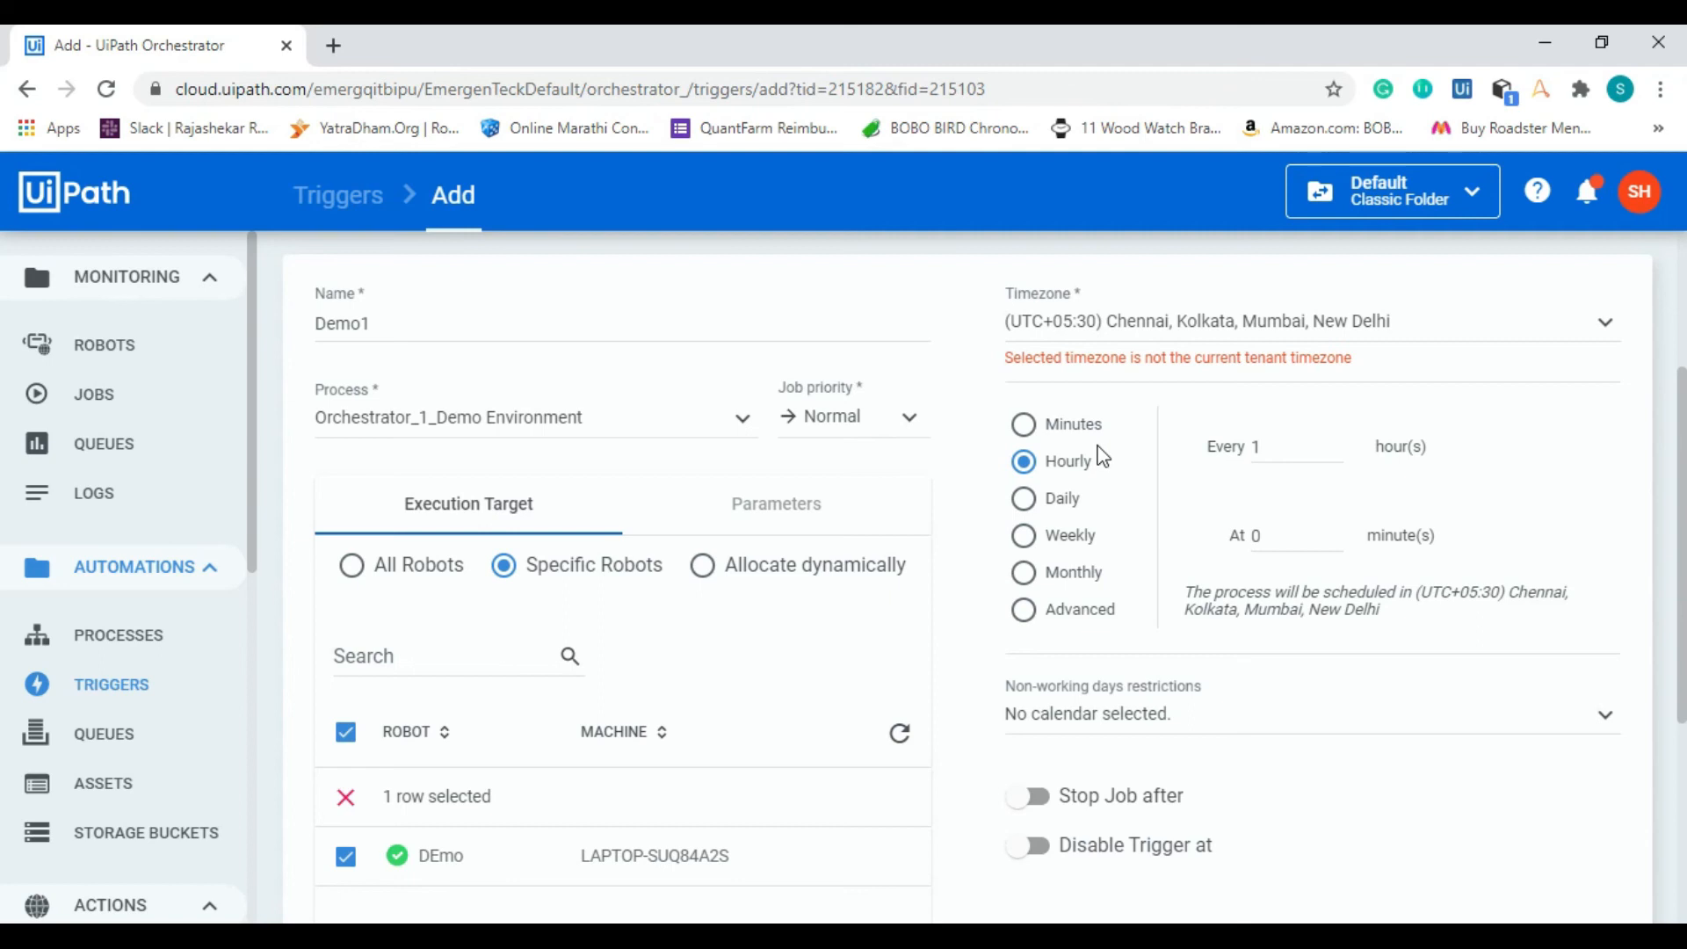
Step: Go through the trigger's Hourly, Daily and Weekly recurrence options and leave it on Monthly
{"action": "left_click", "coordinate": [1057, 463]}
{"action": "left_click", "coordinate": [1047, 501]}
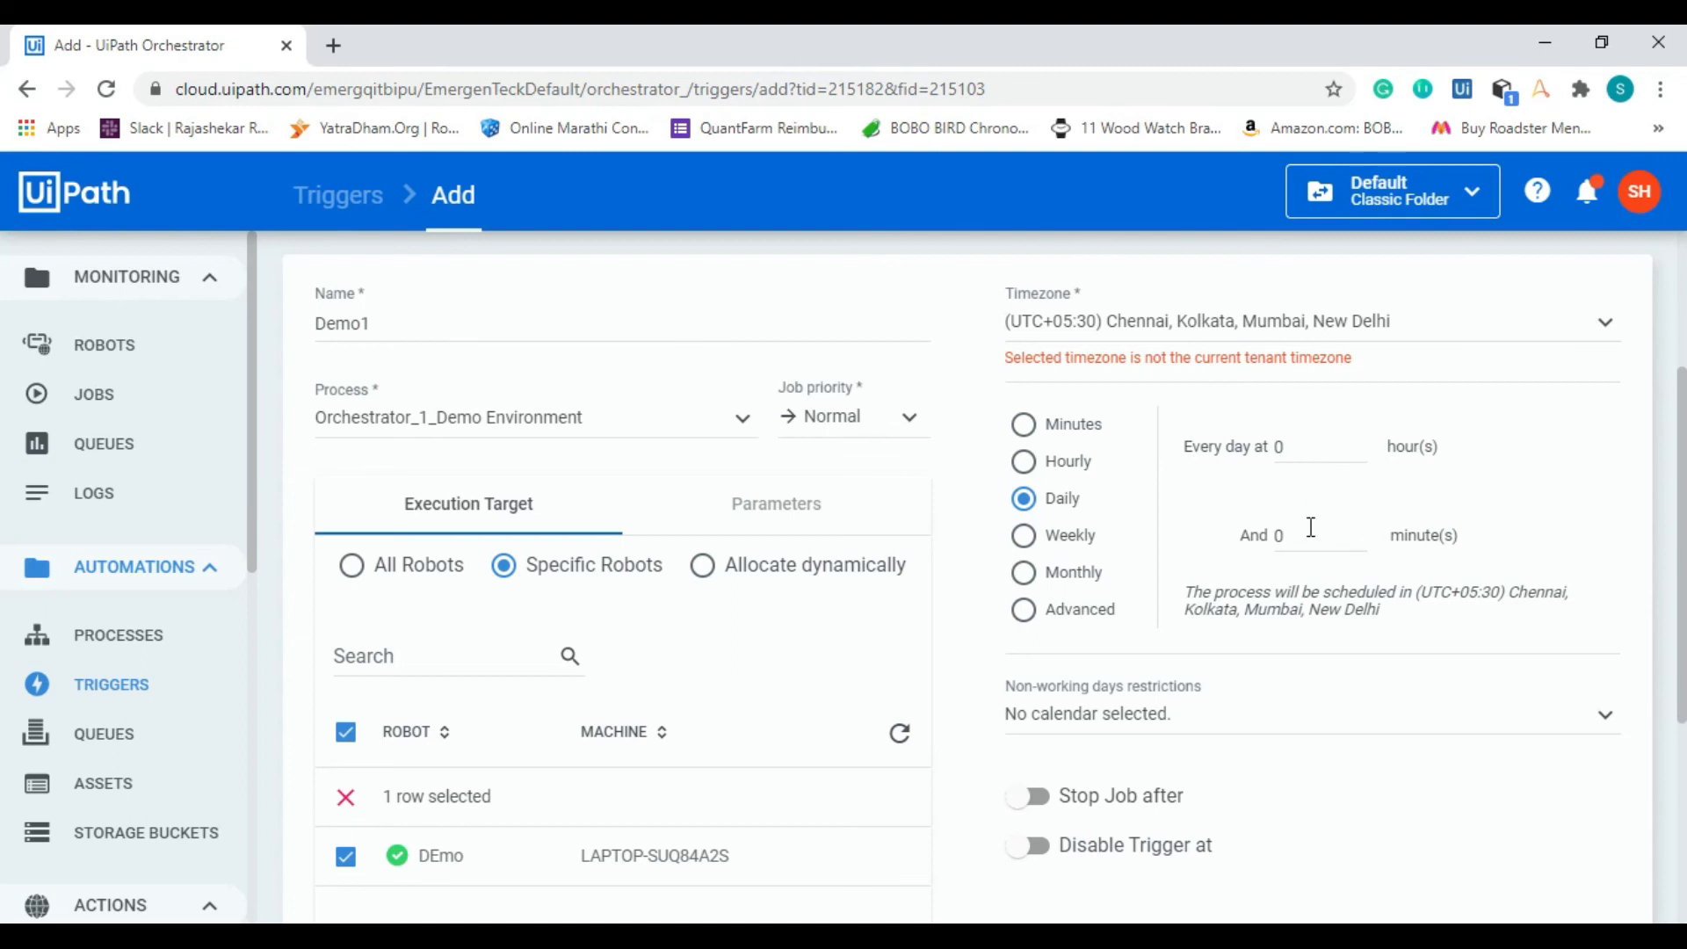
{"action": "left_click", "coordinate": [1025, 535]}
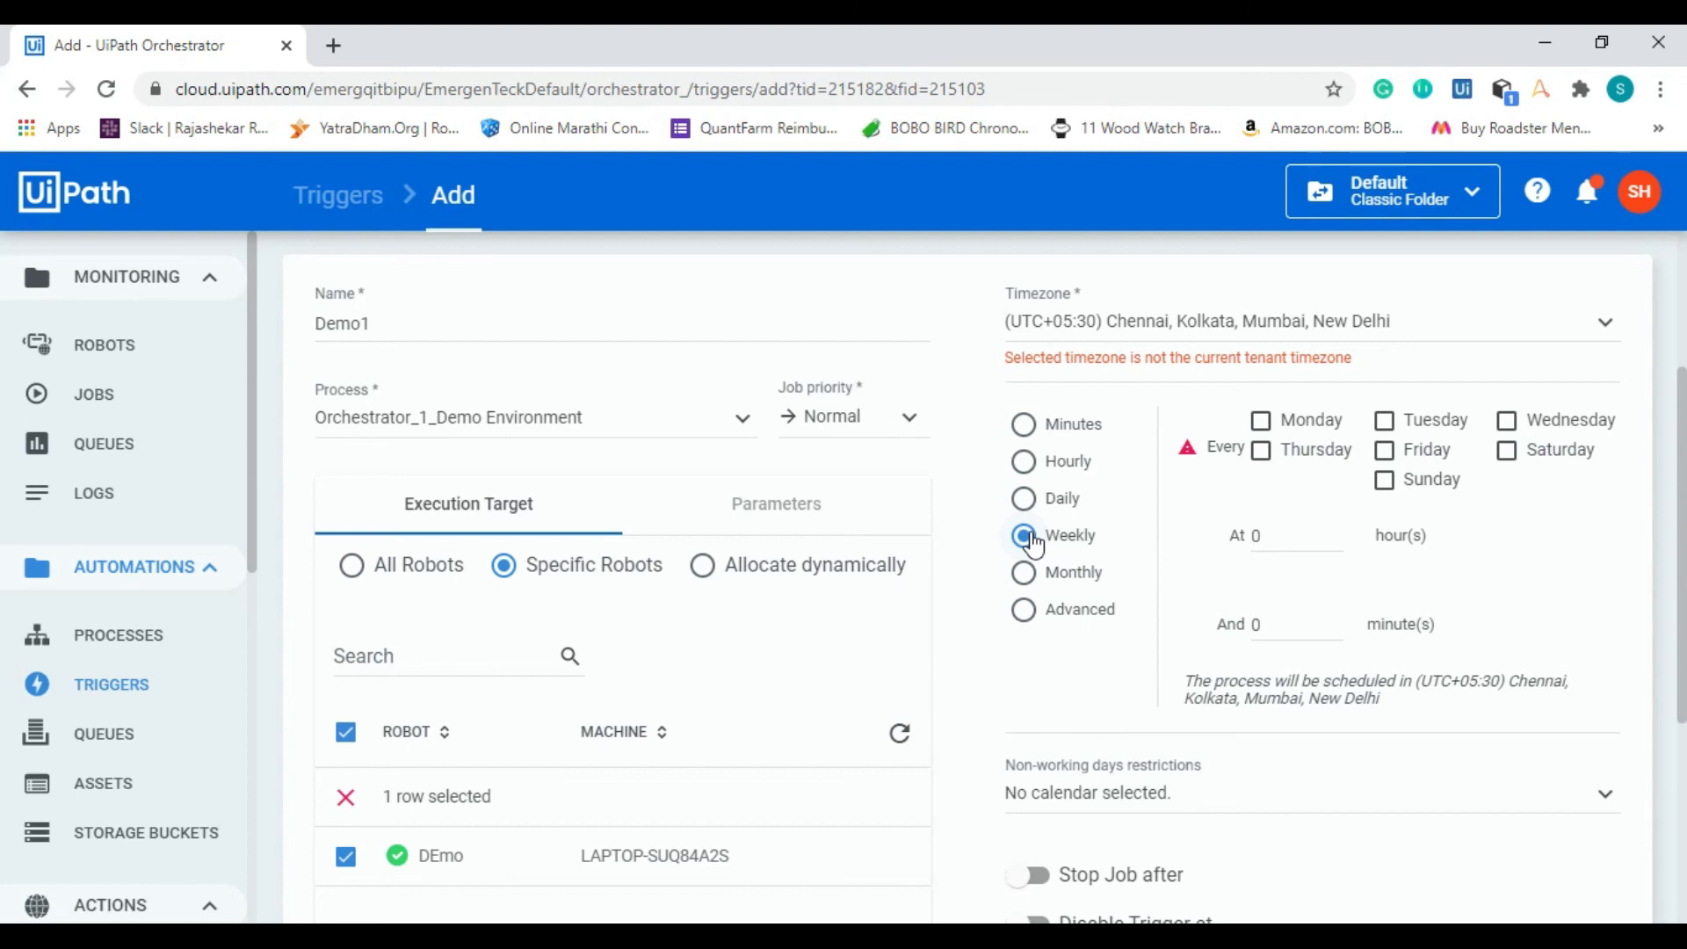
{"action": "left_click", "coordinate": [1033, 573]}
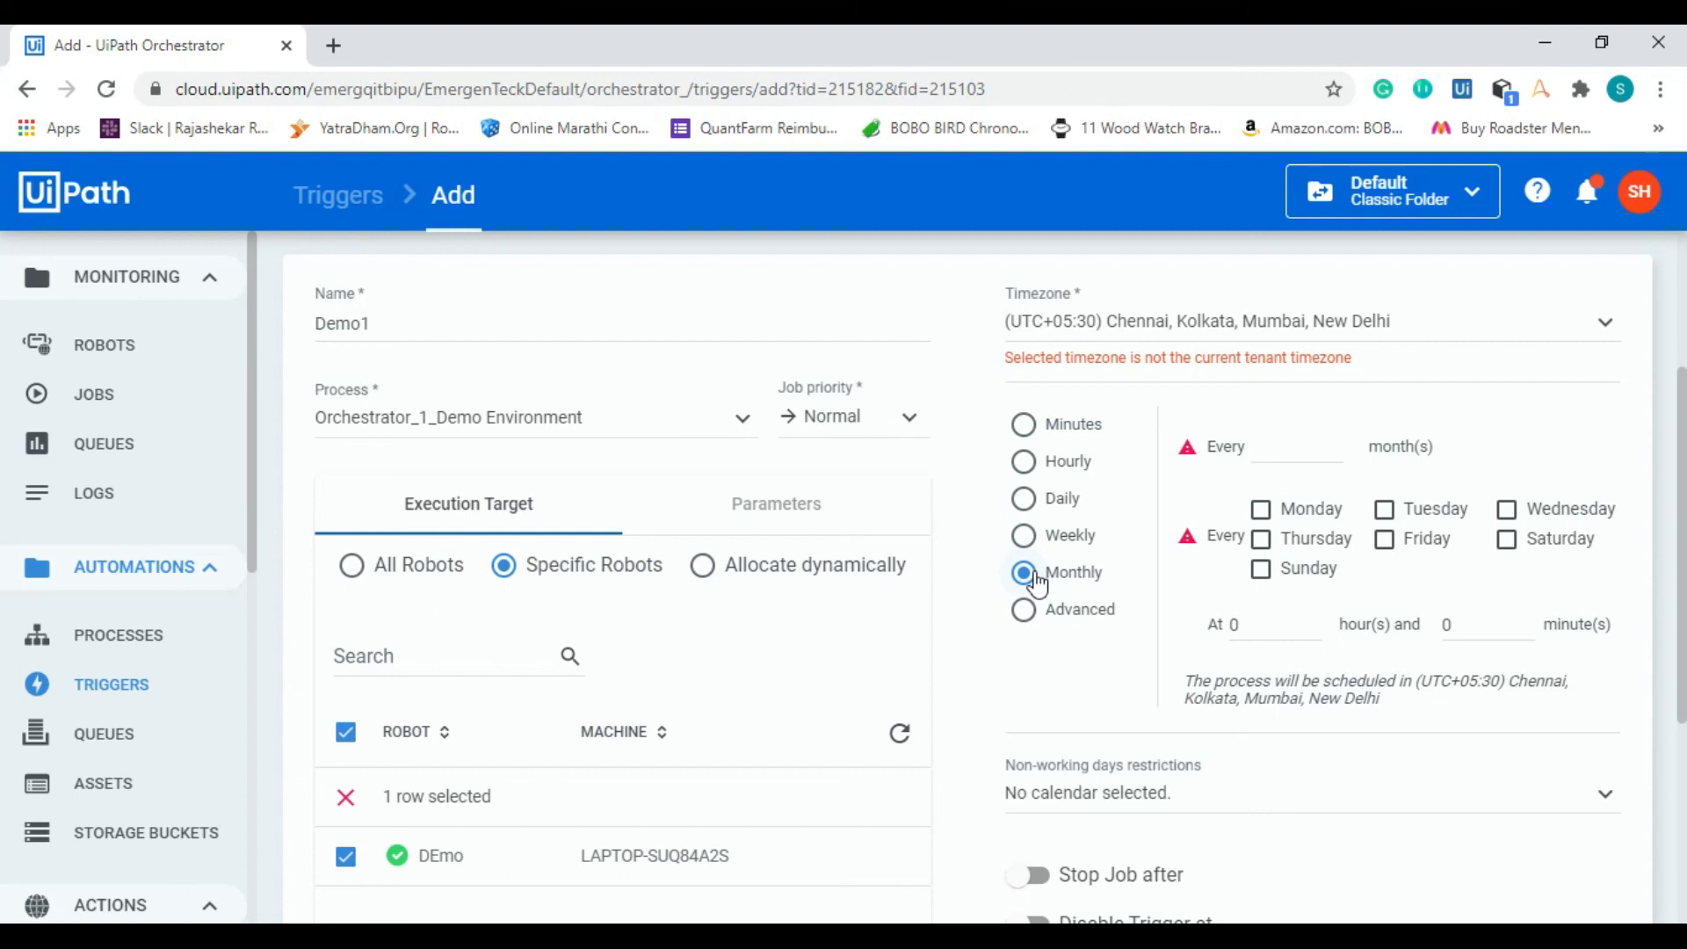
{"action": "scroll", "coordinate": [1036, 582], "scroll_direction": "up", "scroll_amount": 1}
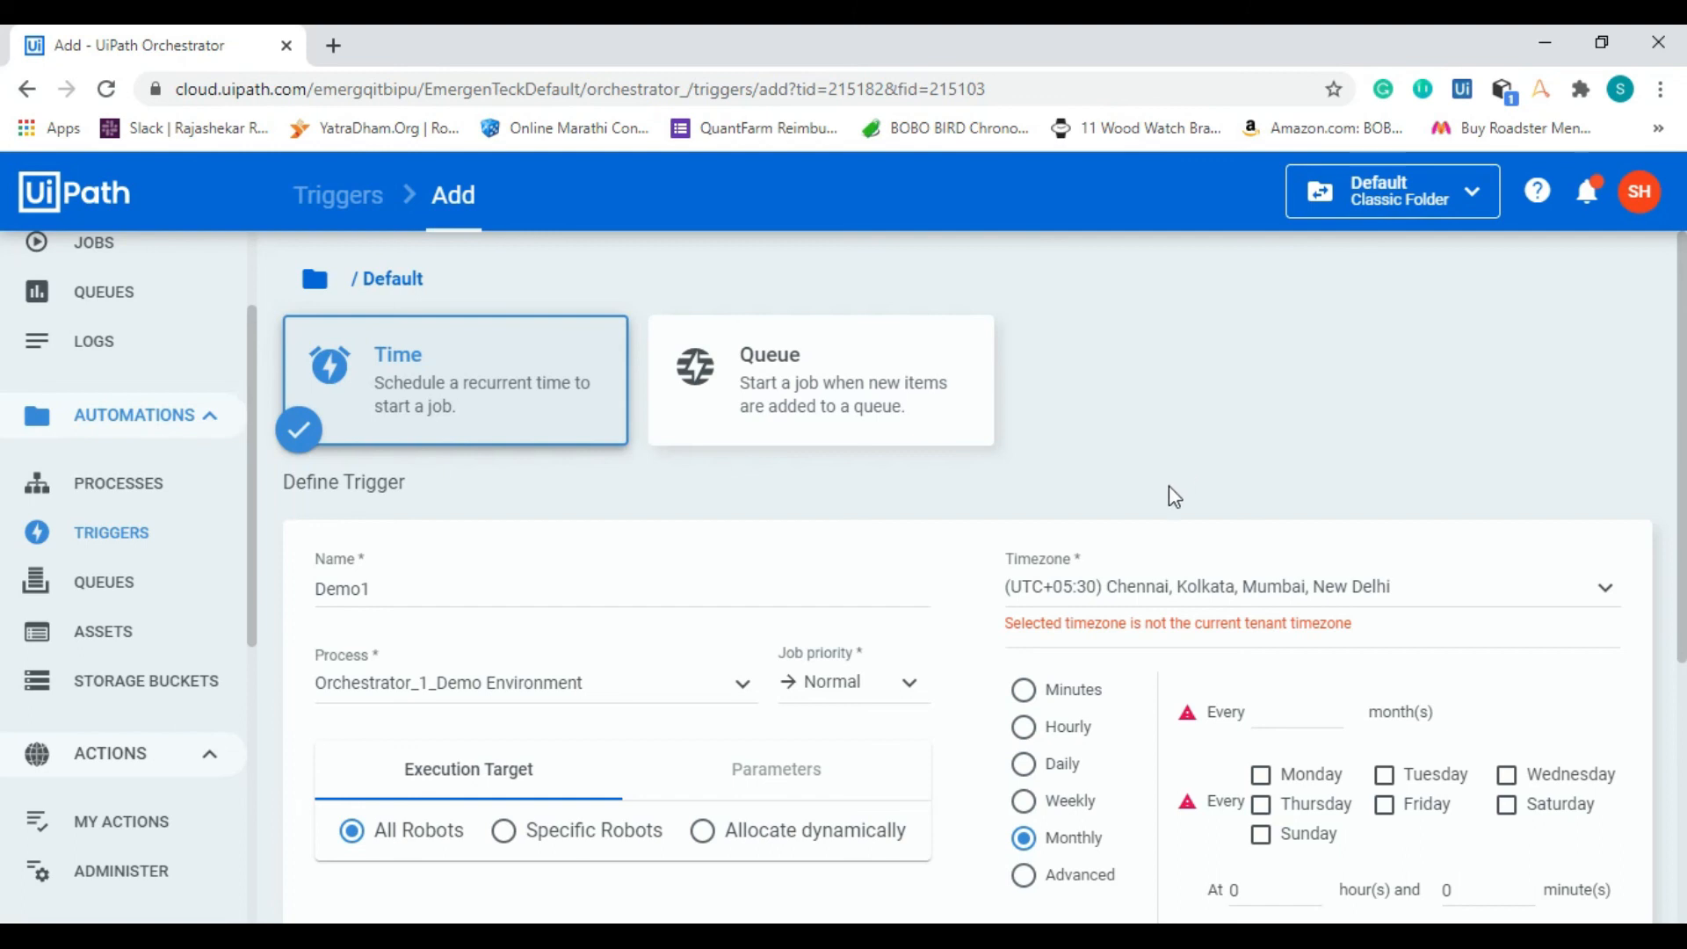
Step: Switch to UiPath Assistant, refresh the process list, run Orchestrator_1_Demo Environment, and acknowledge its two message boxes
{"action": "left_click", "coordinate": [598, 936]}
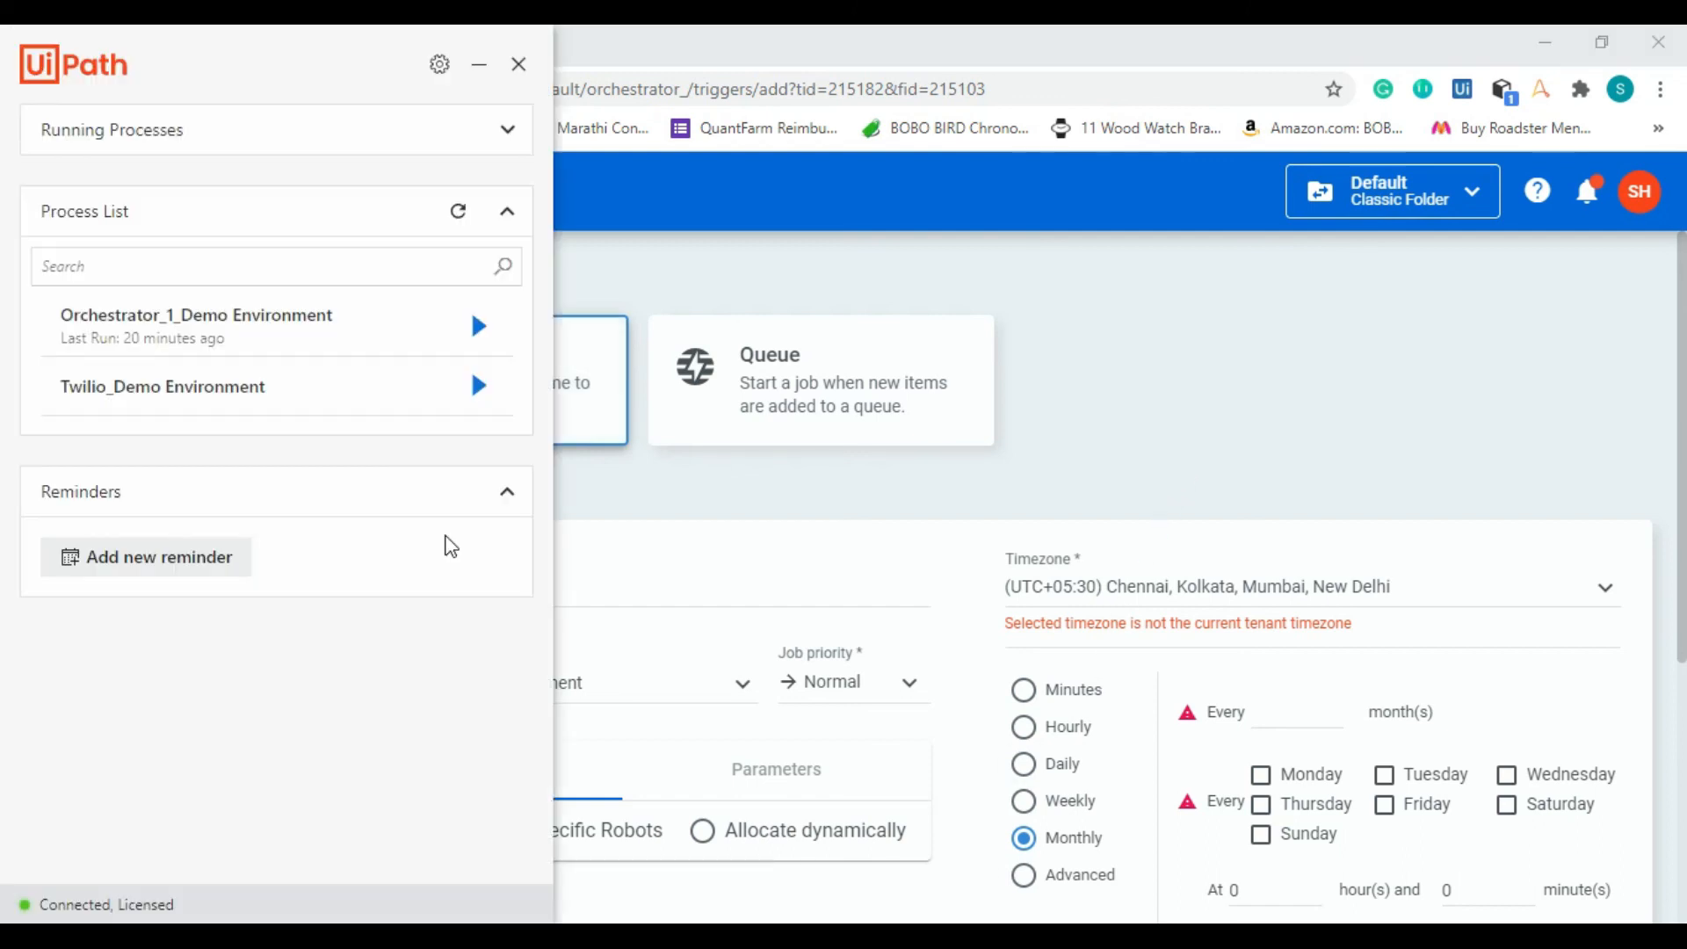
{"action": "left_click", "coordinate": [460, 235]}
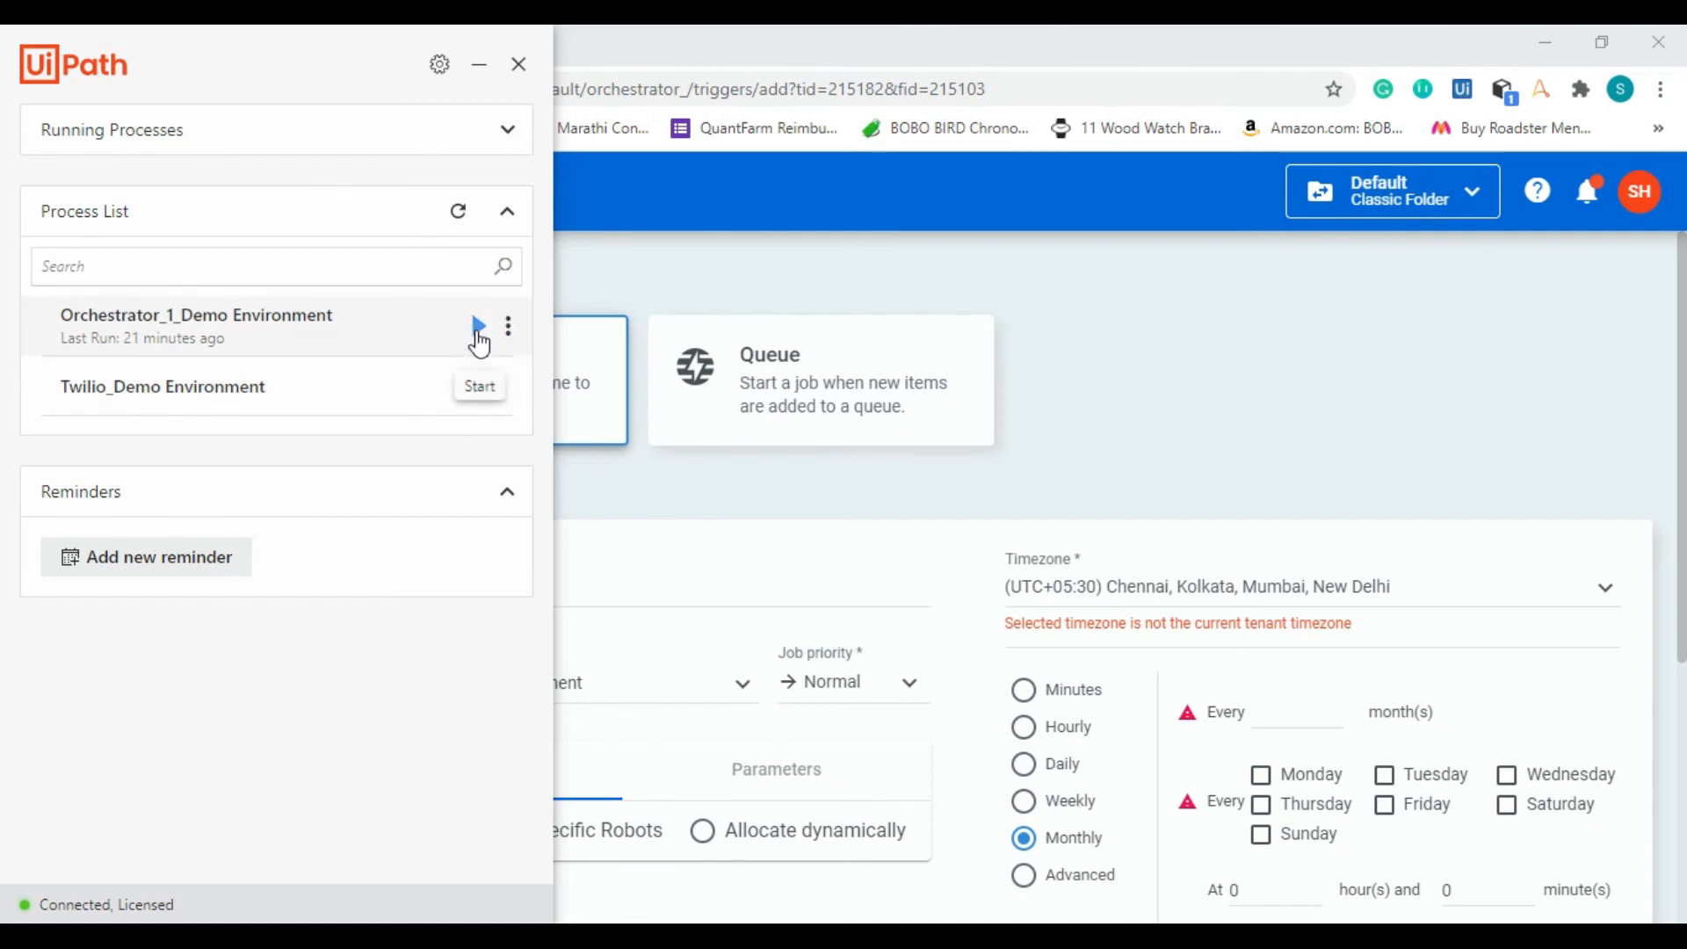
{"action": "left_click", "coordinate": [478, 334]}
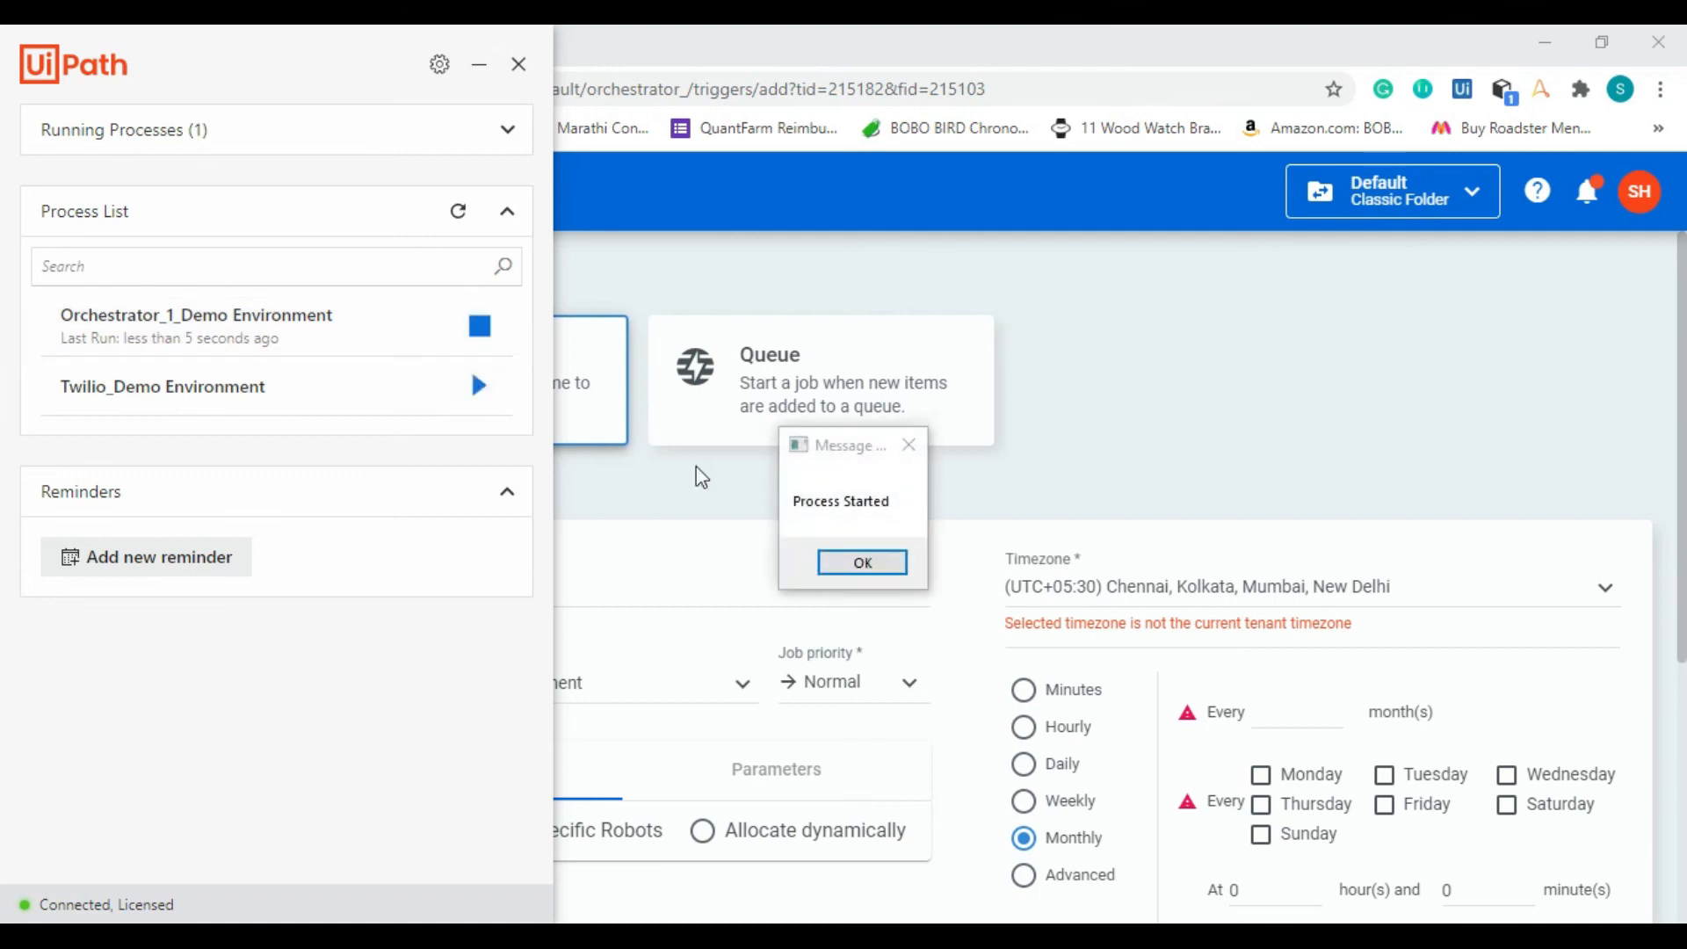
{"action": "left_click", "coordinate": [862, 563]}
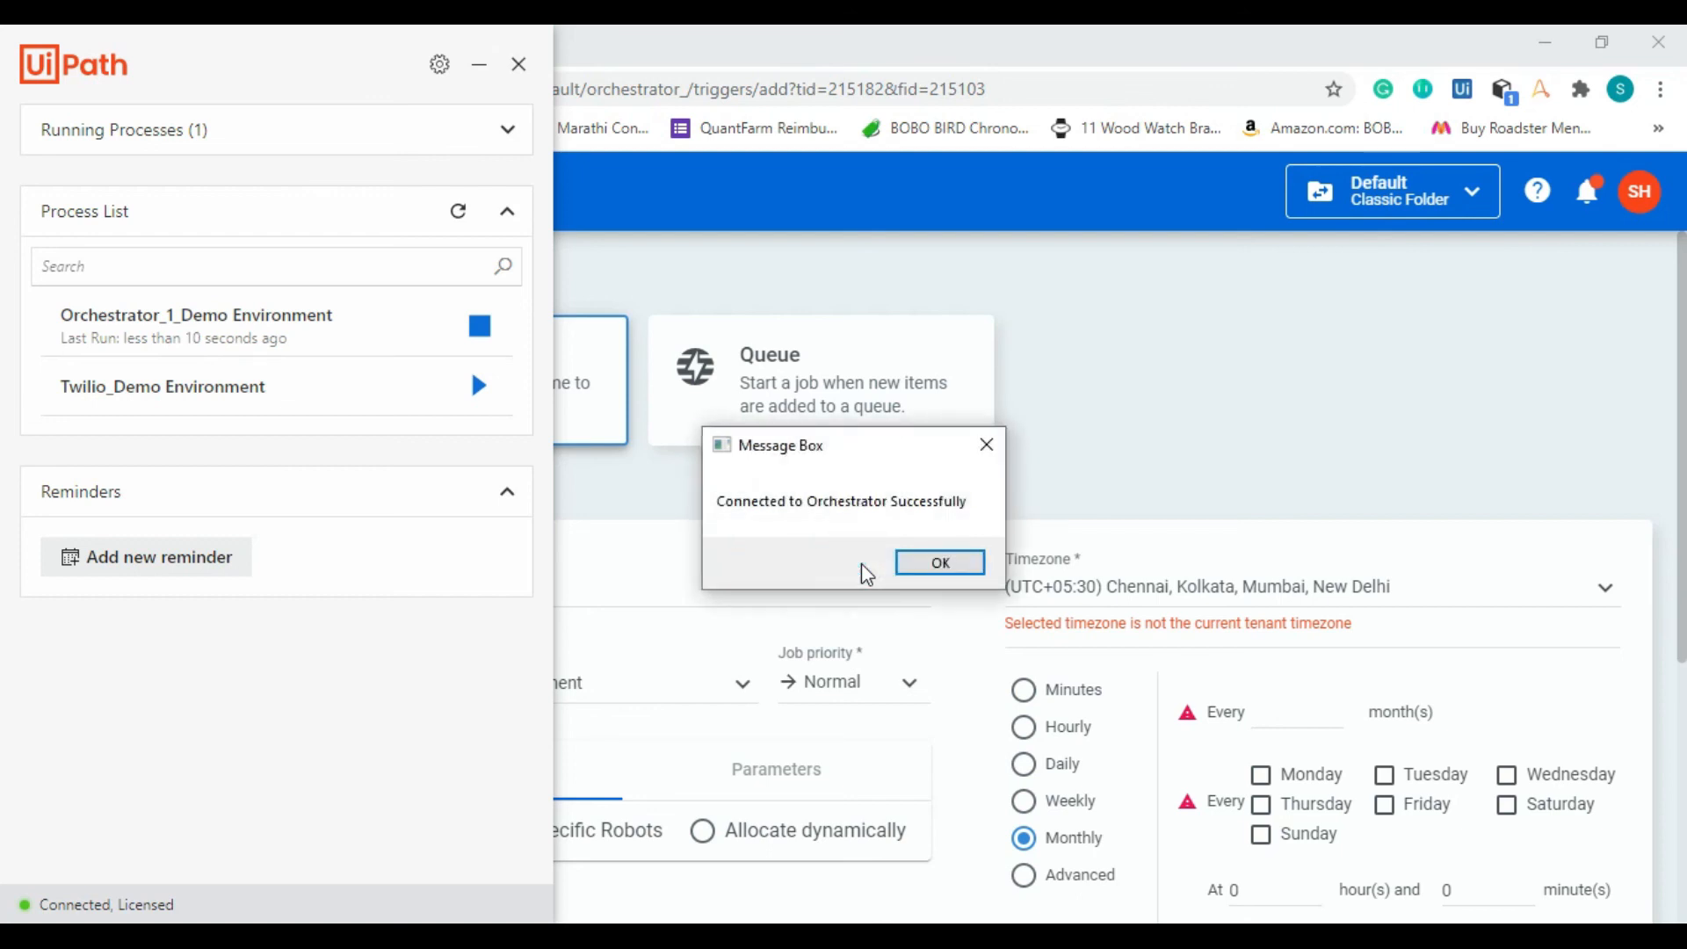
{"action": "left_click", "coordinate": [918, 565]}
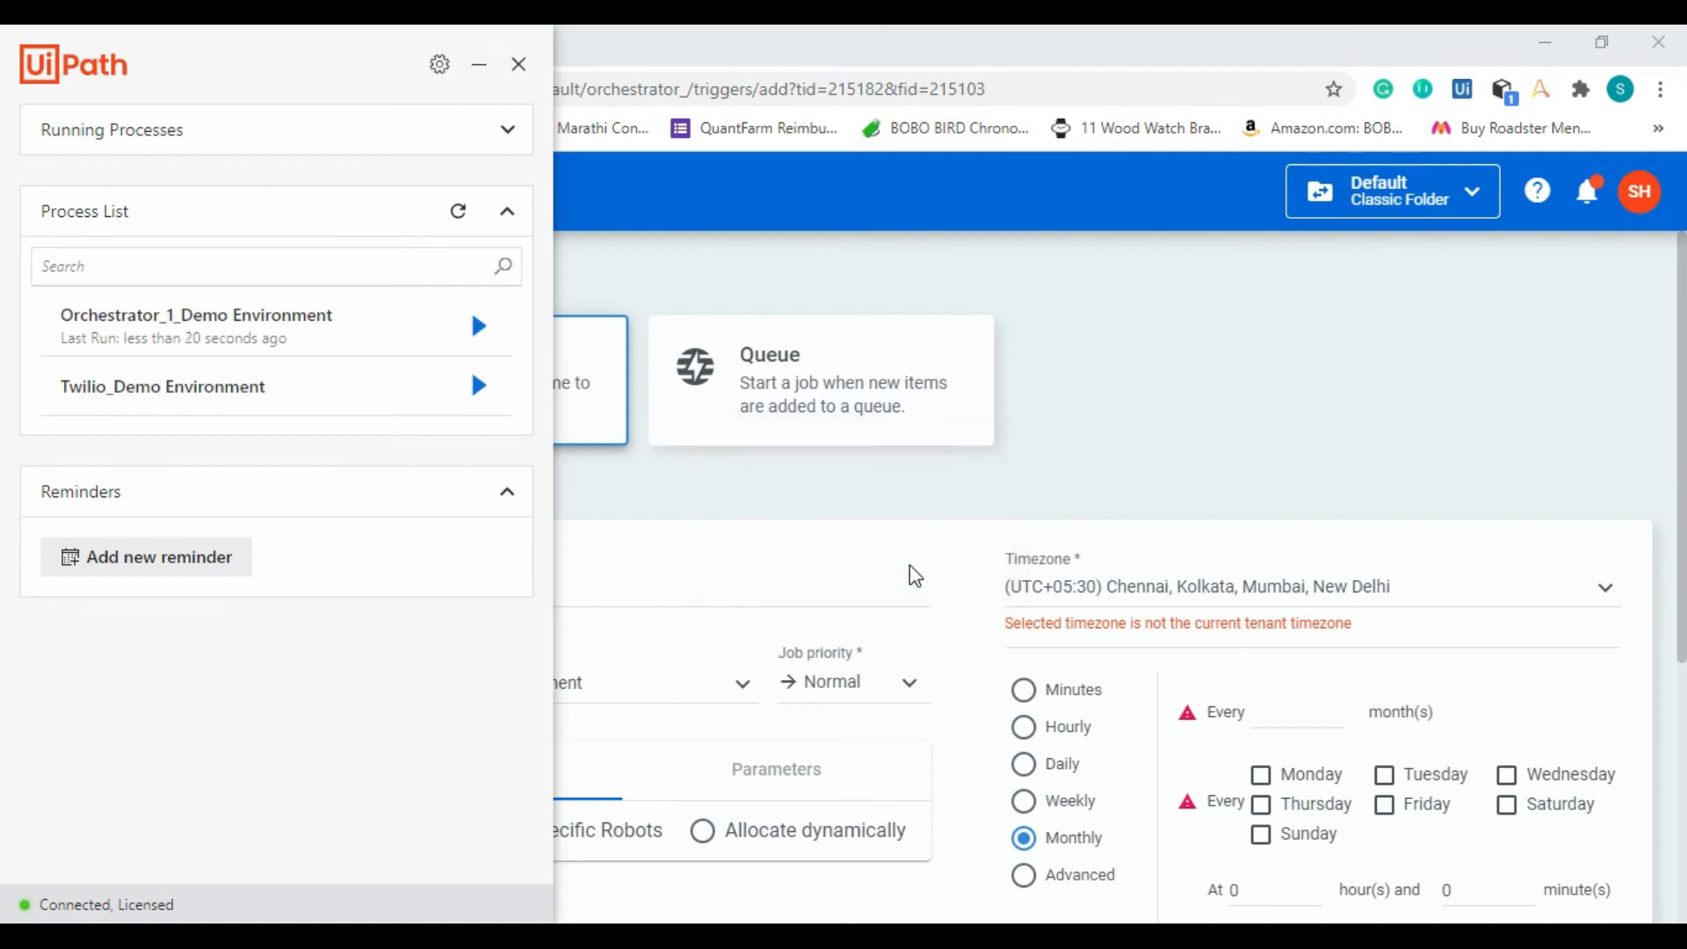